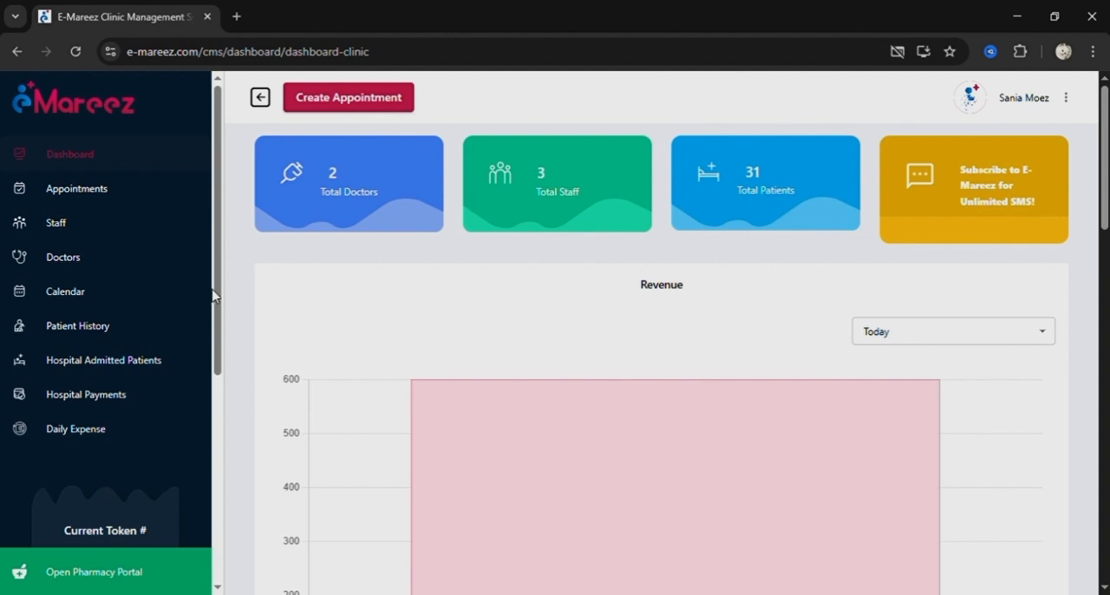
Open the doctors list, view the first page of the Add Doctor form, and close it without entering anything.
left_click(81, 265)
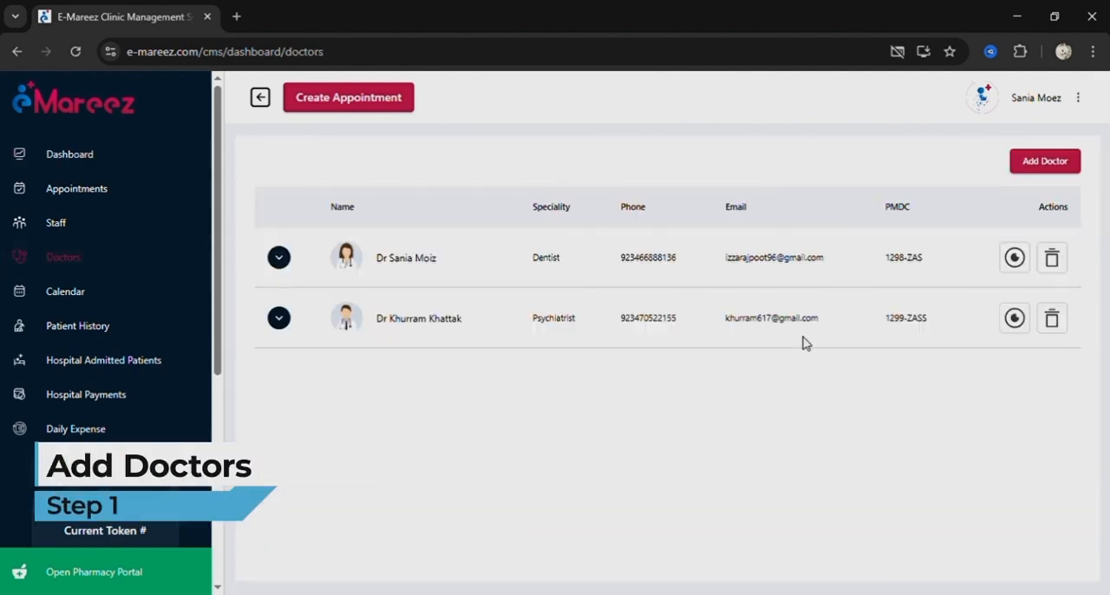
left_click(1041, 166)
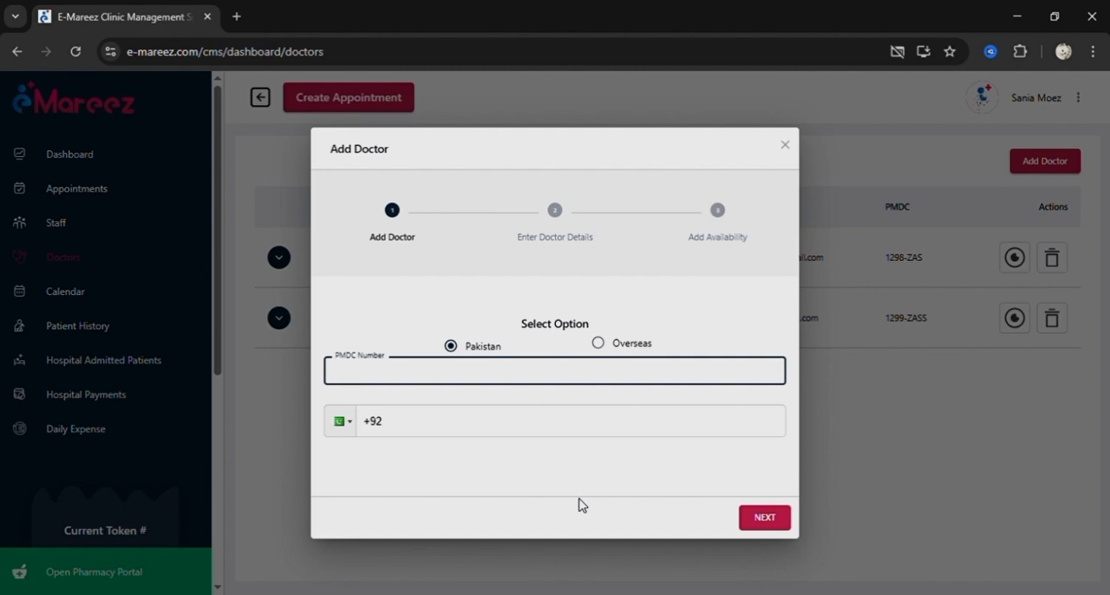
left_click(796, 152)
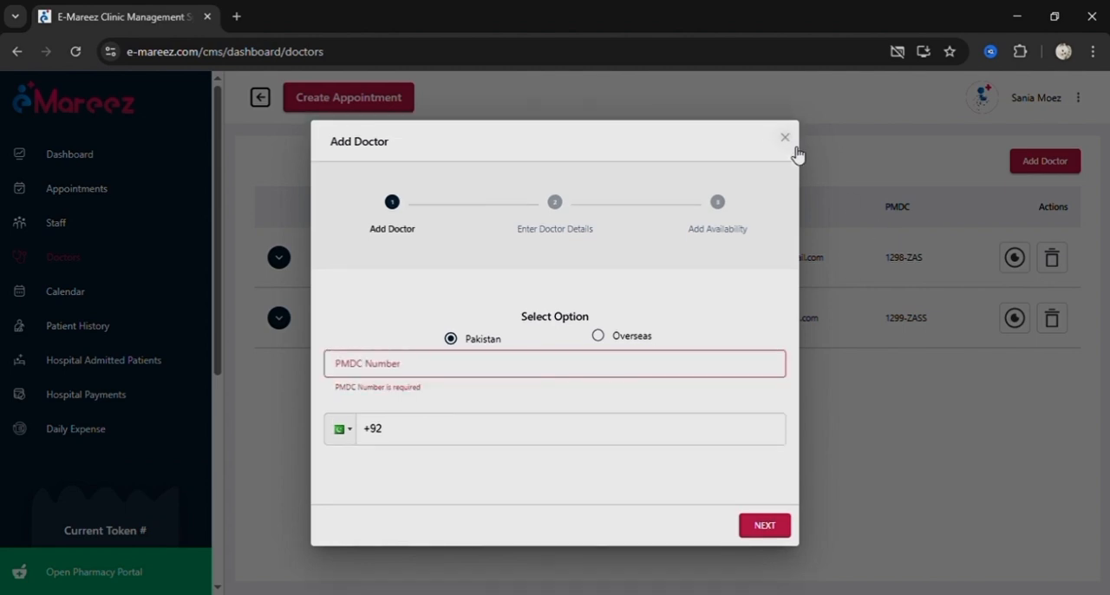
left_click(785, 138)
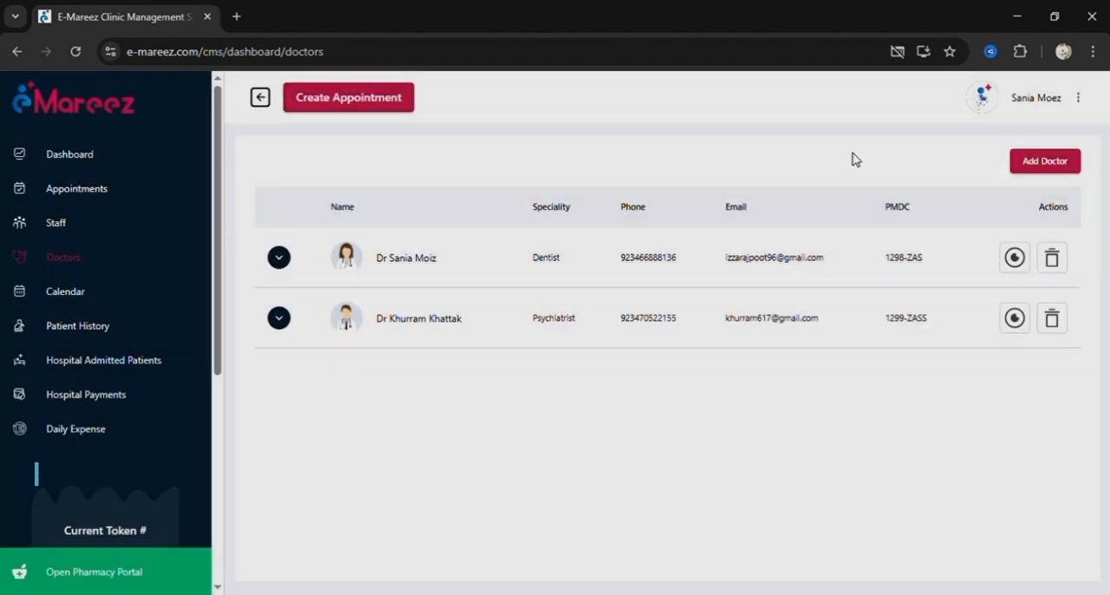
Open the dentist's profile and examine the availability editor, including its list of weekdays, closing it without changes.
left_click(1016, 260)
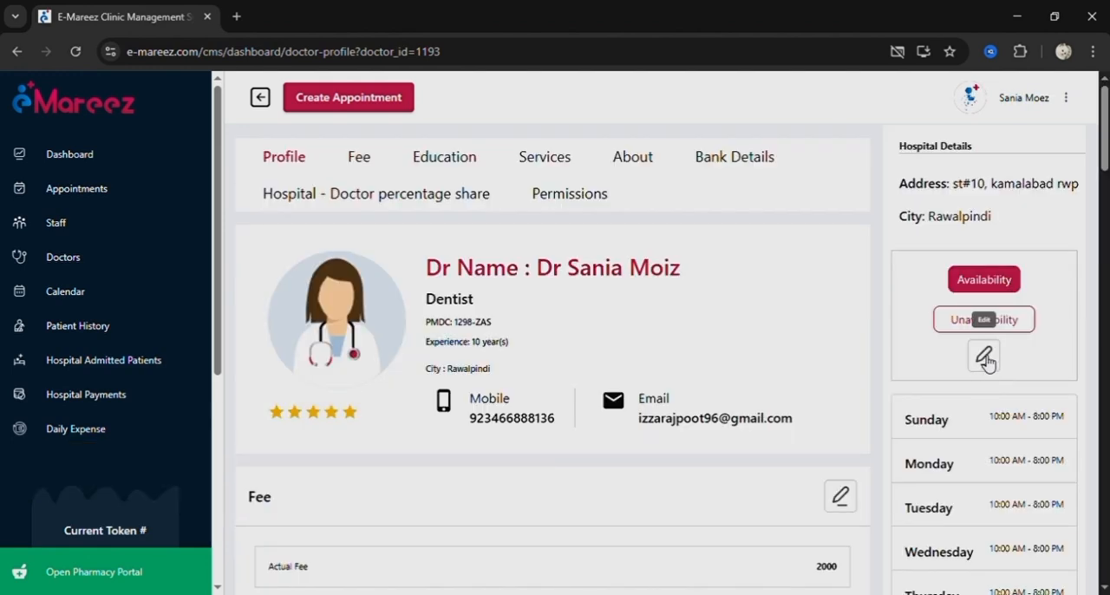
left_click(984, 357)
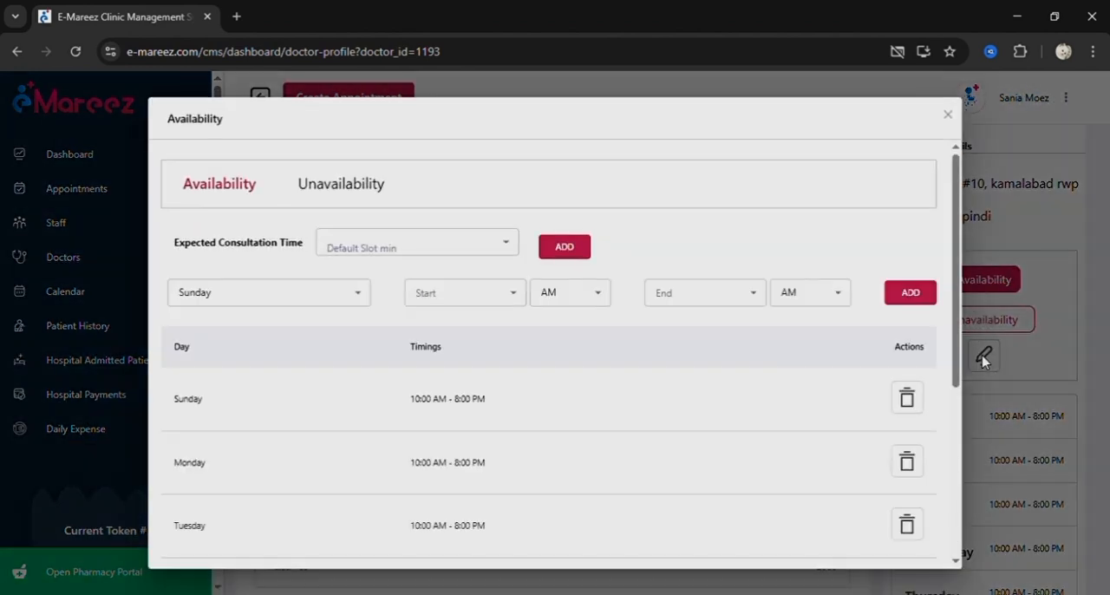
left_click(367, 296)
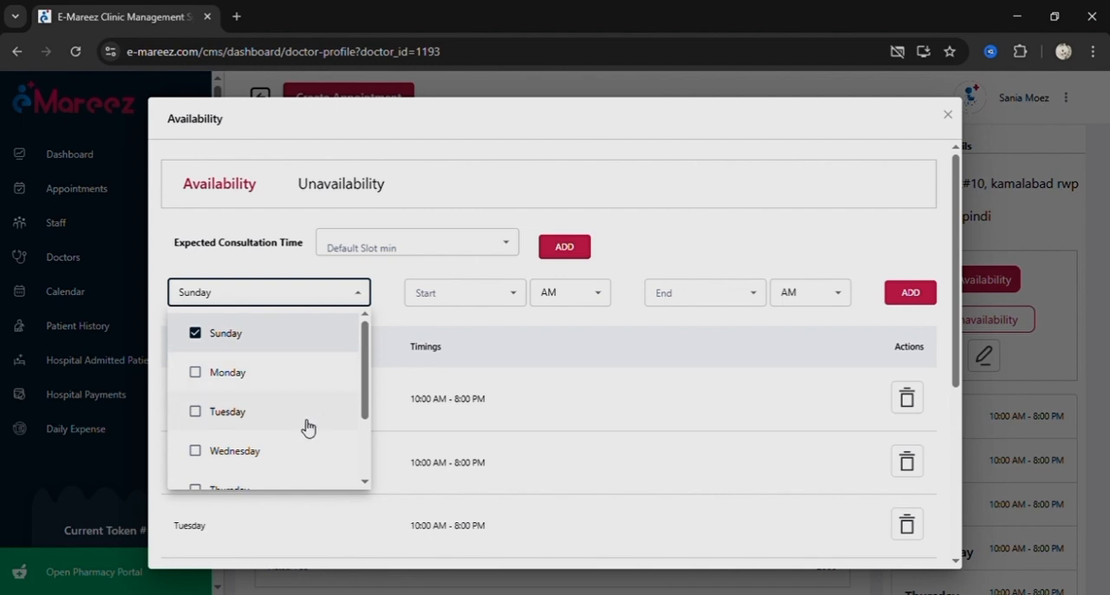
left_click(395, 332)
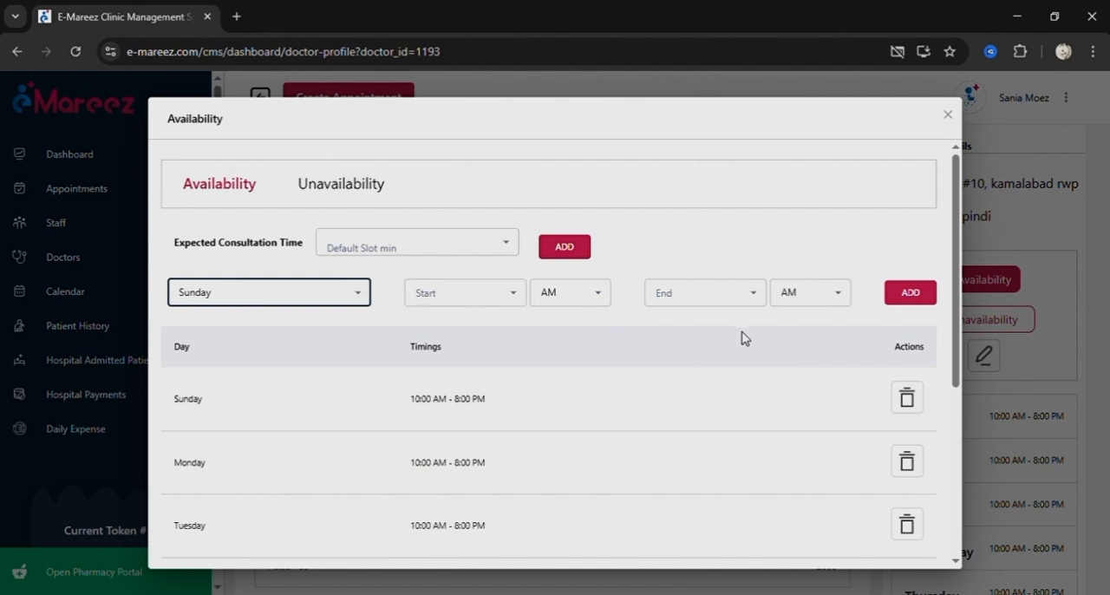
left_click(951, 121)
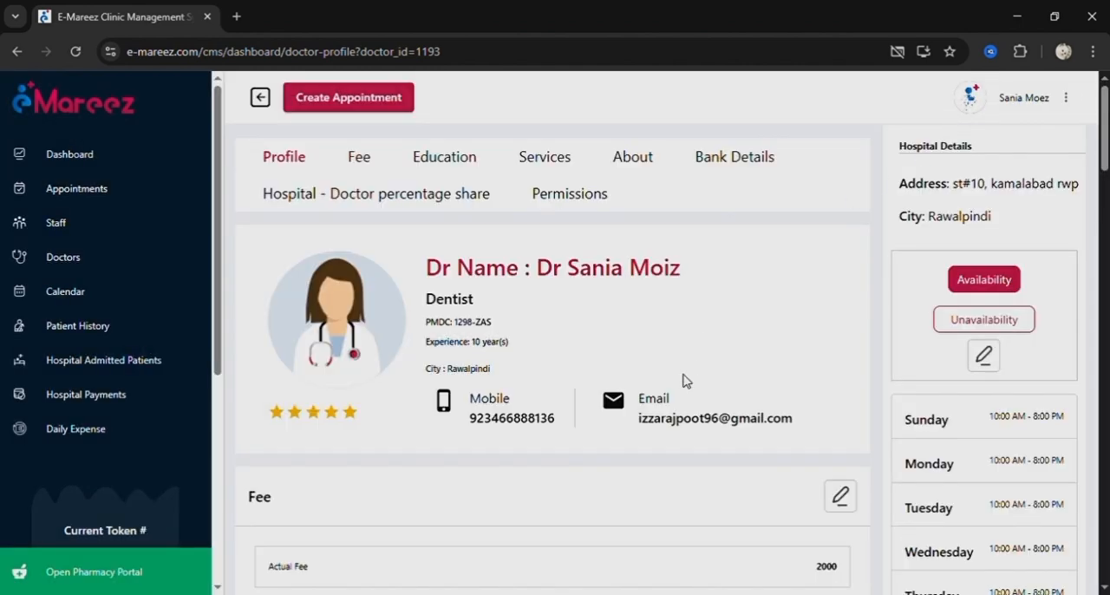
View the consultation fee editor in the dentist's profile and close it without changes.
scroll(684, 379, "down", 3)
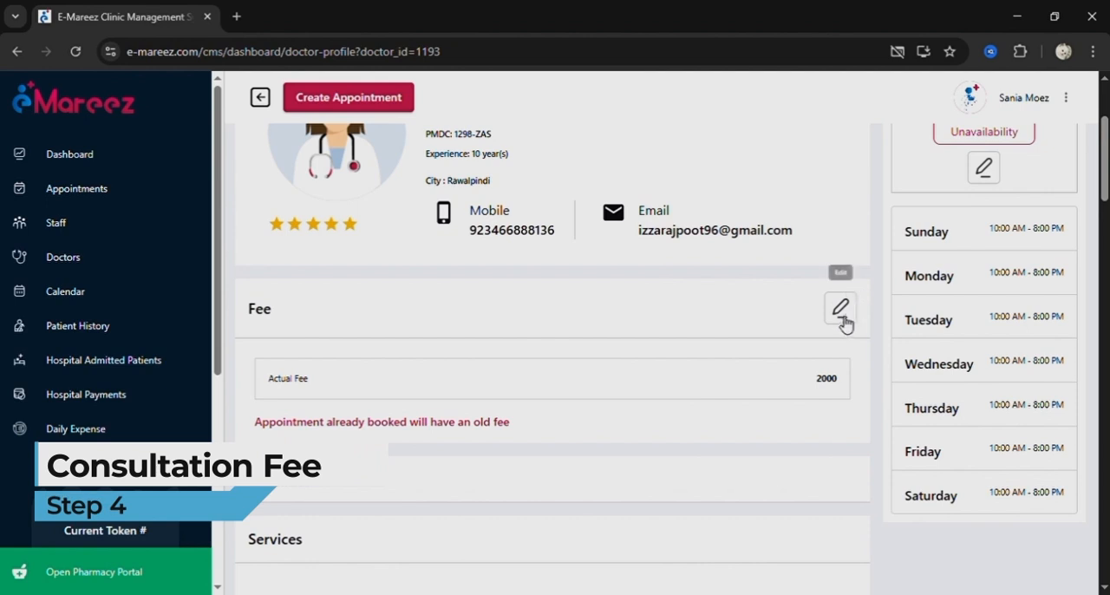
left_click(839, 319)
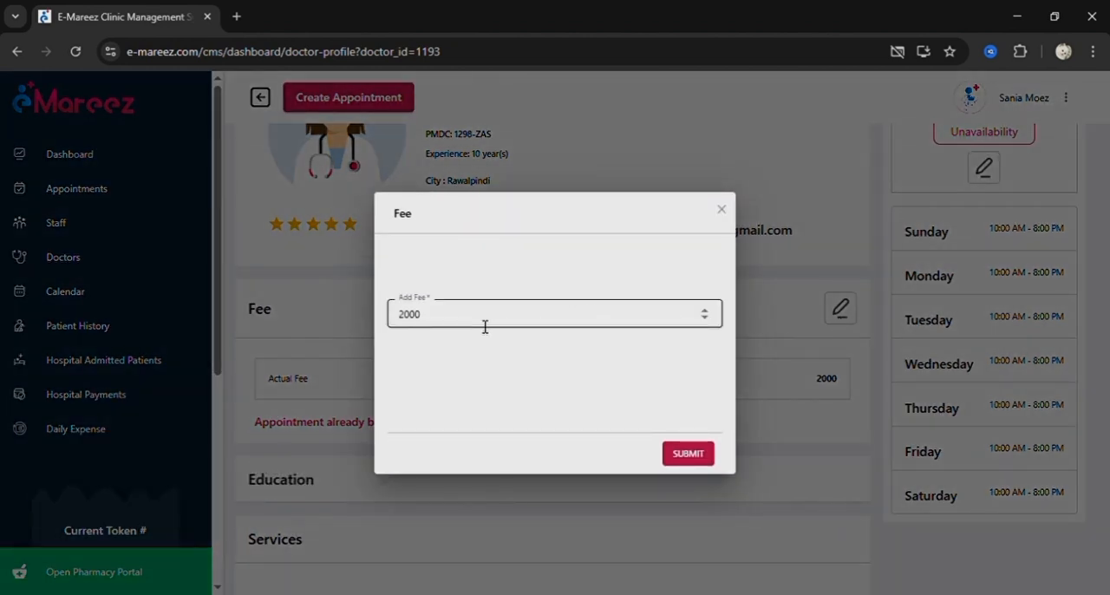
left_click(721, 211)
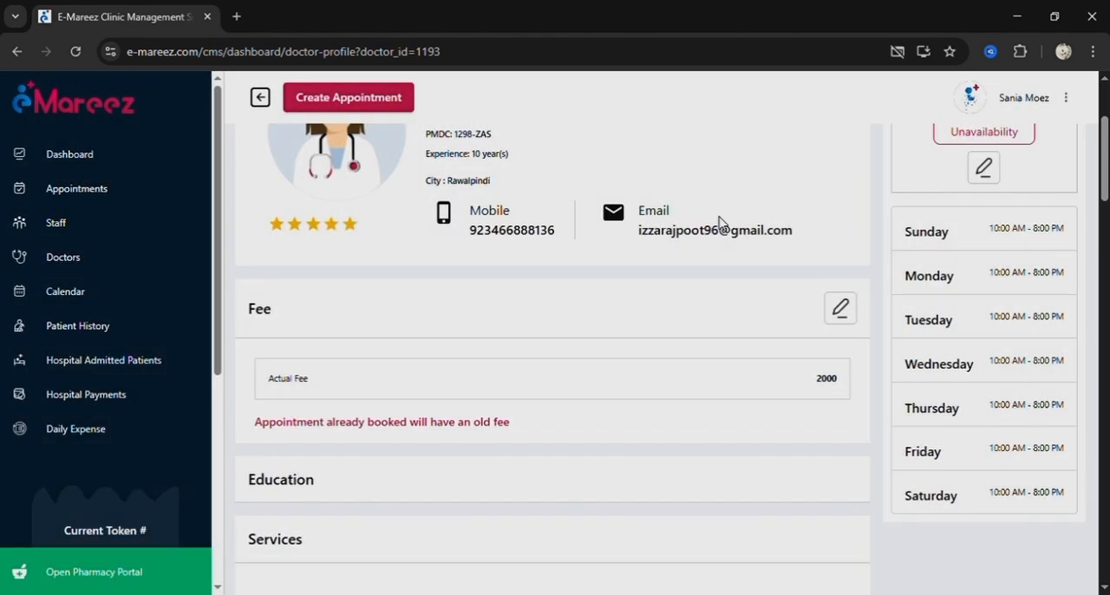
Open the staff list, view the fields of the Add Staff form, and close it without adding anyone.
left_click(75, 227)
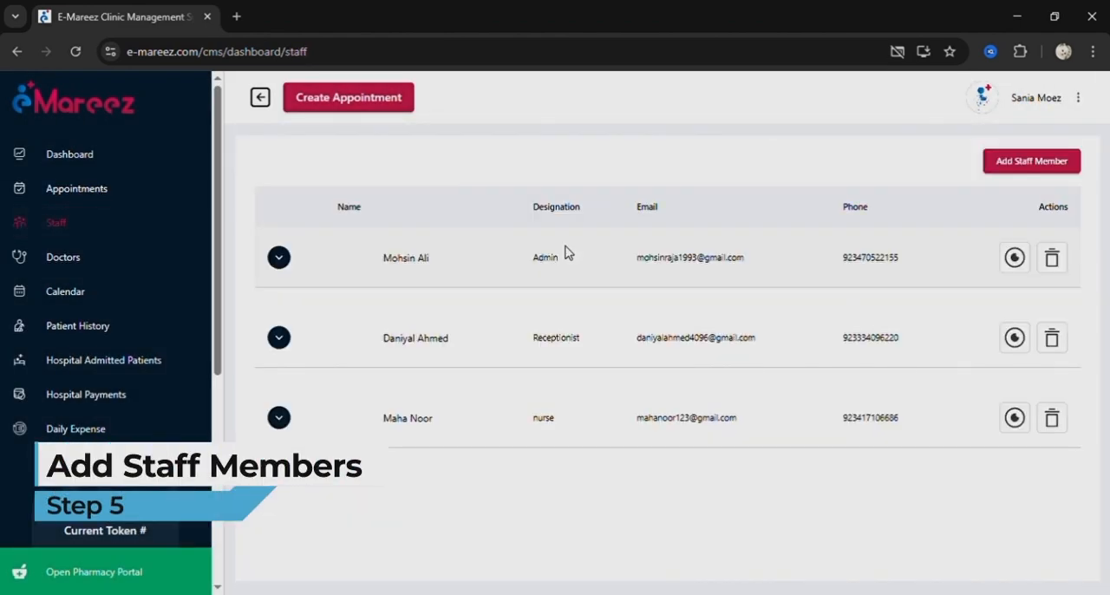
left_click(1045, 167)
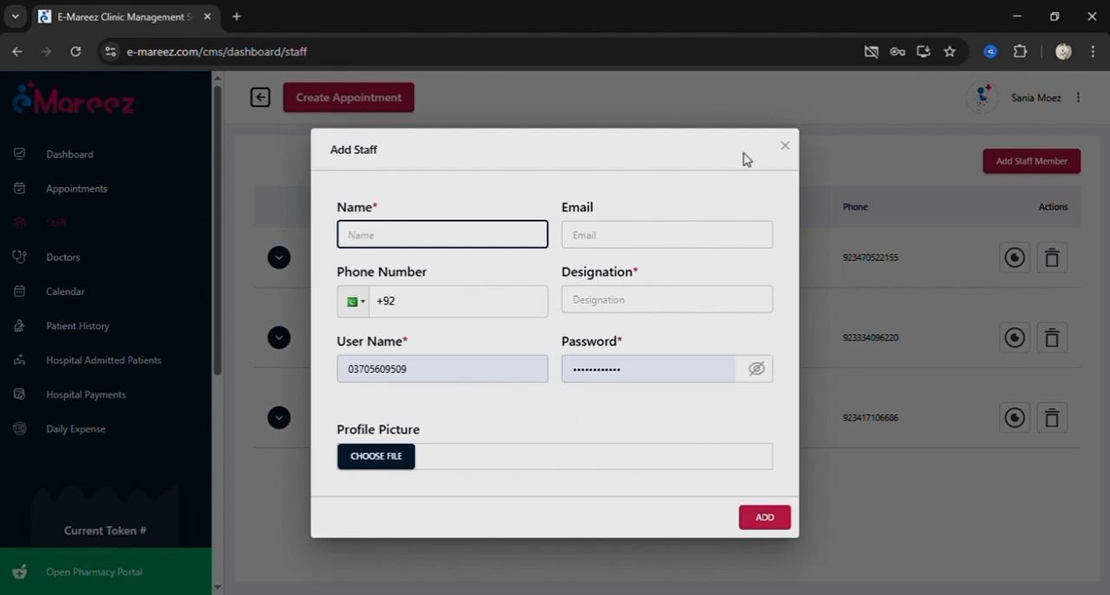
left_click(790, 151)
left_click(788, 141)
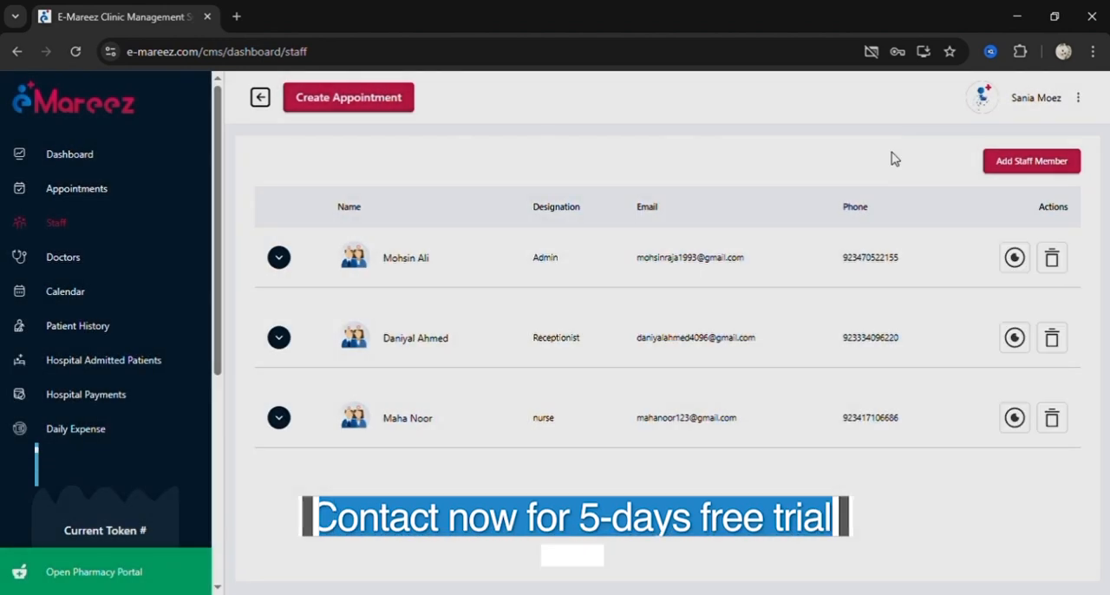
Expand the Admin staff member's permissions, review the View, Edit, Add and Delete rights, and collapse them.
left_click(282, 266)
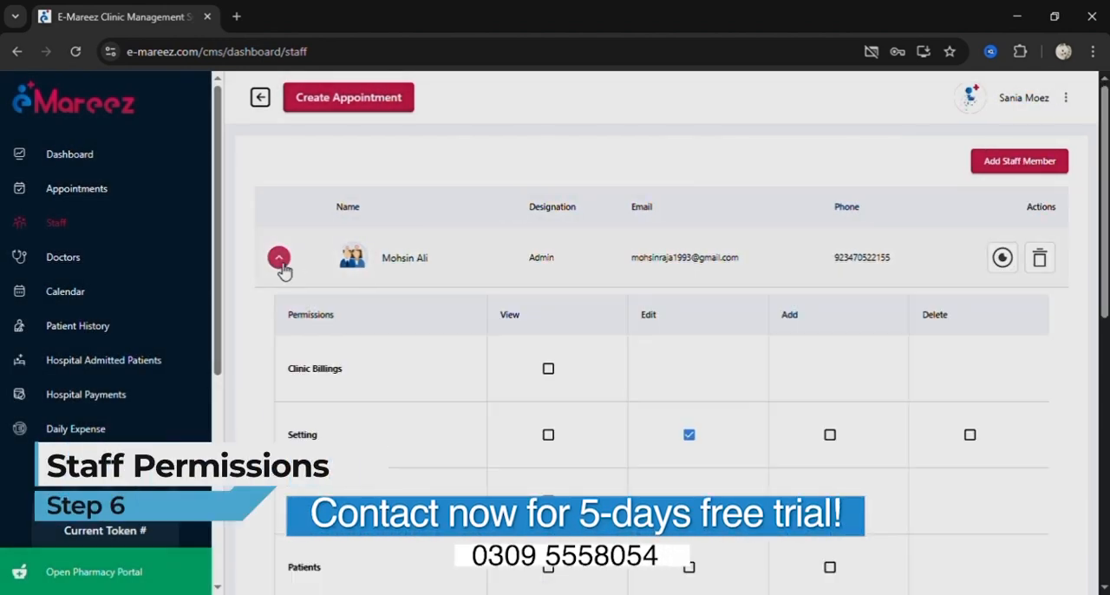
scroll(527, 453, "down", 1)
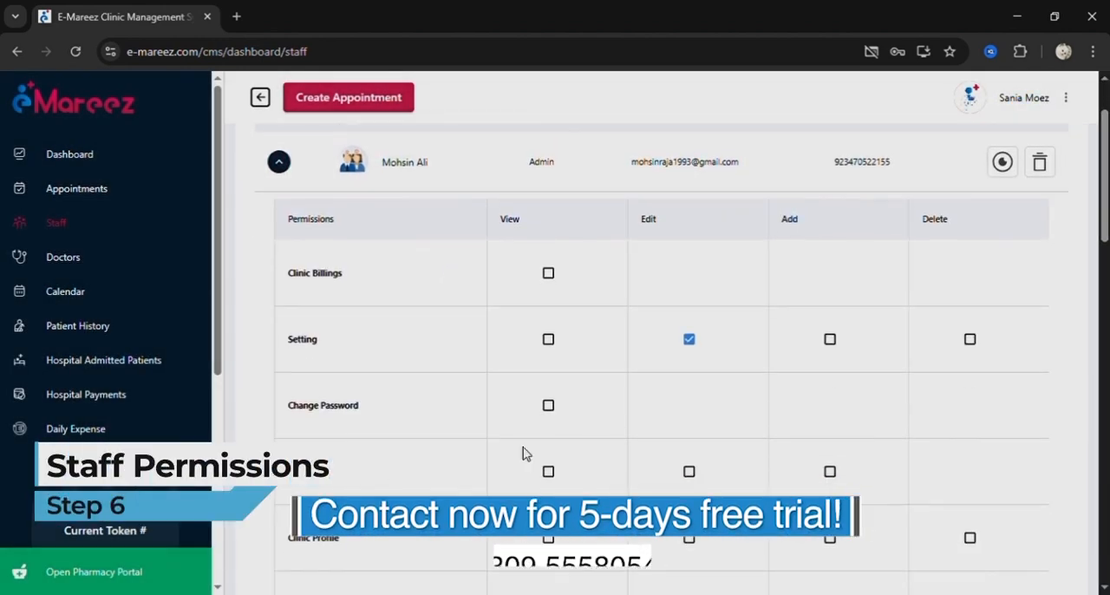
scroll(524, 452, "down", 2)
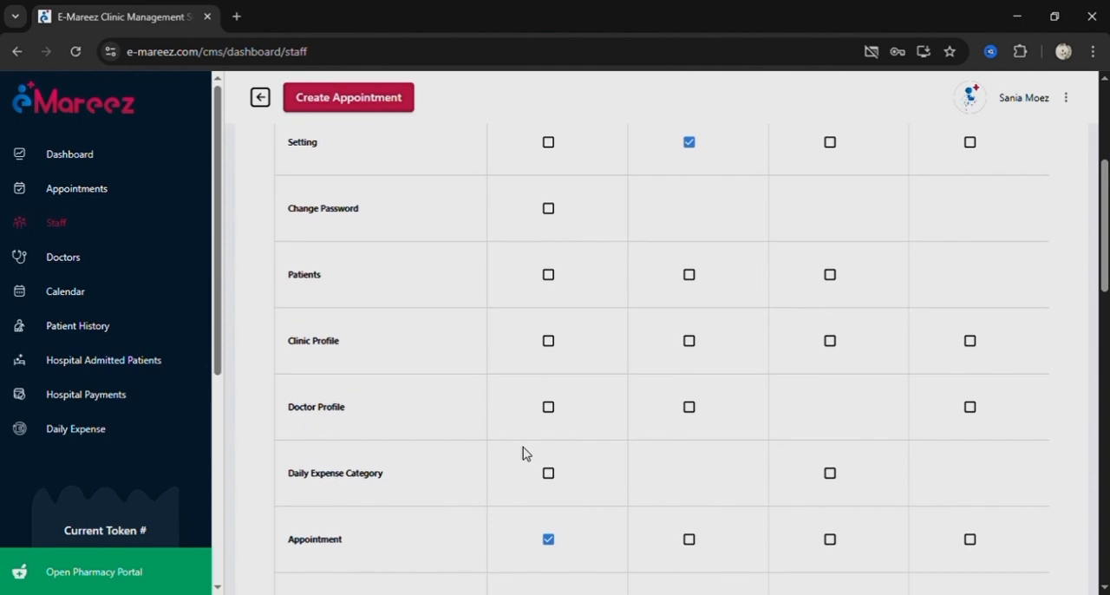
scroll(526, 454, "up", 3)
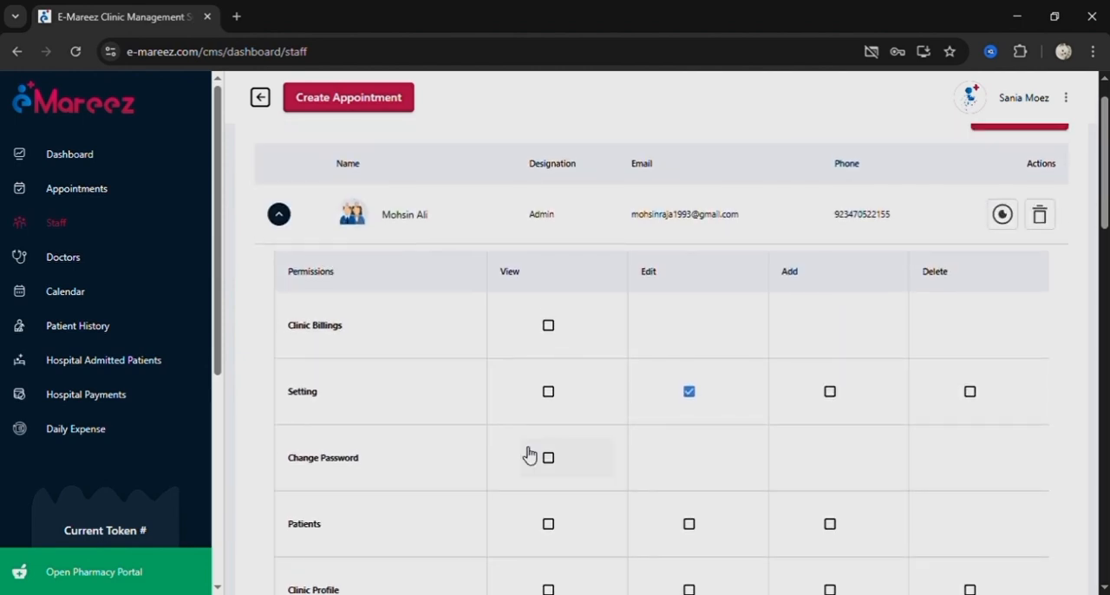
scroll(529, 454, "up", 1)
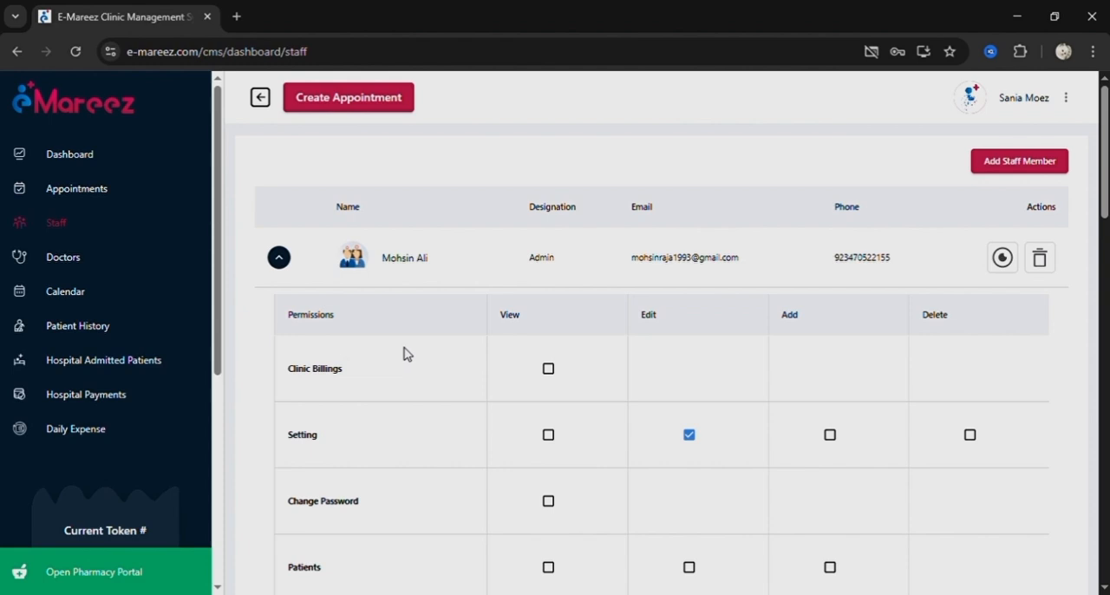
left_click(278, 258)
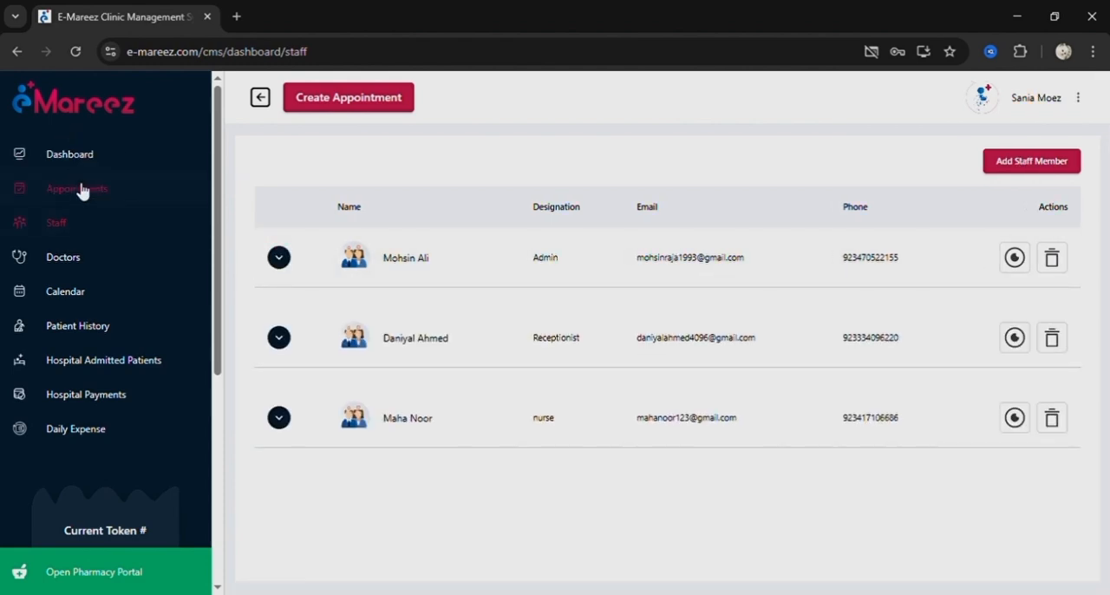
Start a new appointment and enter the patient's phone number and name, an age of 23 years and the gender Female.
left_click(81, 192)
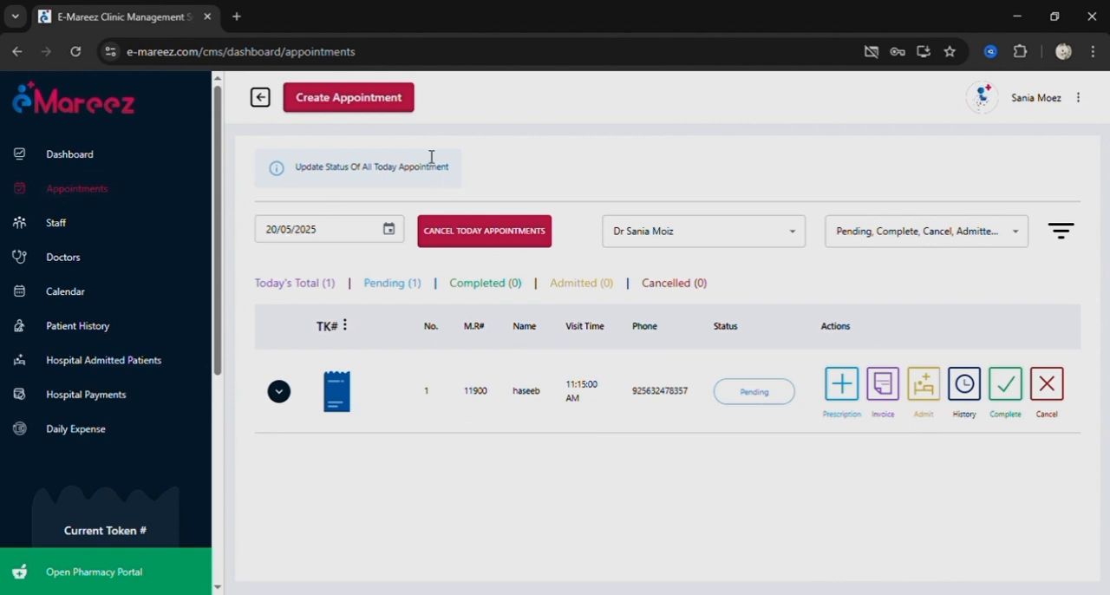
left_click(360, 106)
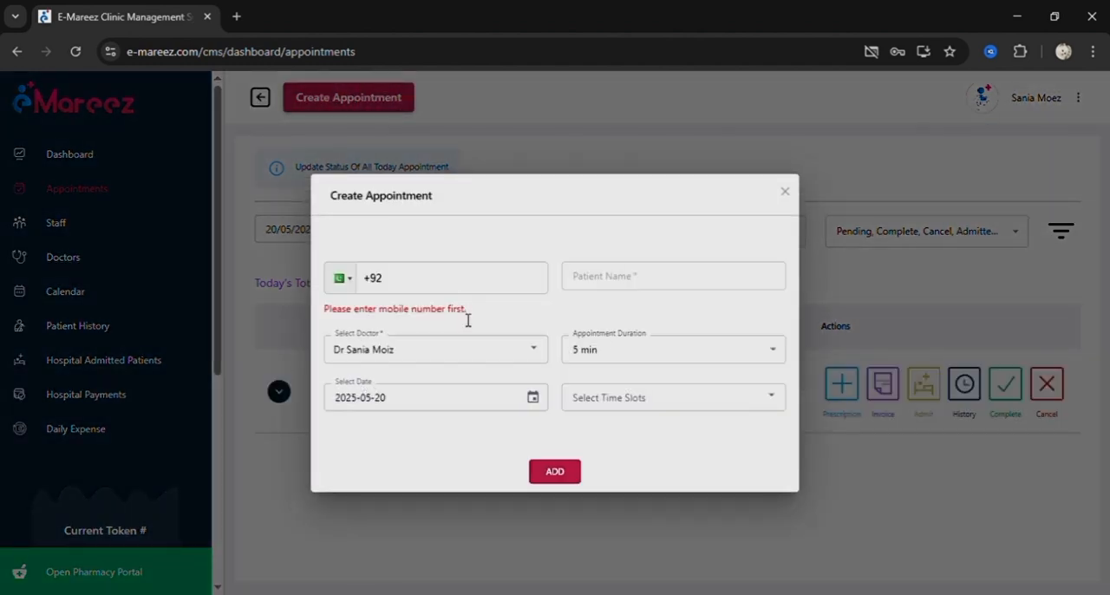
left_click(429, 280)
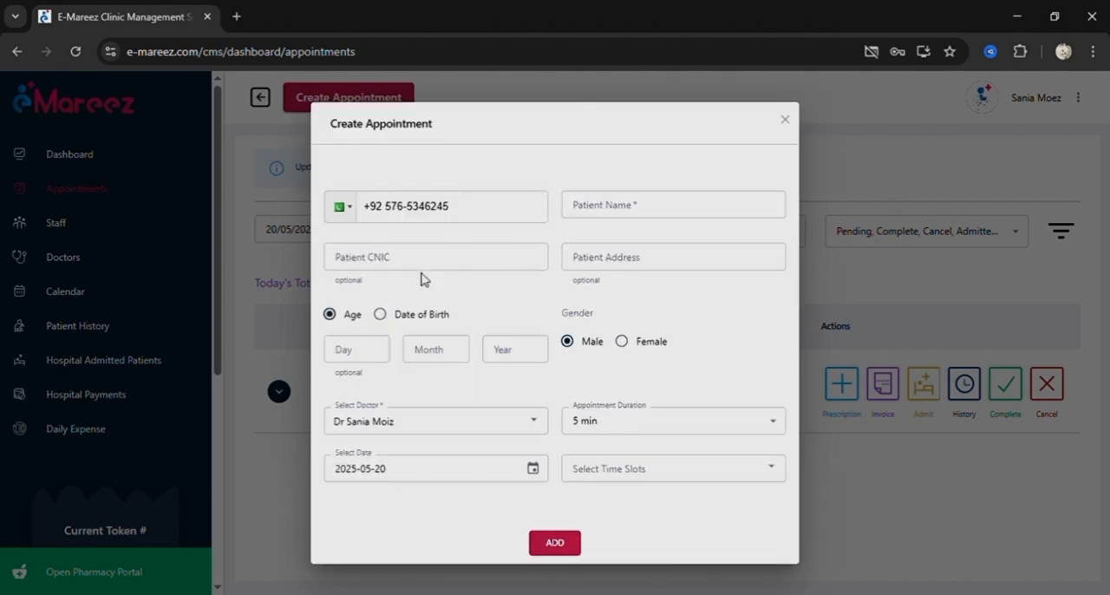
left_click(599, 208)
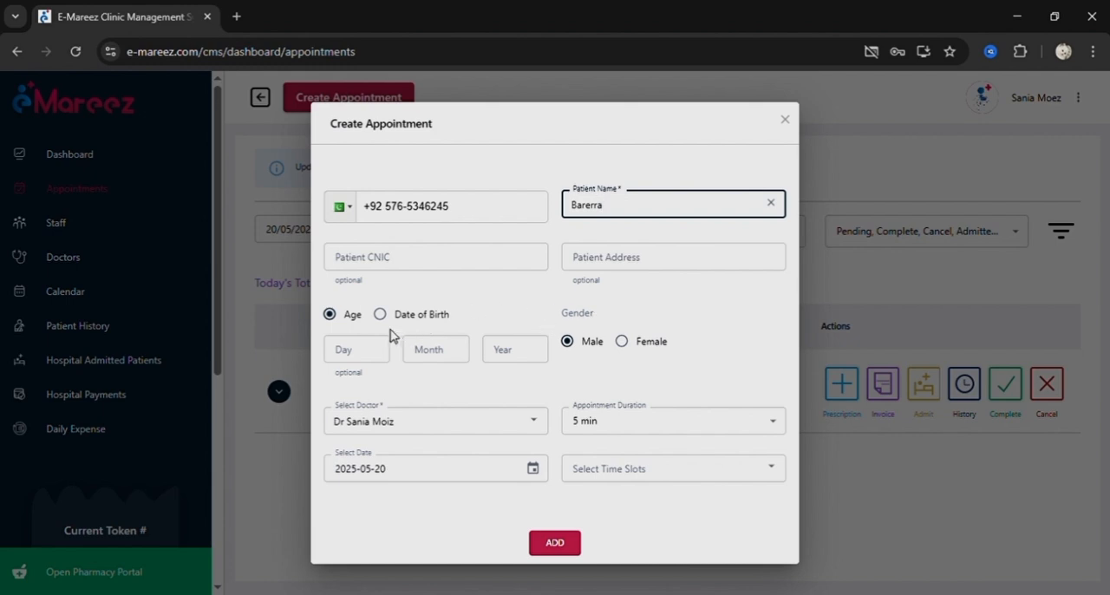
left_click(506, 359)
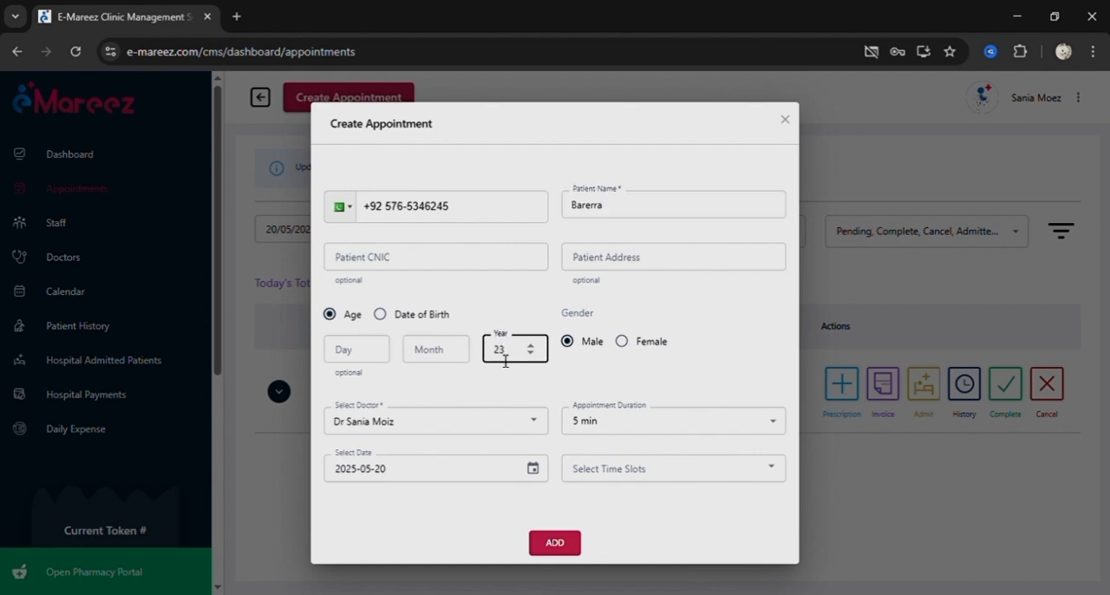
left_click(622, 341)
Assign the appointment to the dentist, keep the date 2025-05-20, and add the appointment.
left_click(545, 431)
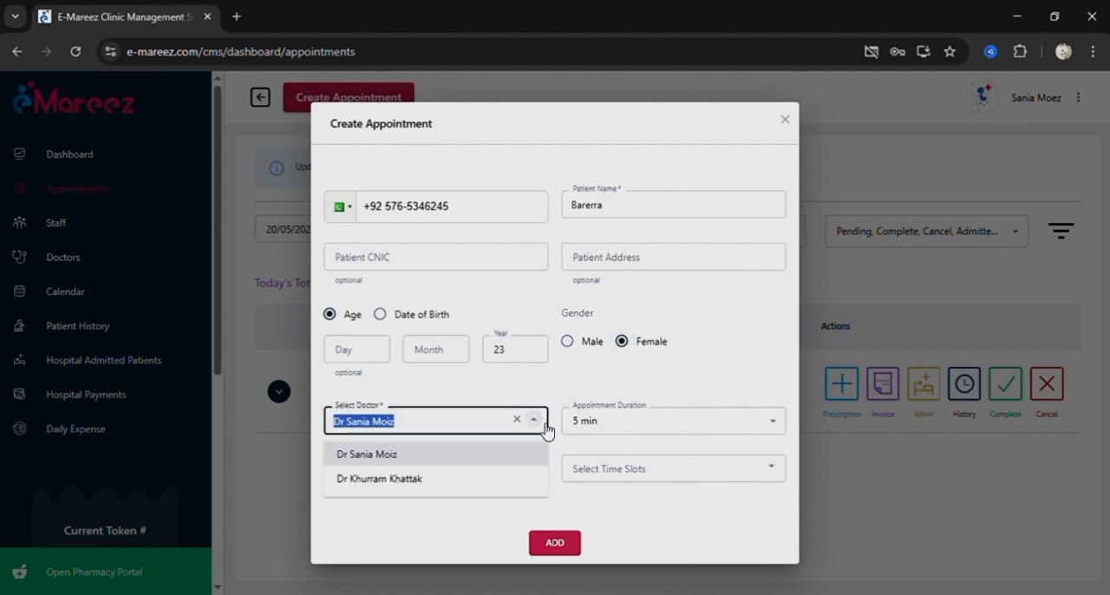
left_click(425, 458)
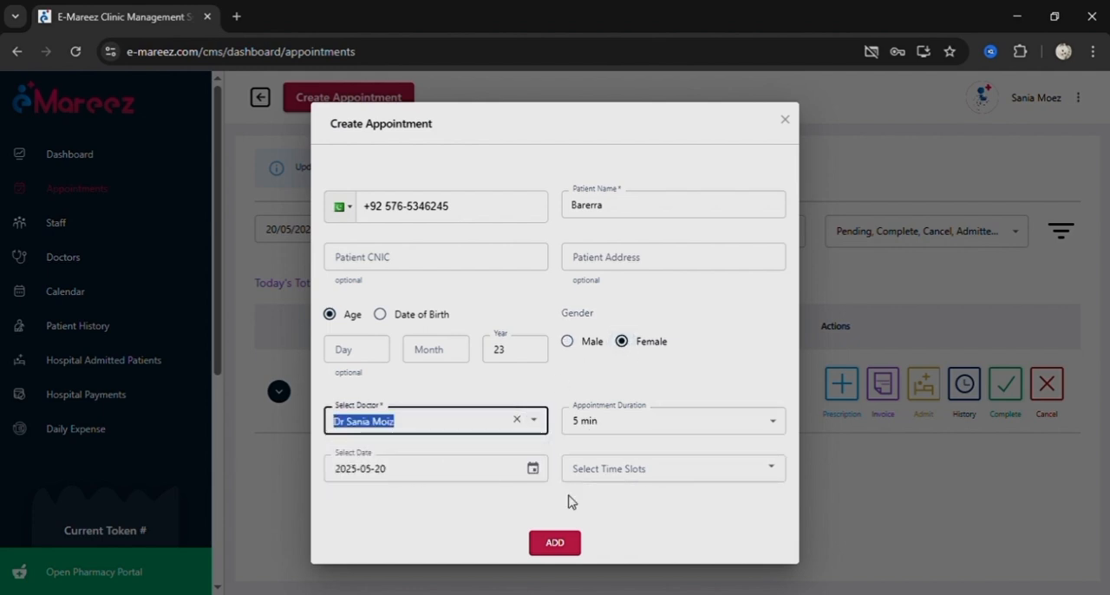
left_click(533, 470)
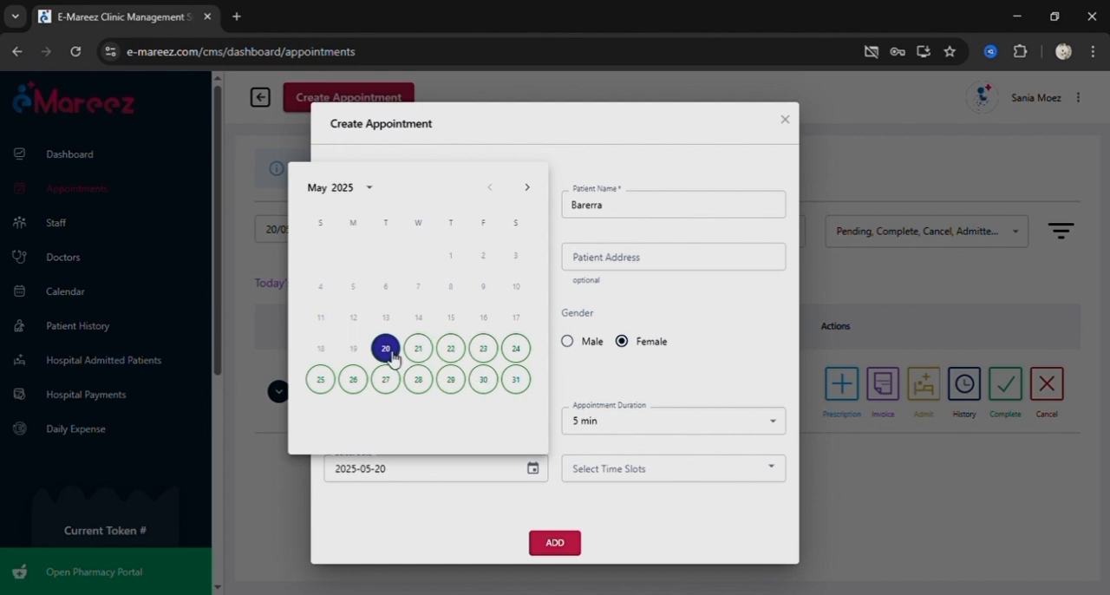
left_click(498, 510)
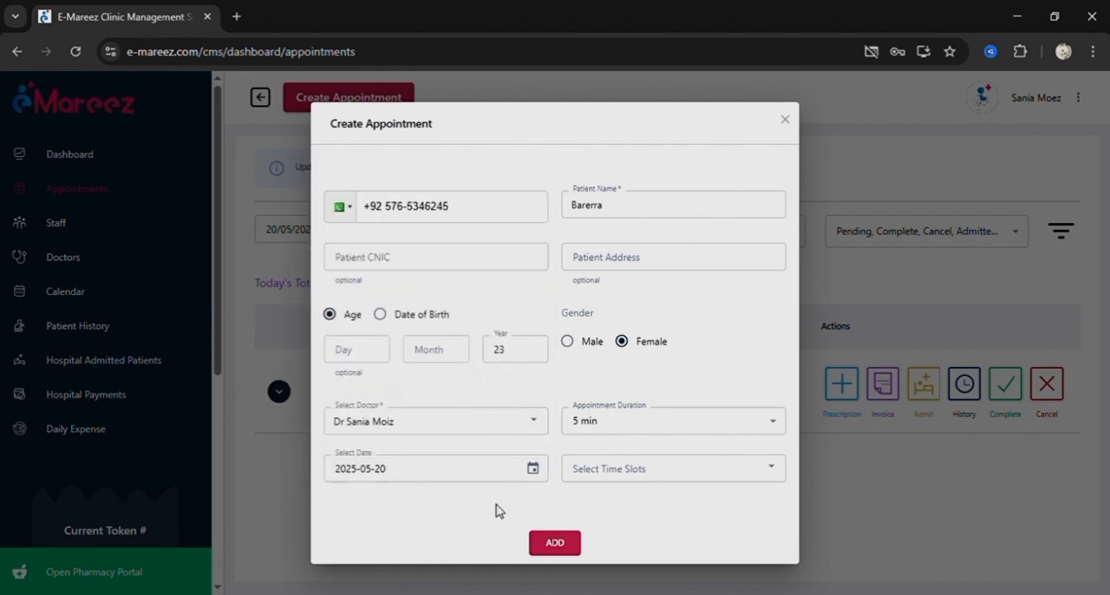
left_click(556, 543)
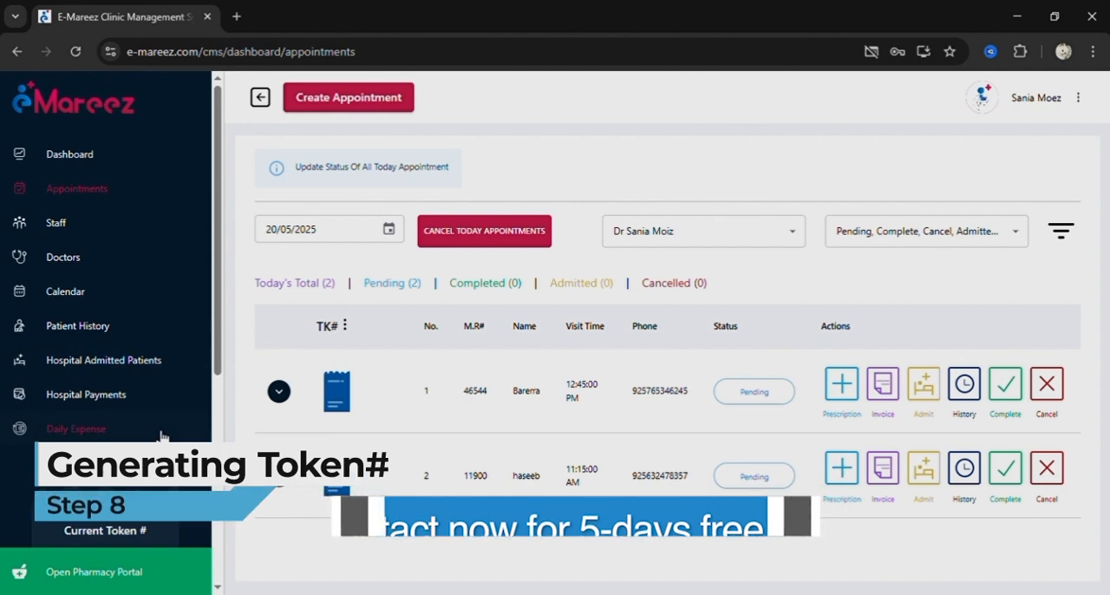
Generate and print a new token for the patient whose appointment was just added.
scroll(162, 436, "down", 2)
left_click(122, 469)
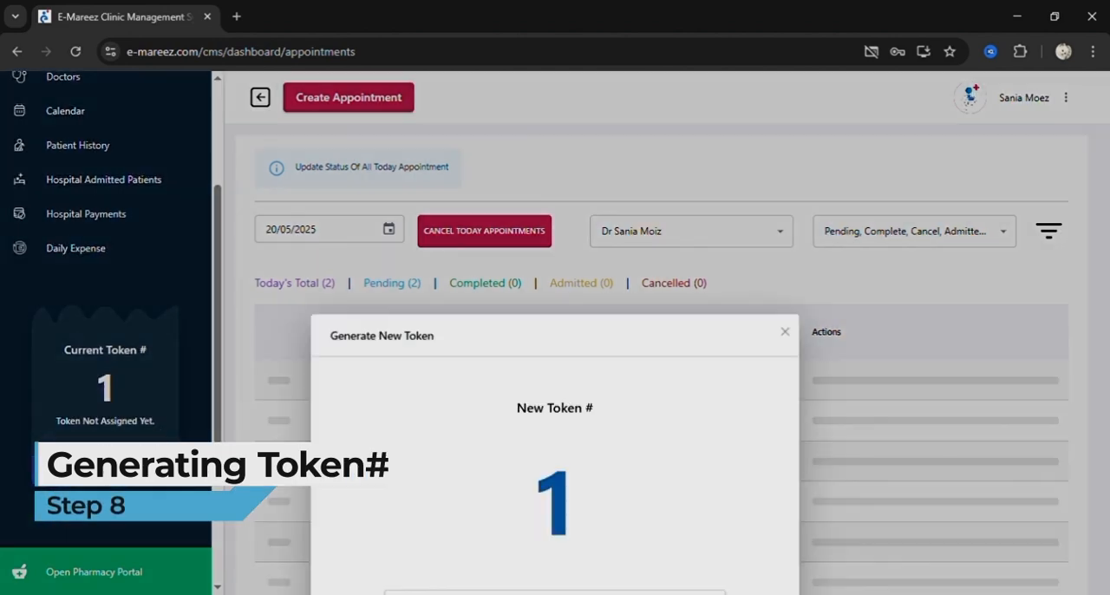
left_click(435, 425)
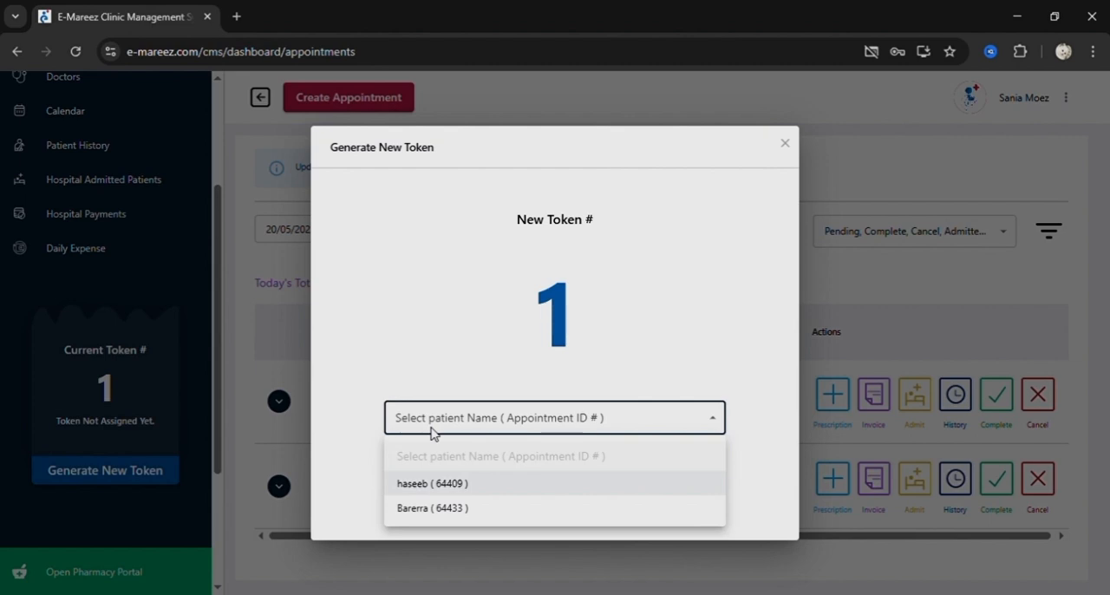
left_click(440, 512)
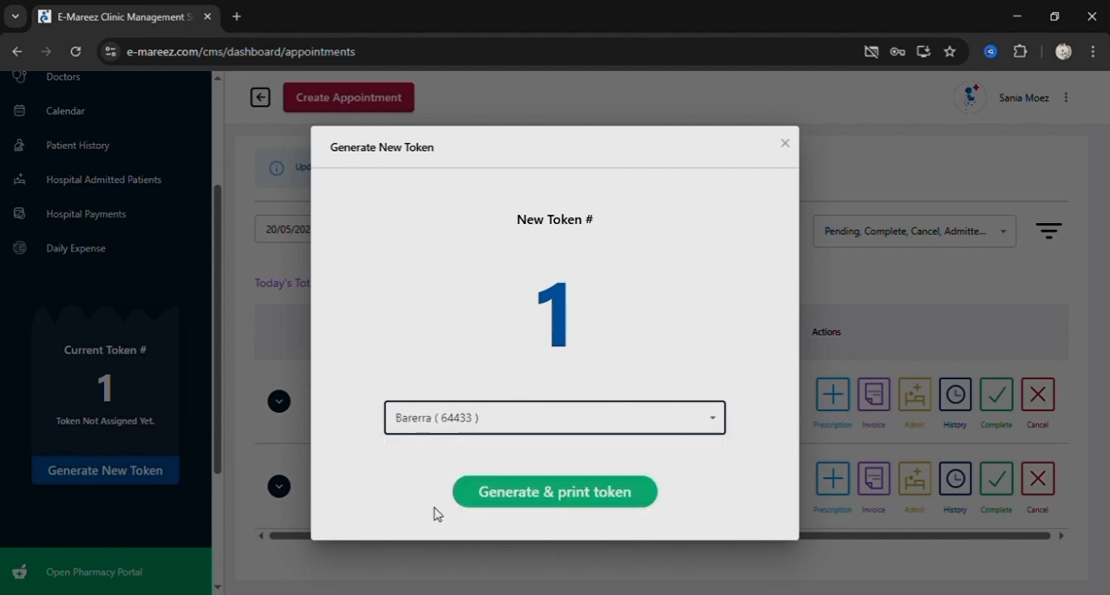
left_click(538, 492)
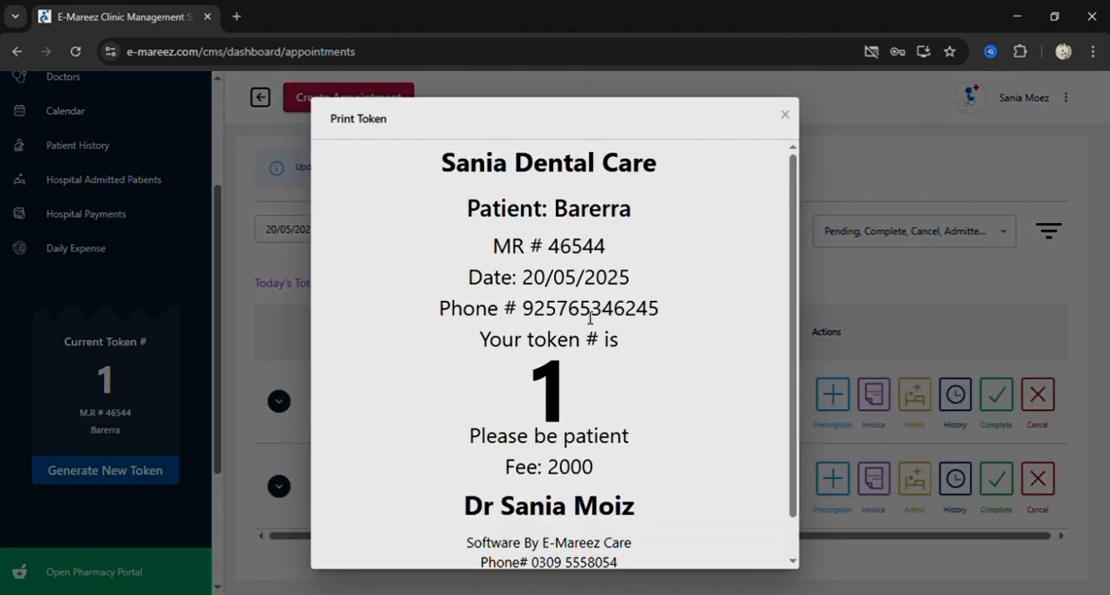
Review the rest of the printable token's details for the new patient and close the token preview.
scroll(590, 318, "down", 1)
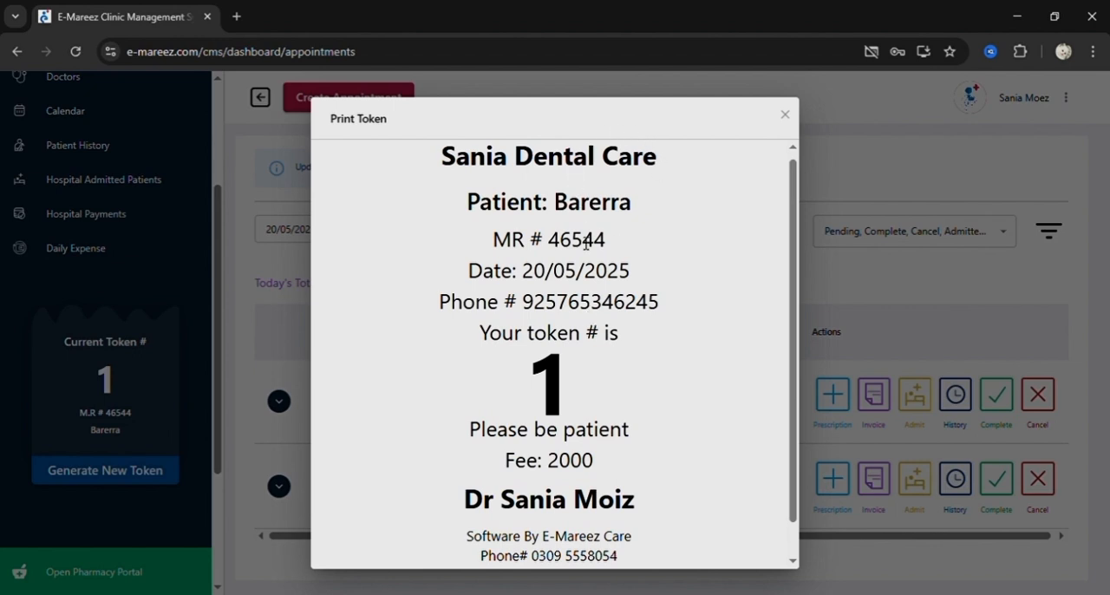
scroll(586, 244, "down", 1)
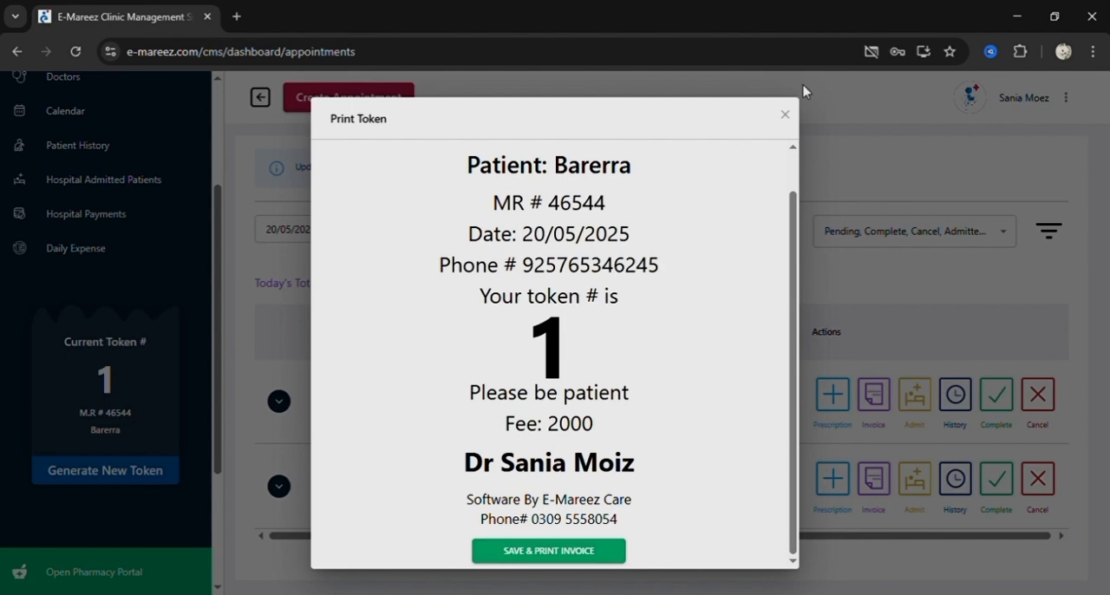
left_click(796, 121)
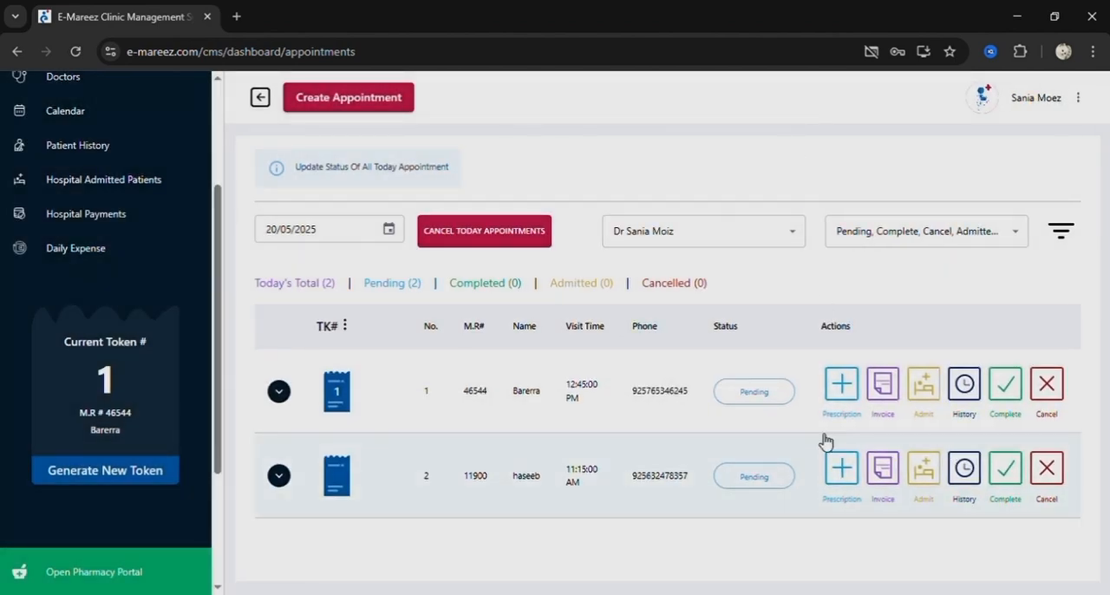
Open the first patient's prescription, view the On Examination section and its new examination form, and close the form.
left_click(843, 385)
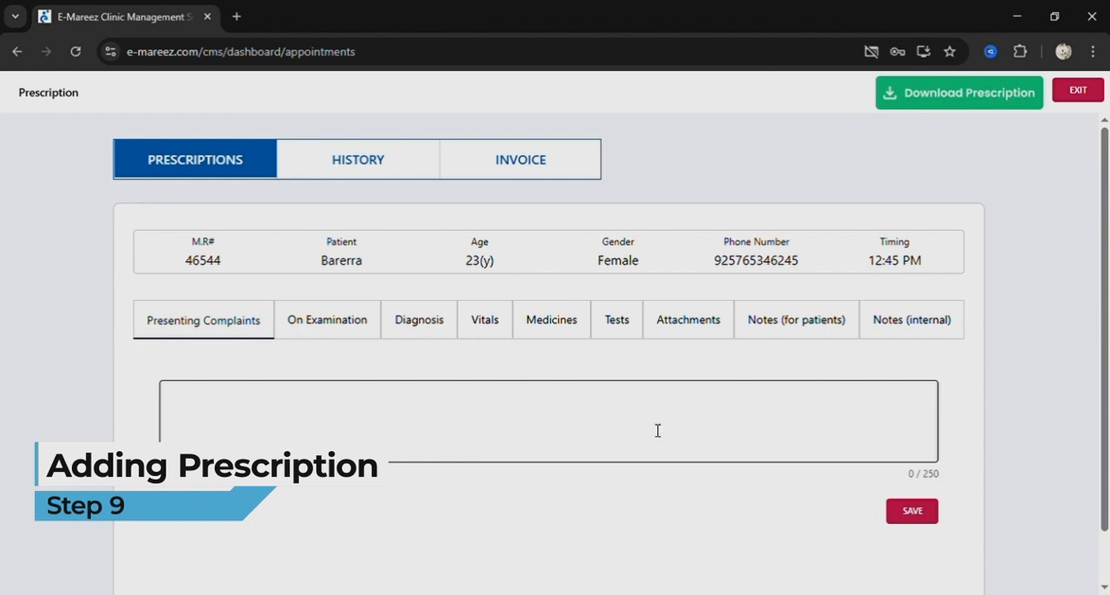
left_click(366, 330)
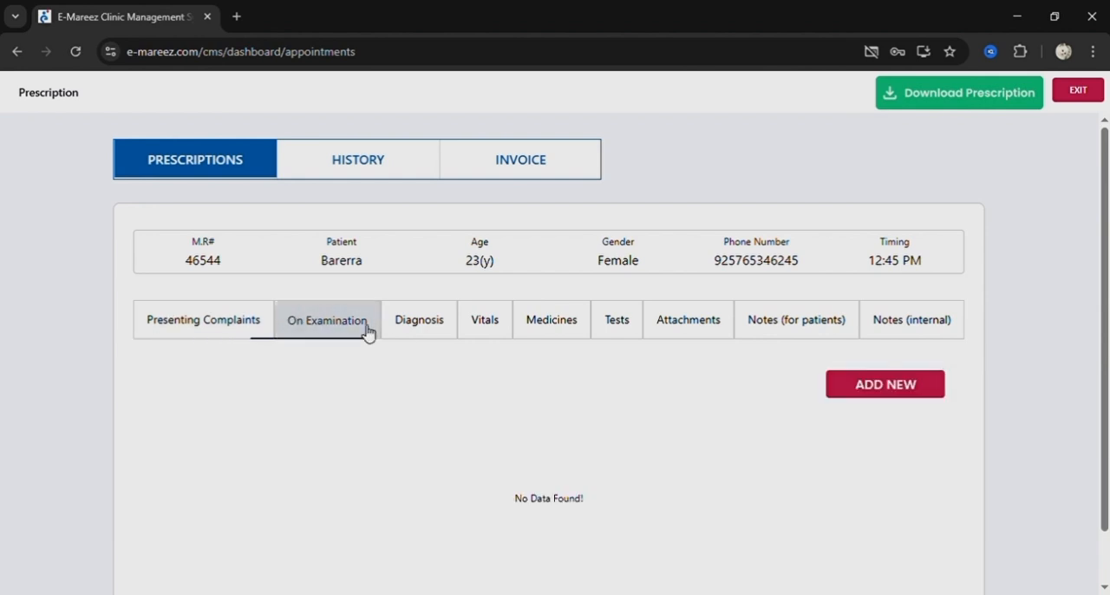
left_click(886, 386)
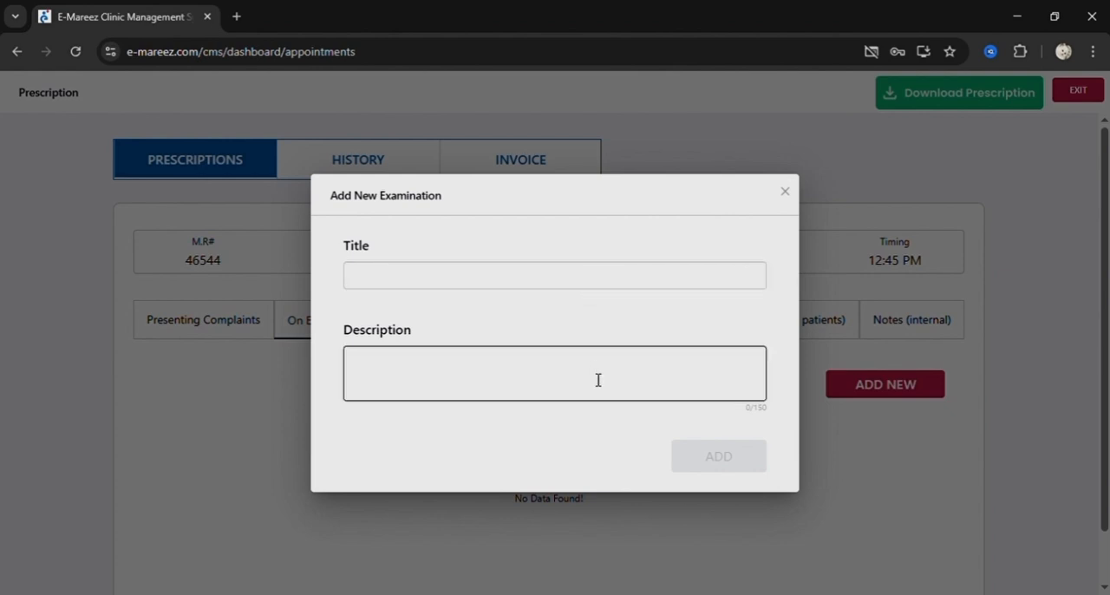
left_click(786, 194)
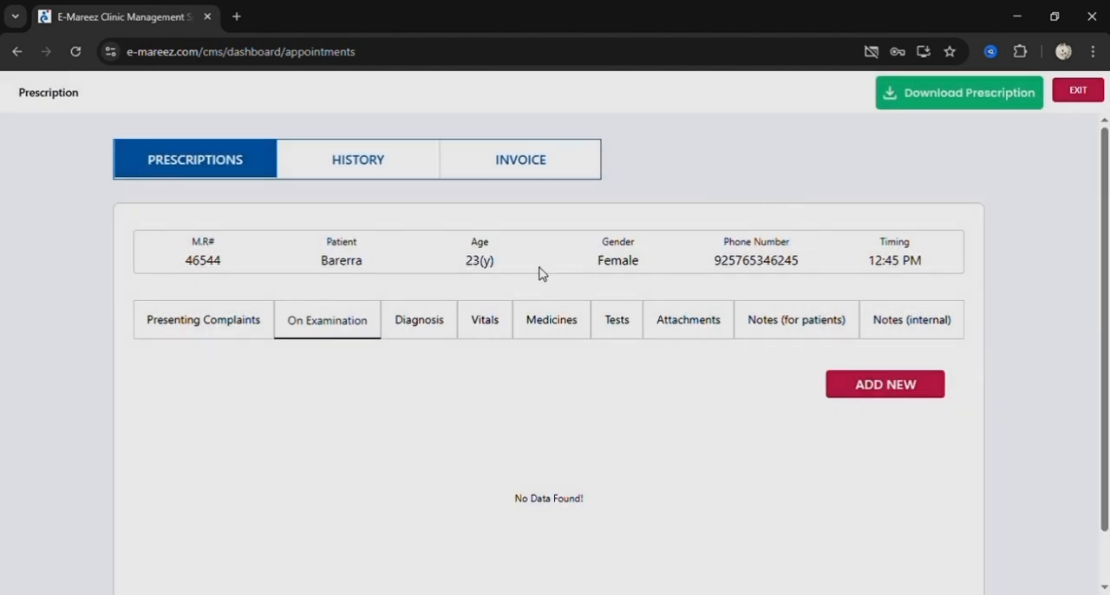
View the prescription's Diagnosis section, look at the available diagnosis options, and close the list without choosing one.
left_click(412, 330)
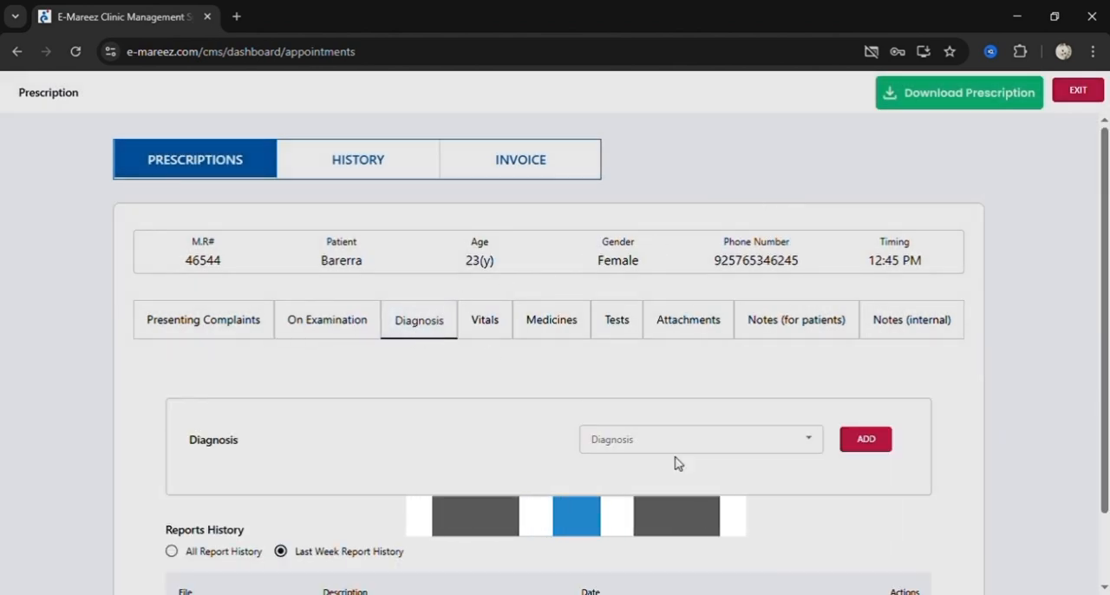
left_click(672, 452)
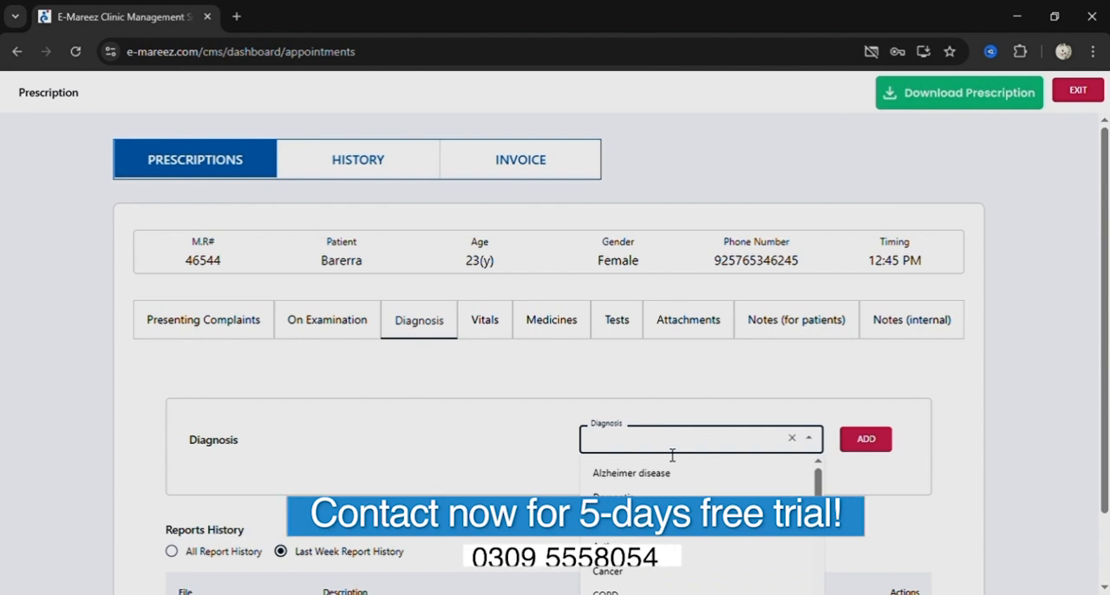
left_click(448, 456)
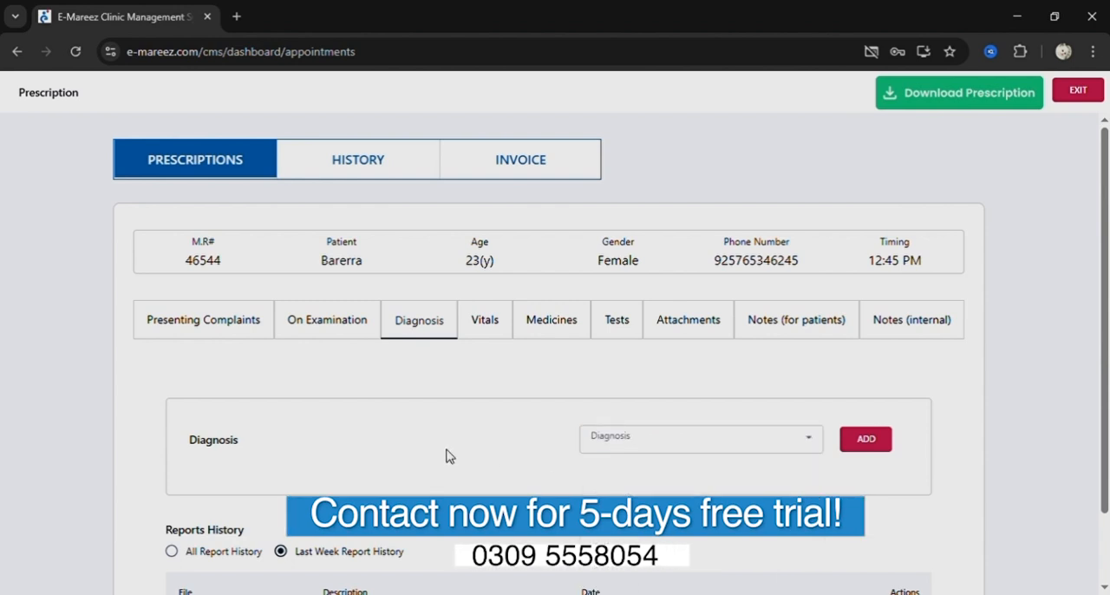
Review the prescription's Vitals fields, view the form for adding a new vital, and close it.
left_click(499, 324)
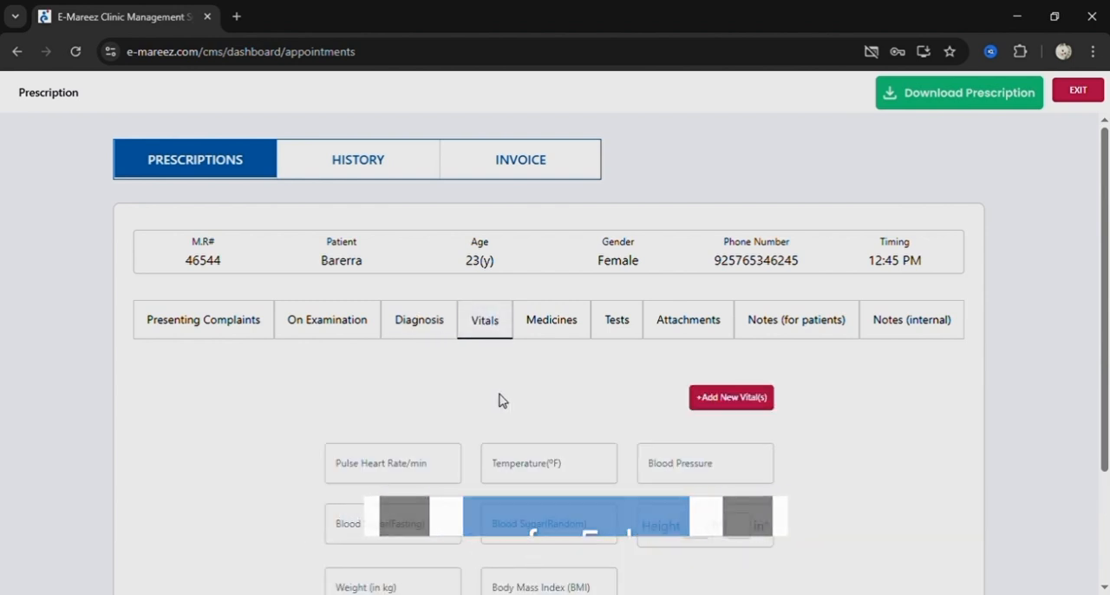
scroll(500, 400, "down", 2)
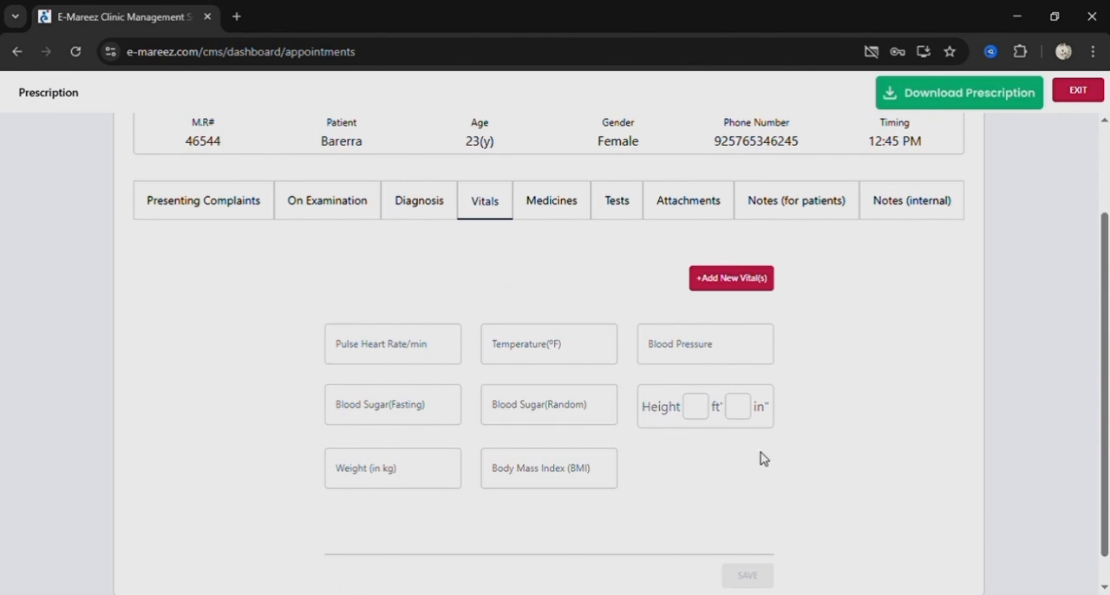
scroll(676, 481, "down", 1)
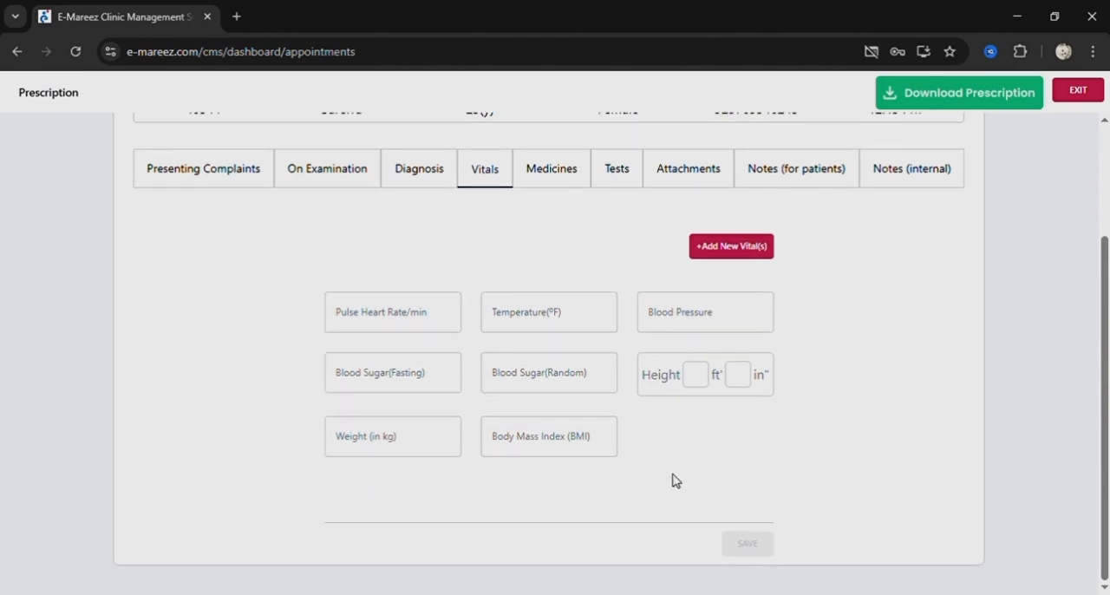
left_click(737, 252)
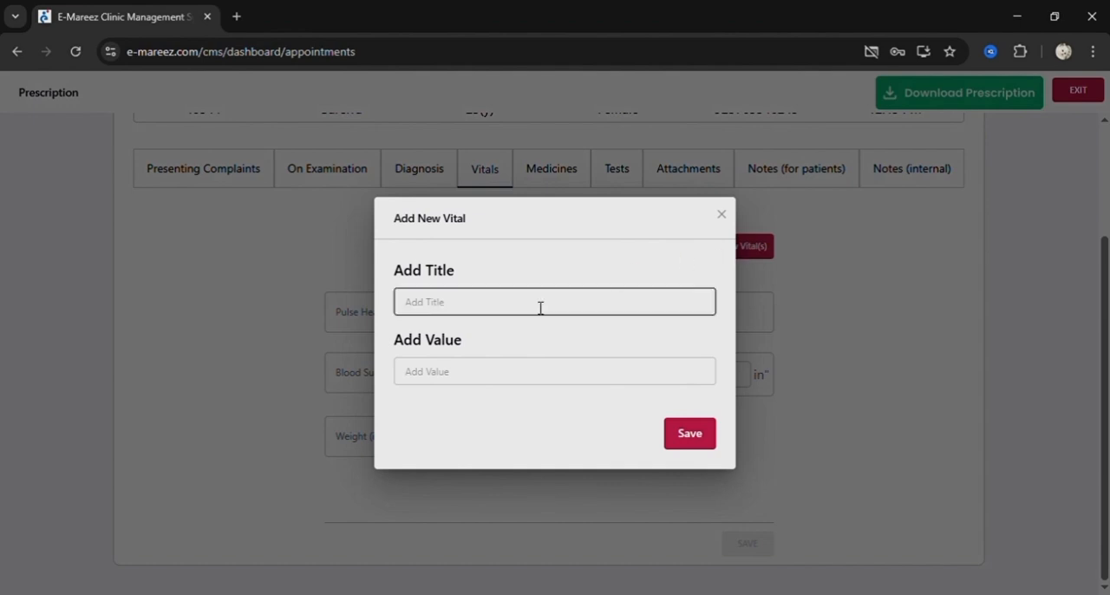
left_click(721, 219)
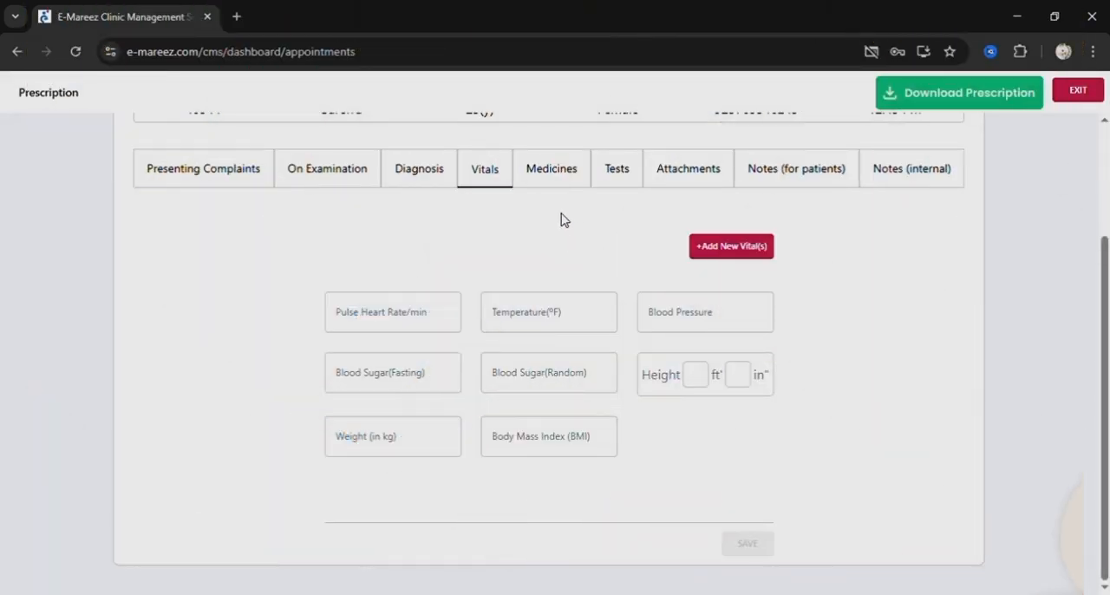
Start a new medicine entry in the prescription, search for "r", and choose the Ruling 40mg Injection.
left_click(556, 182)
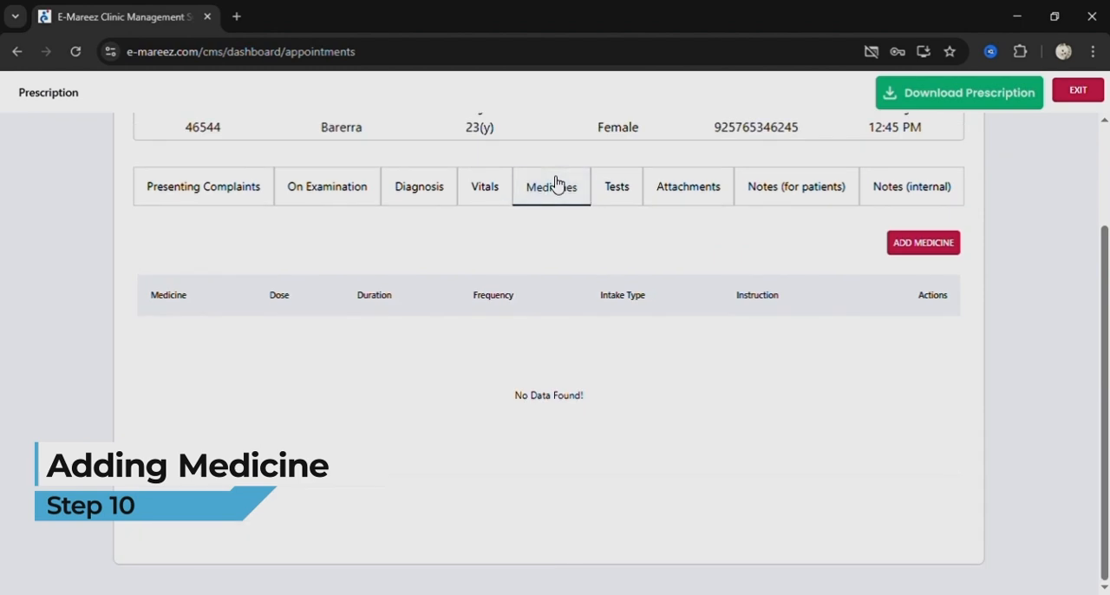
left_click(922, 245)
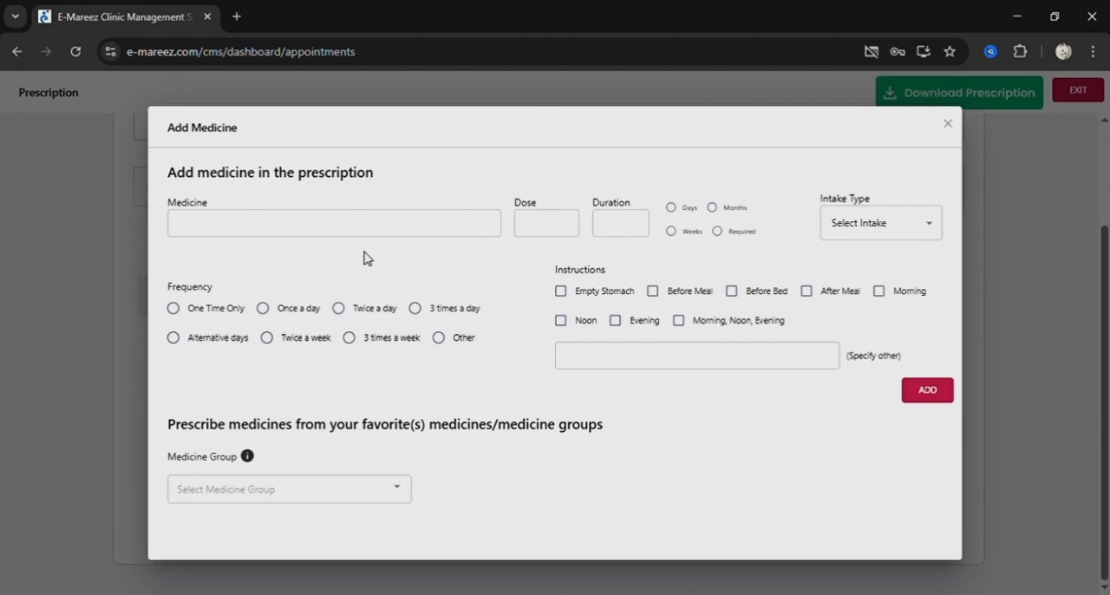
left_click(329, 232)
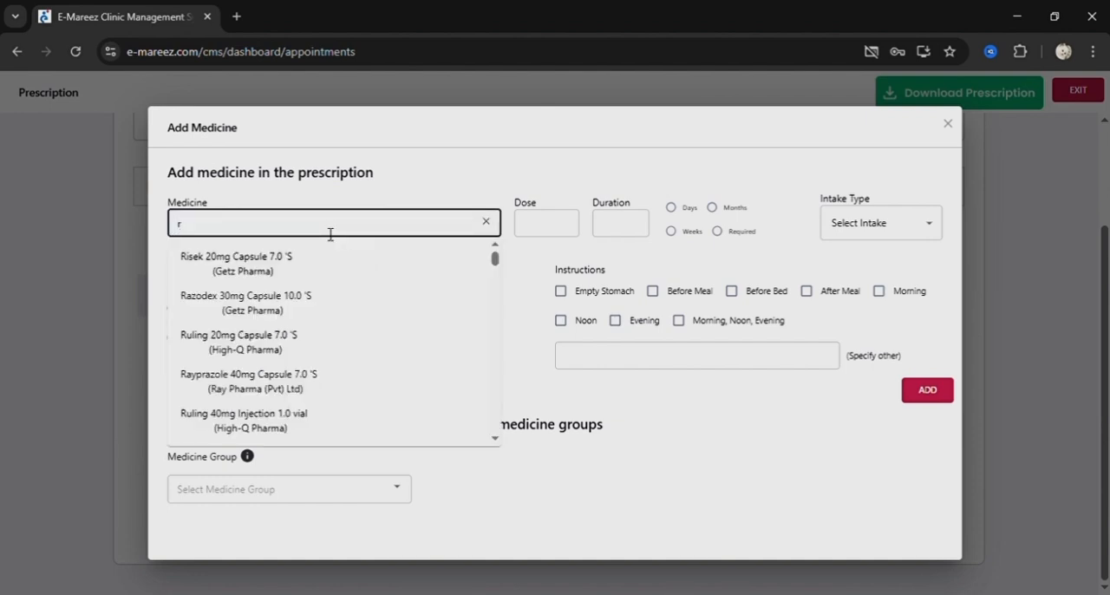
scroll(317, 311, "down", 5)
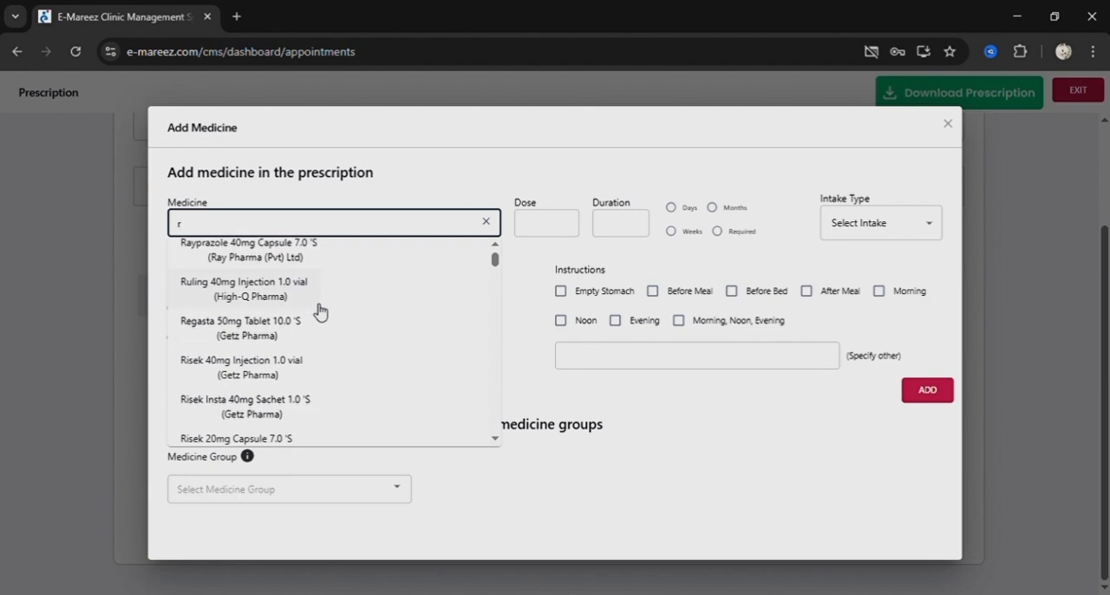
scroll(317, 311, "down", 6)
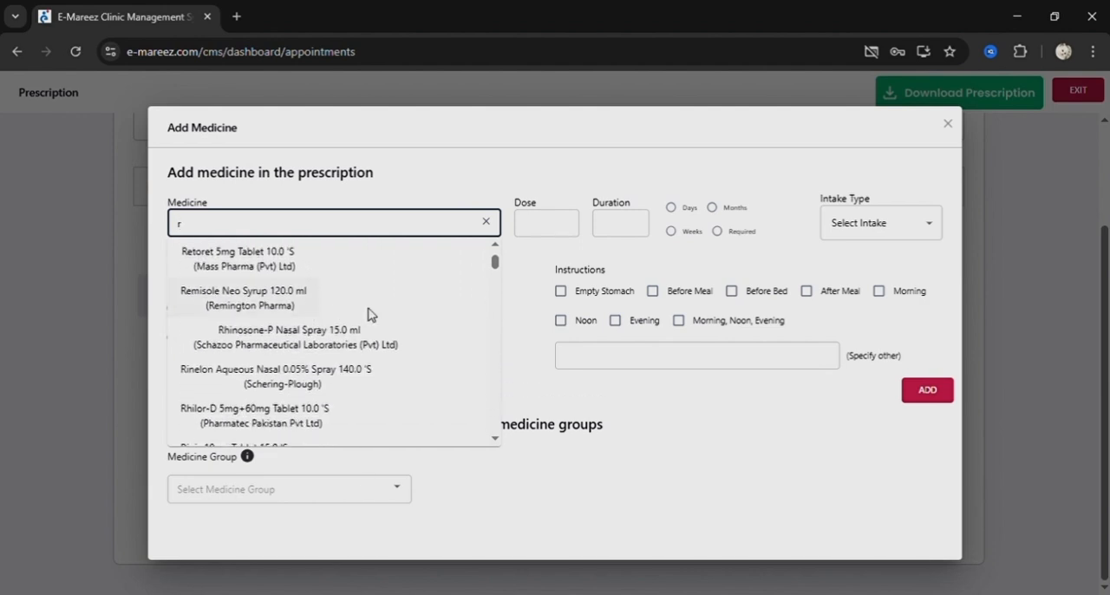
scroll(329, 290, "down", 3)
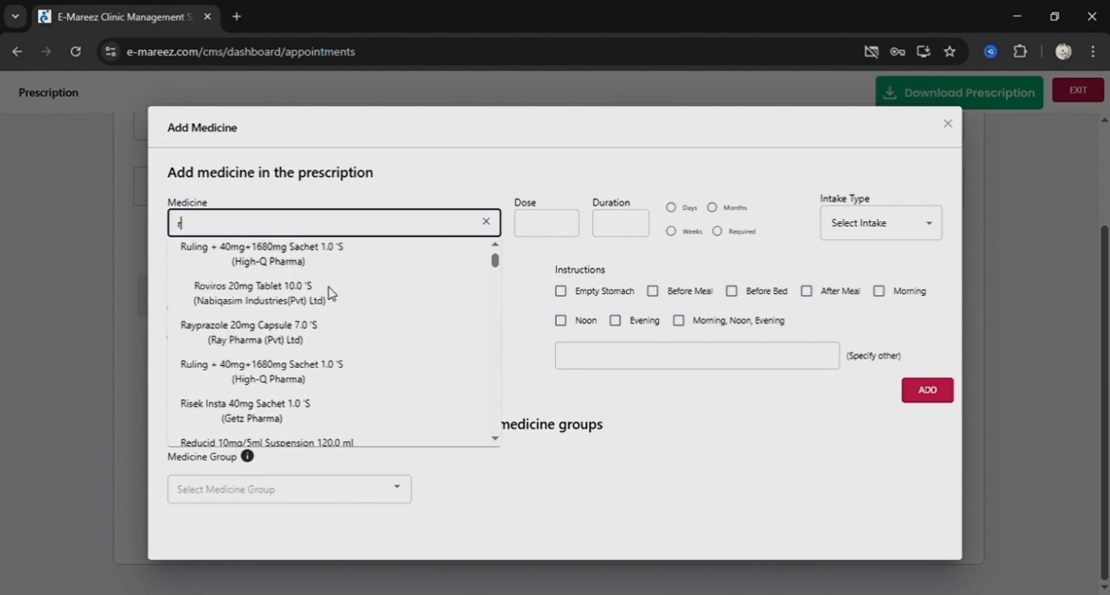
scroll(240, 287, "up", 3)
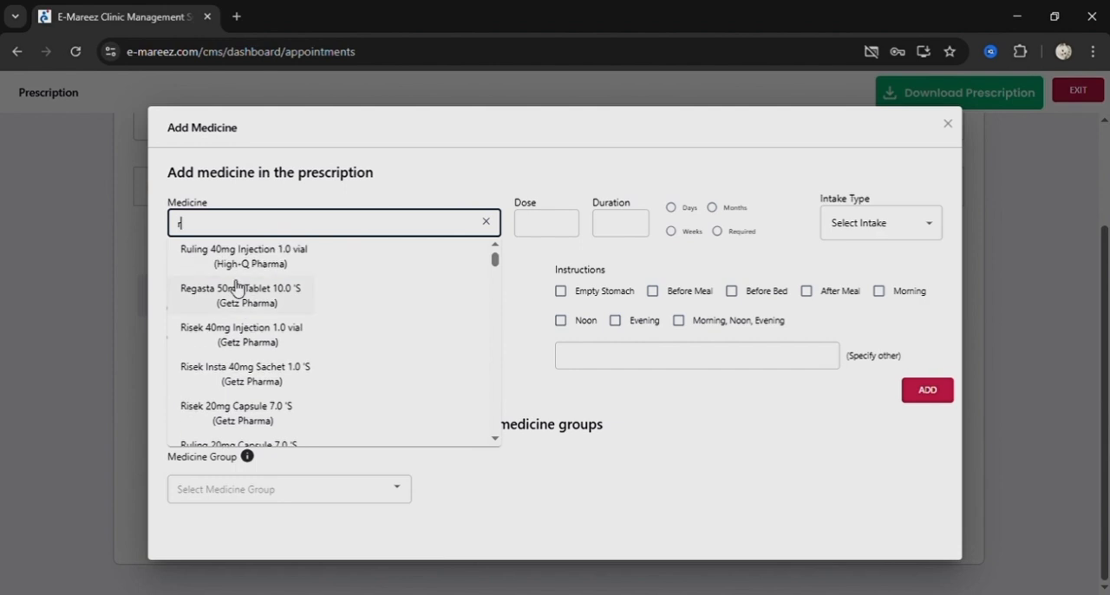
left_click(237, 274)
Set the medicine to 1 day, IV intake, once a day and After Meal, and close the form without adding it.
left_click(630, 222)
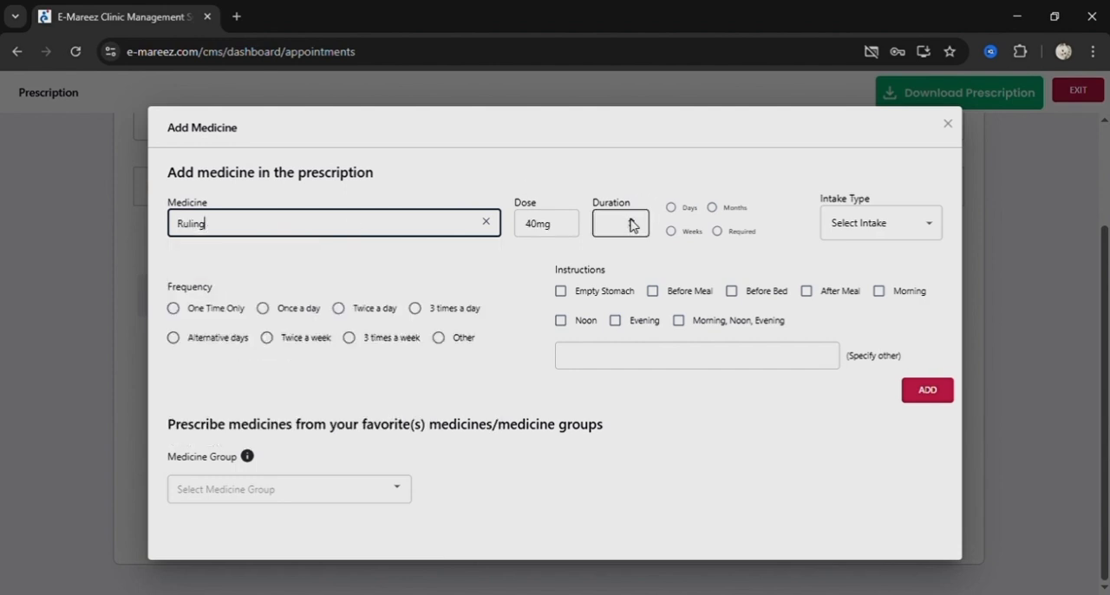
left_click(670, 208)
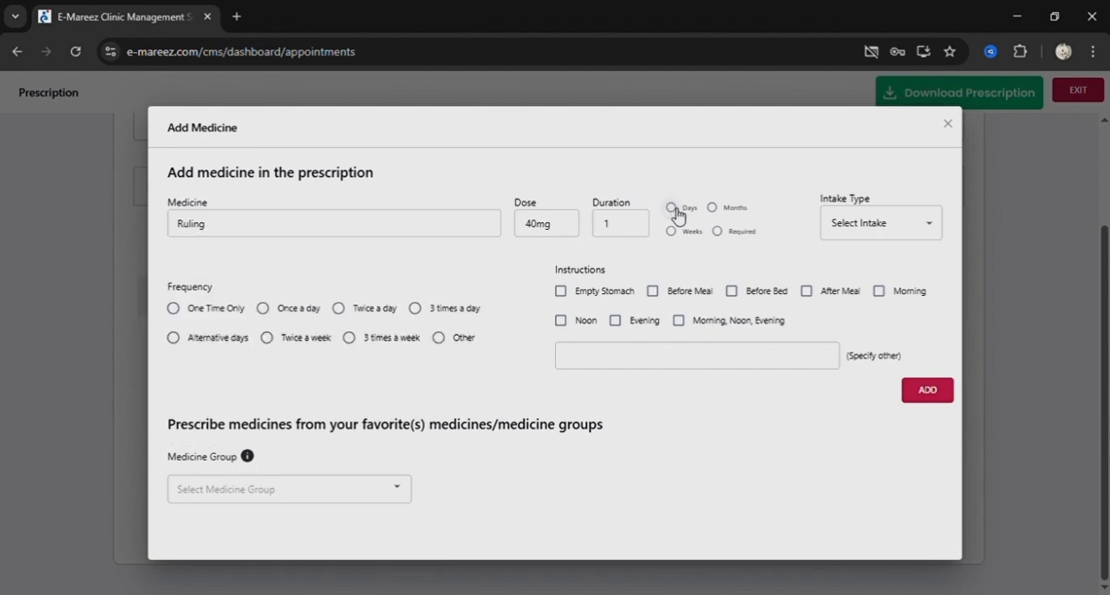
left_click(922, 235)
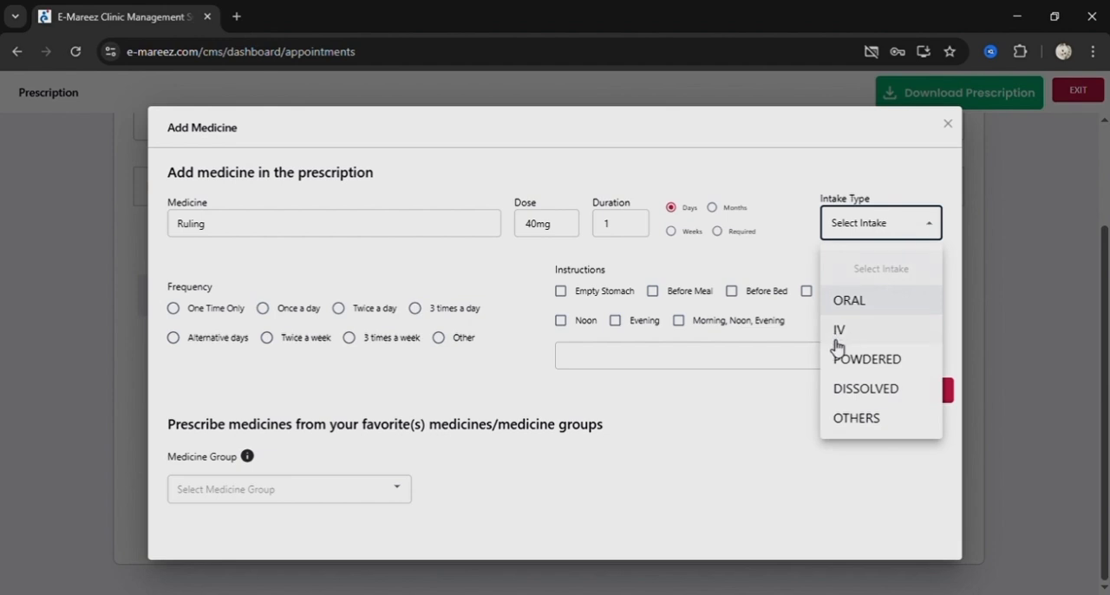
left_click(837, 345)
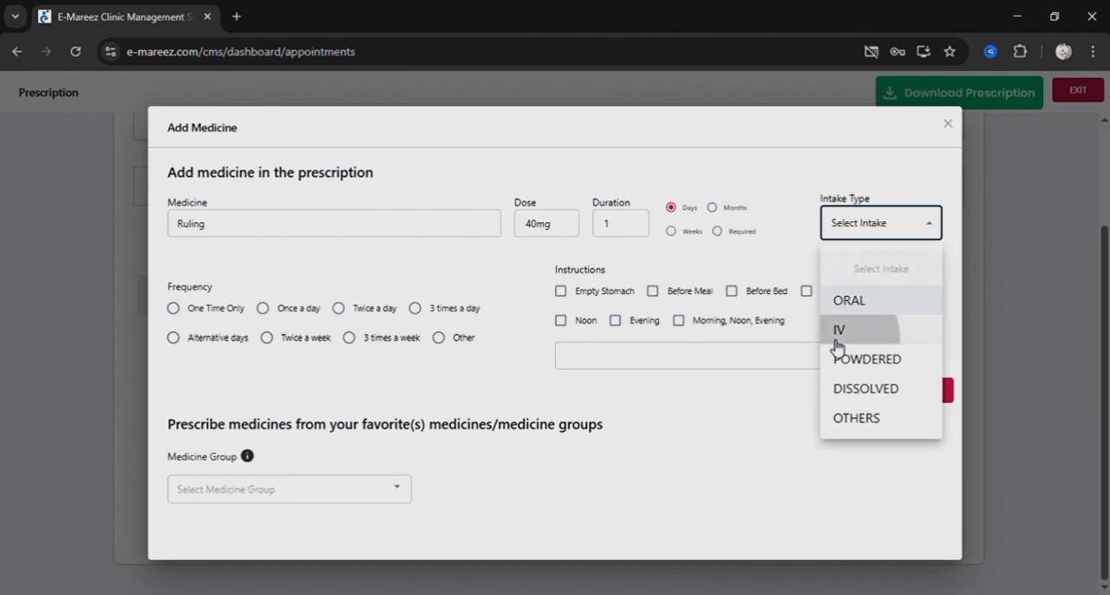
left_click(266, 310)
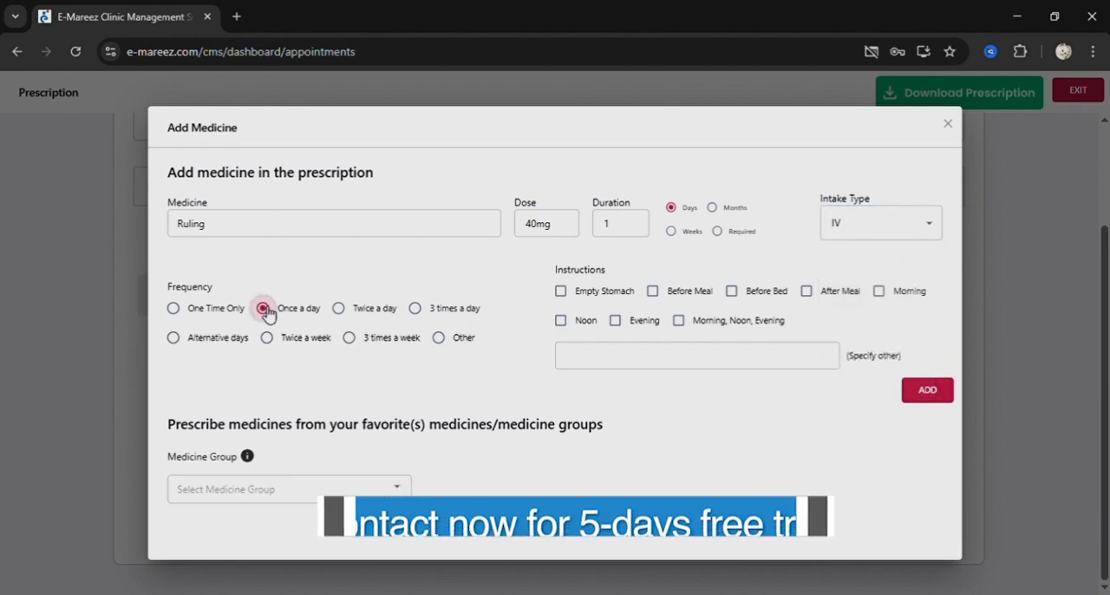
left_click(818, 295)
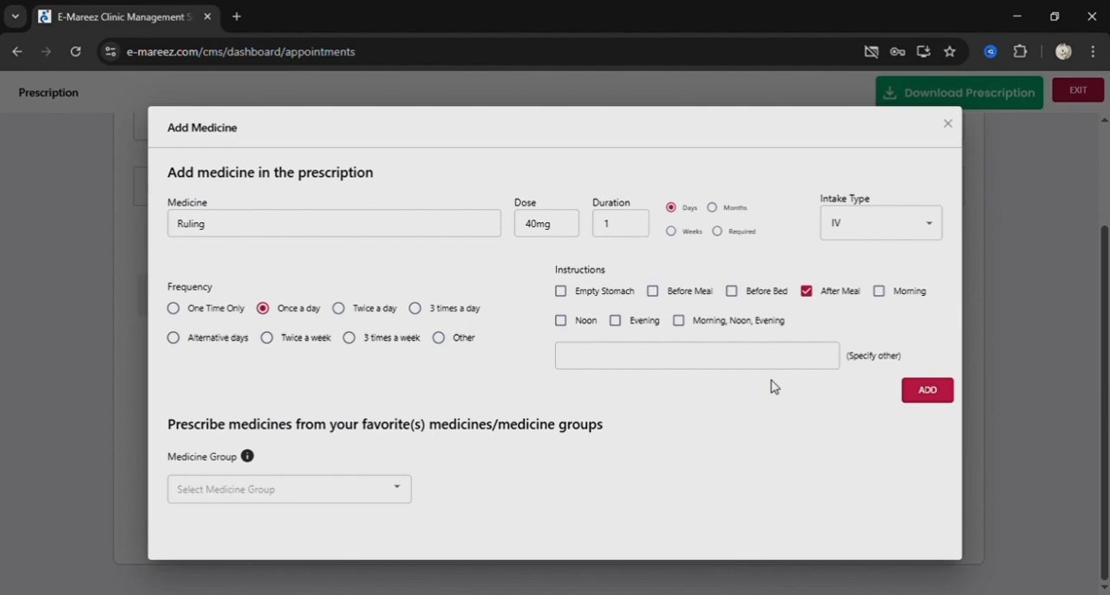
left_click(950, 126)
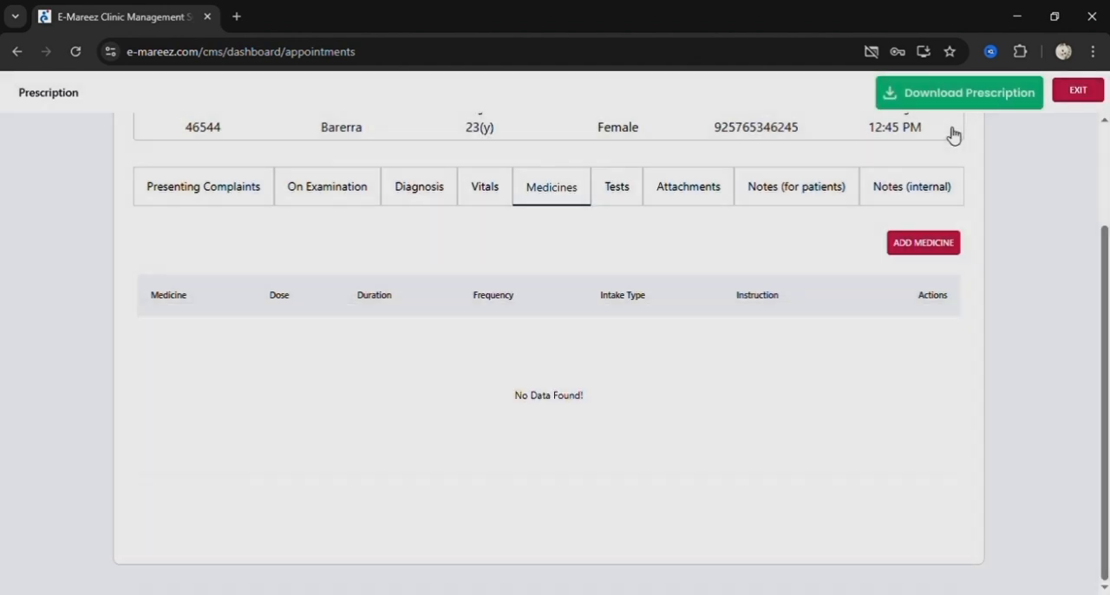
View the prescription's Tests section, look through the test categories in the new test form, and close the form unsaved.
left_click(632, 197)
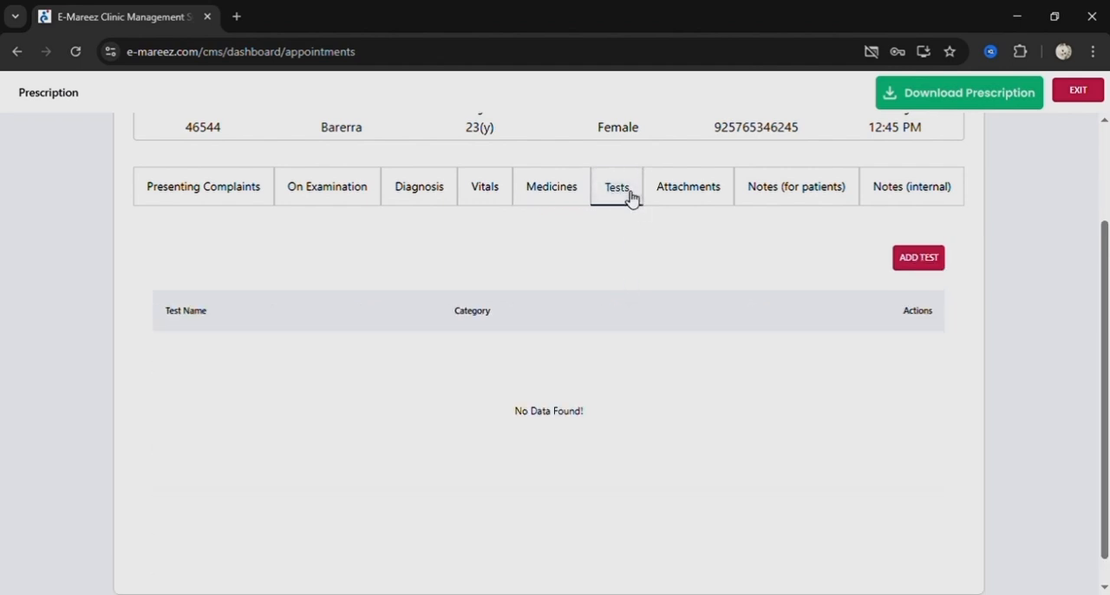
left_click(919, 264)
left_click(502, 248)
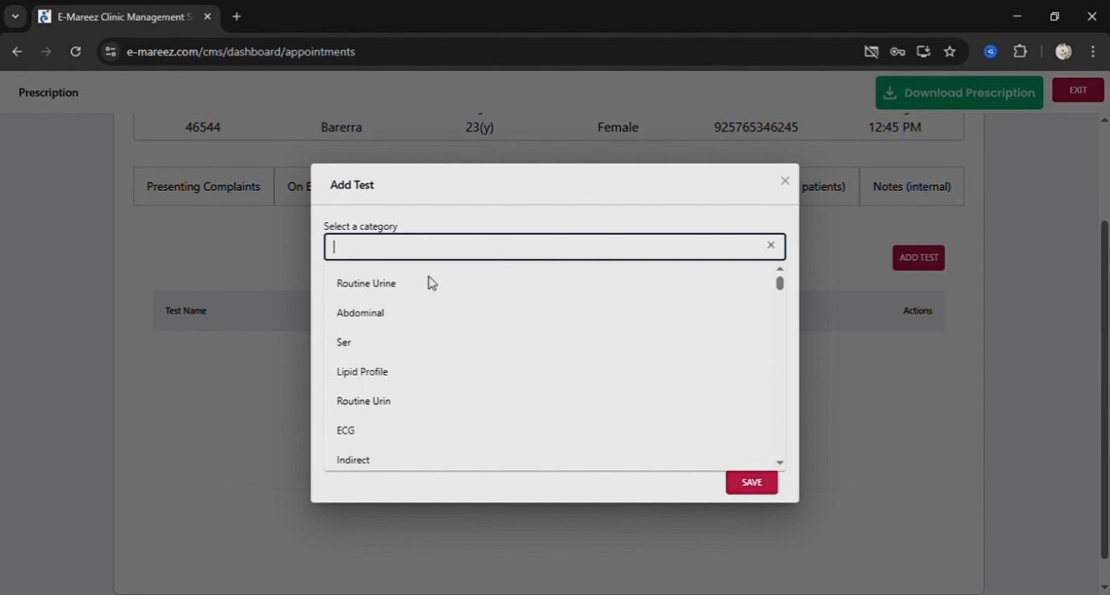
left_click(523, 213)
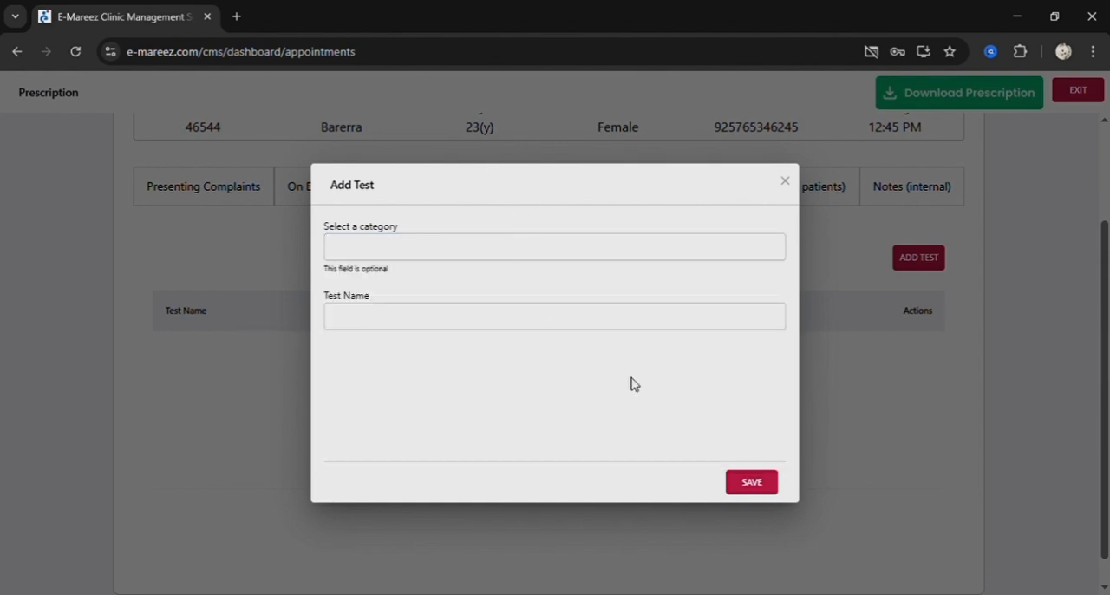
left_click(786, 182)
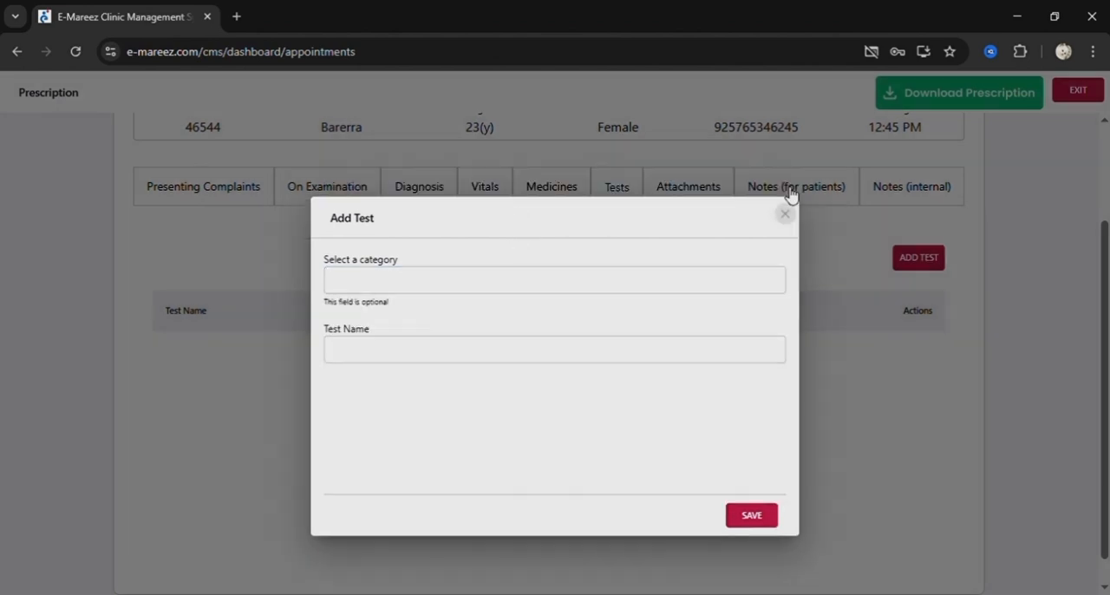
View the prescription's Attachments section and its notes for patients.
left_click(707, 189)
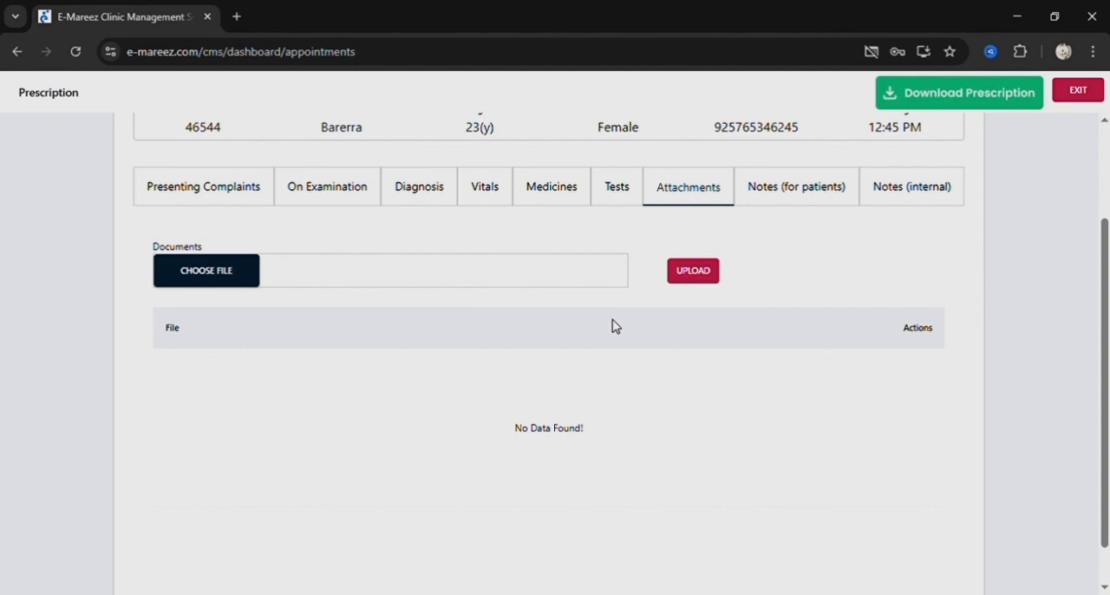
left_click(784, 196)
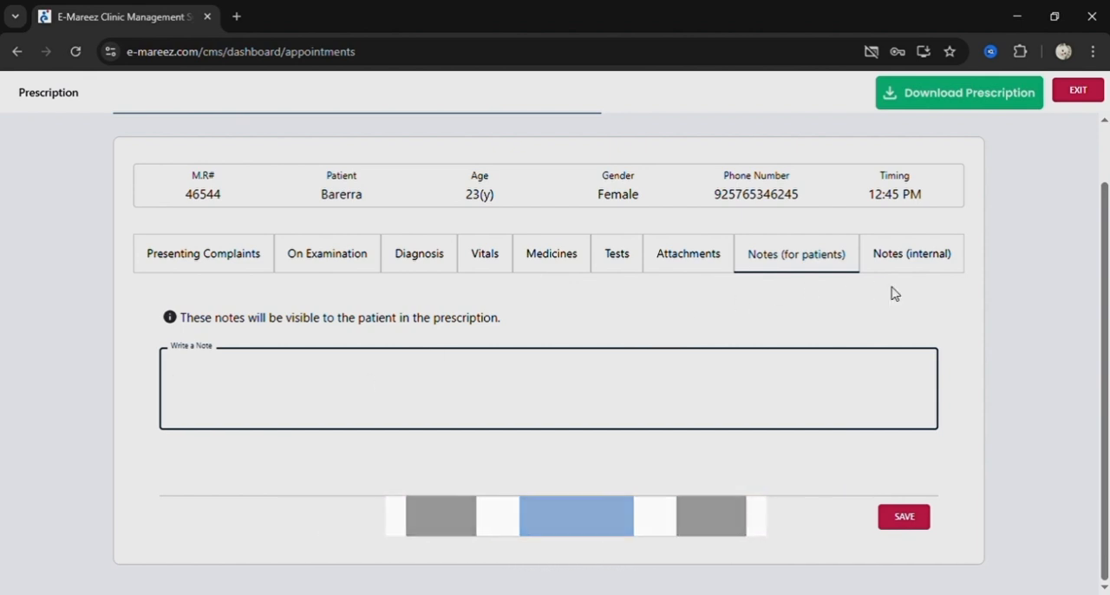
View the prescription's internal notes section.
left_click(915, 258)
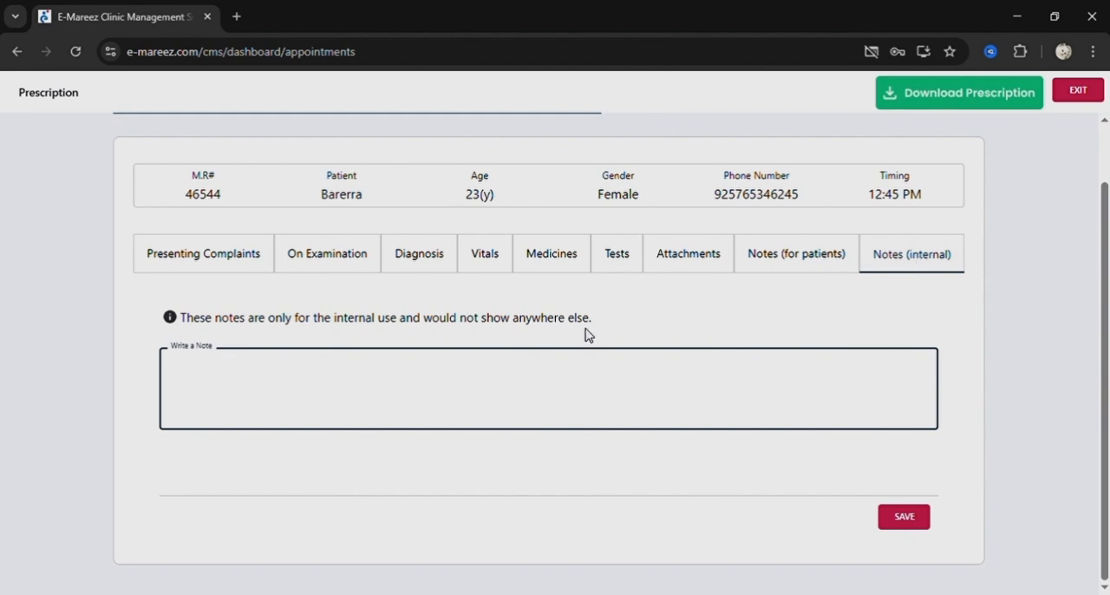
scroll(585, 335, "up", 1)
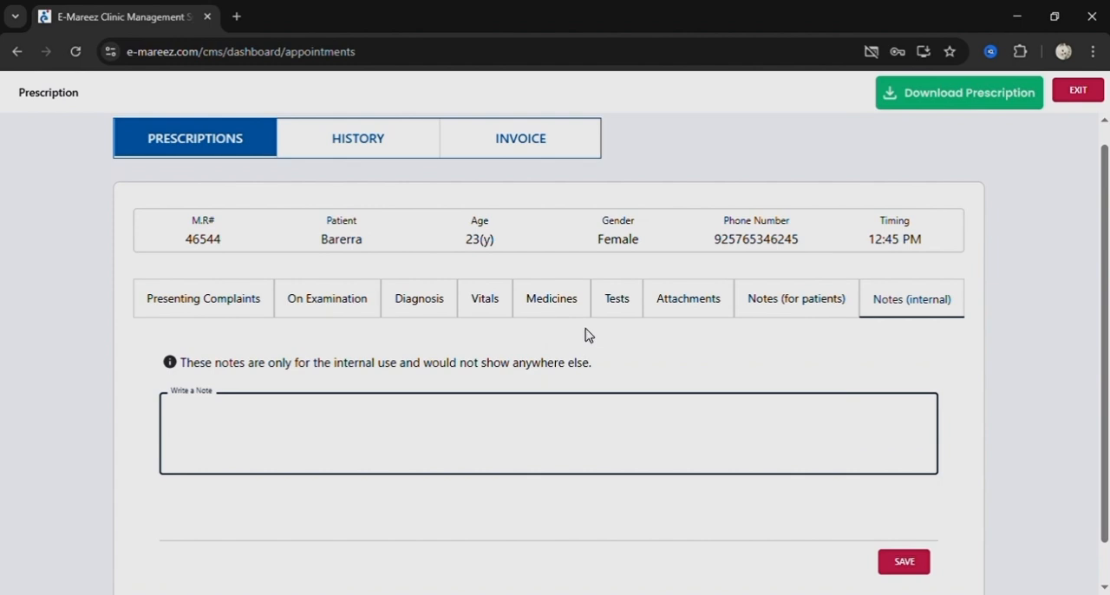
scroll(589, 335, "up", 1)
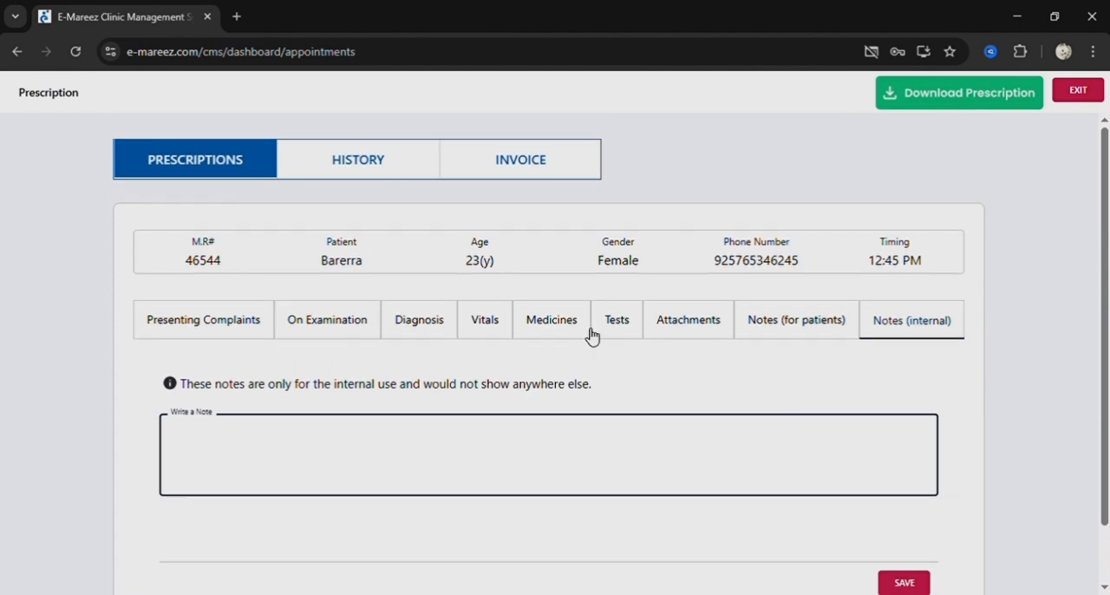
Open the patient's invoice, start a new expense, and look at the fields for the Medicines and Lab Tests expense types.
left_click(520, 165)
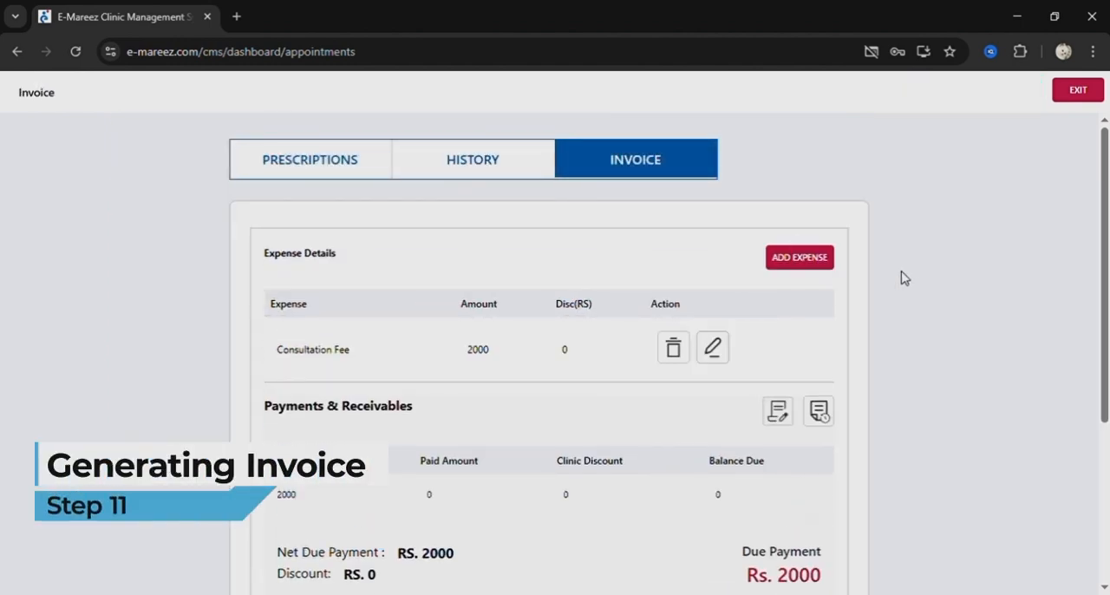
left_click(801, 262)
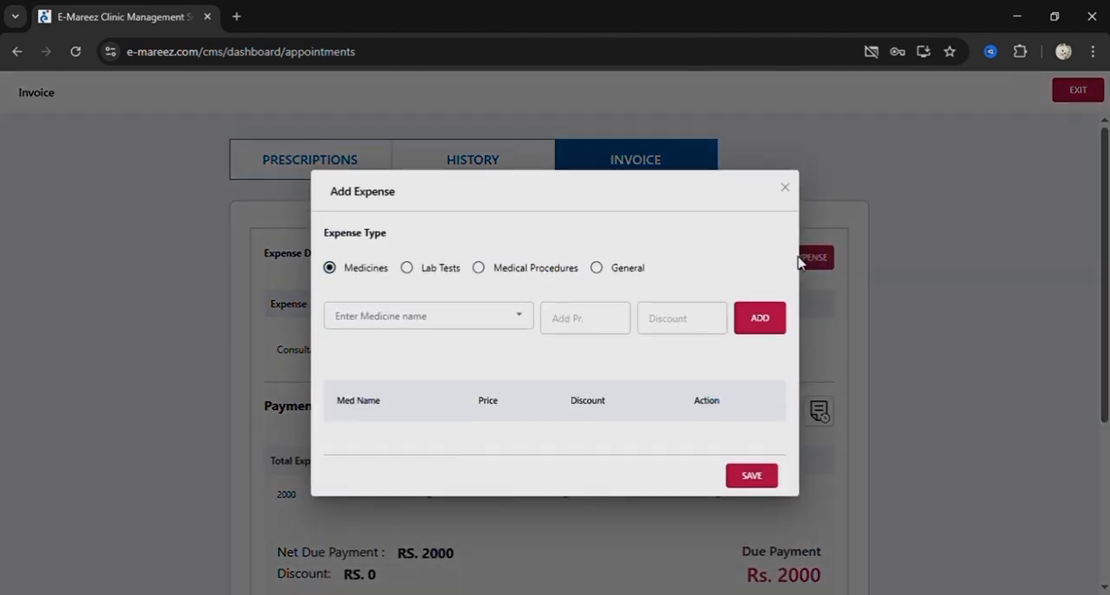
left_click(373, 329)
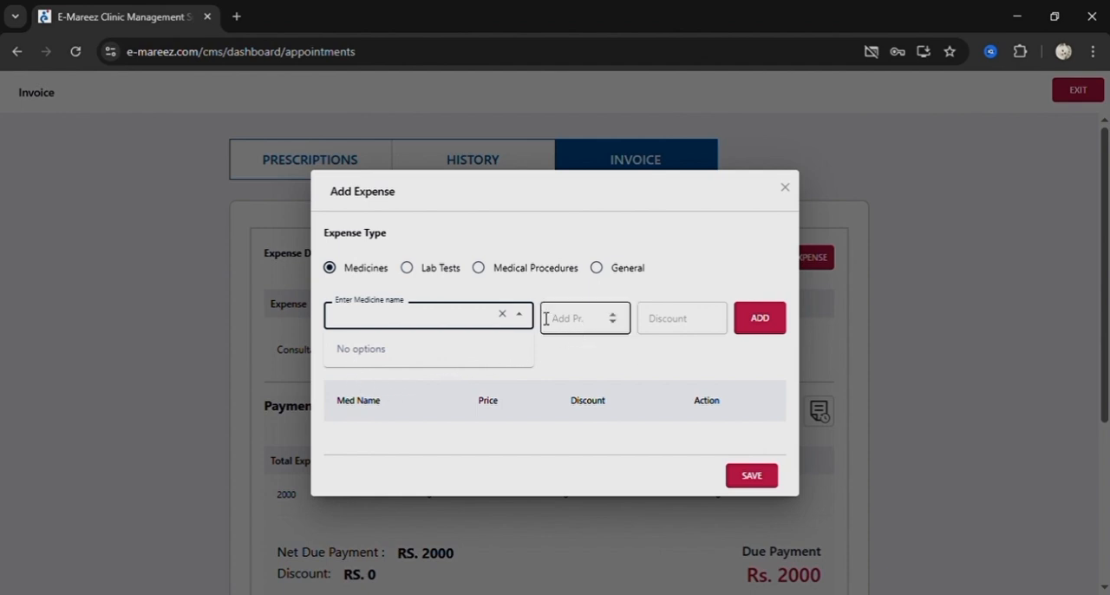
left_click(406, 269)
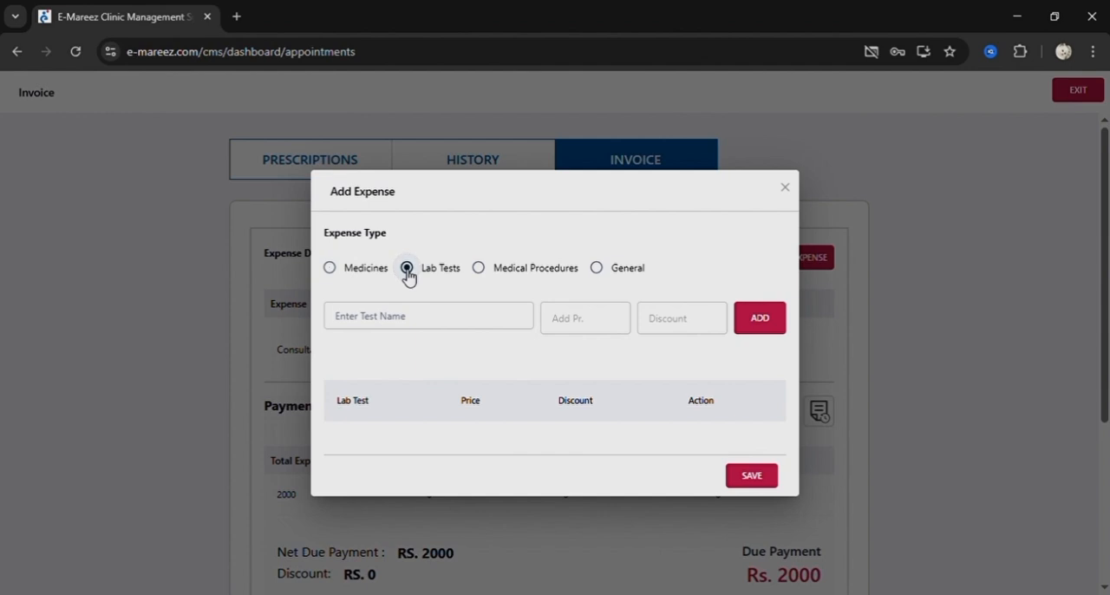
left_click(397, 318)
left_click(439, 292)
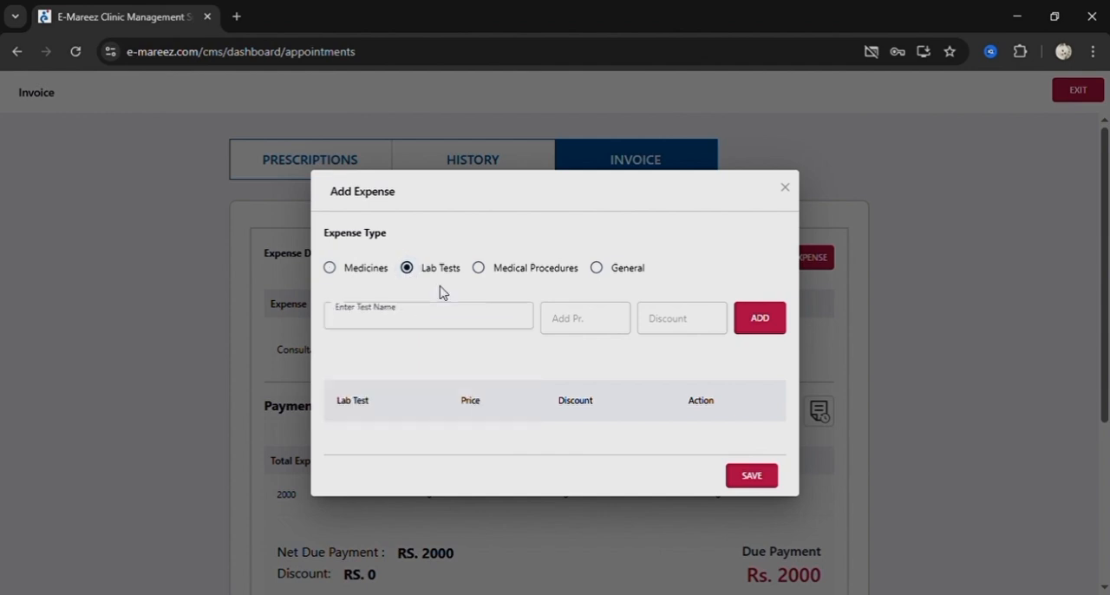
Look at the Medical Procedures and General expense types, and save the expense form without adding an entry.
left_click(480, 270)
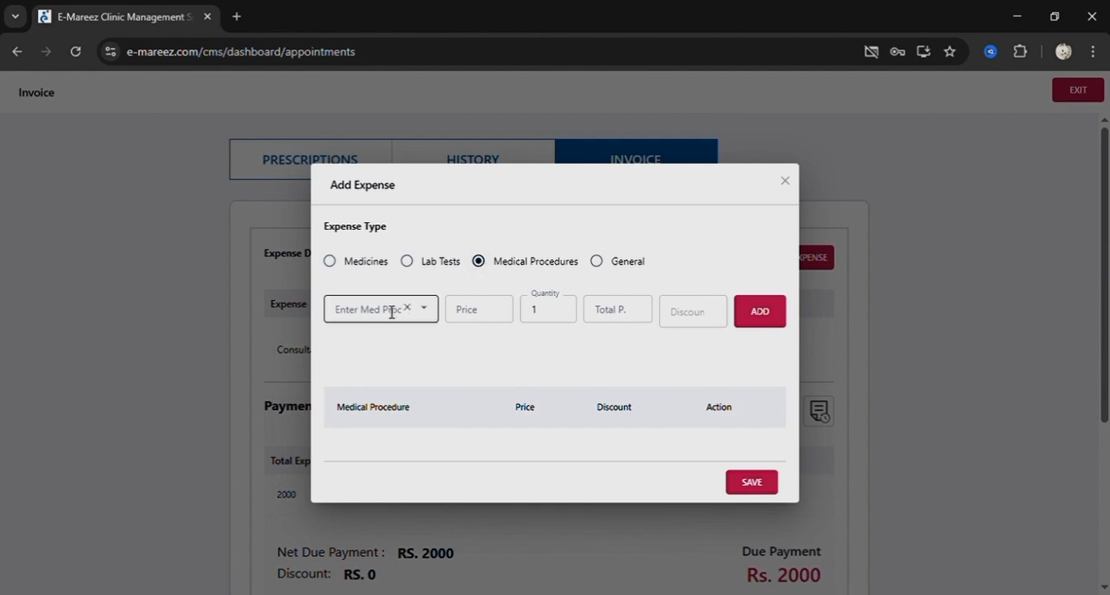
left_click(389, 310)
left_click(457, 281)
left_click(456, 276)
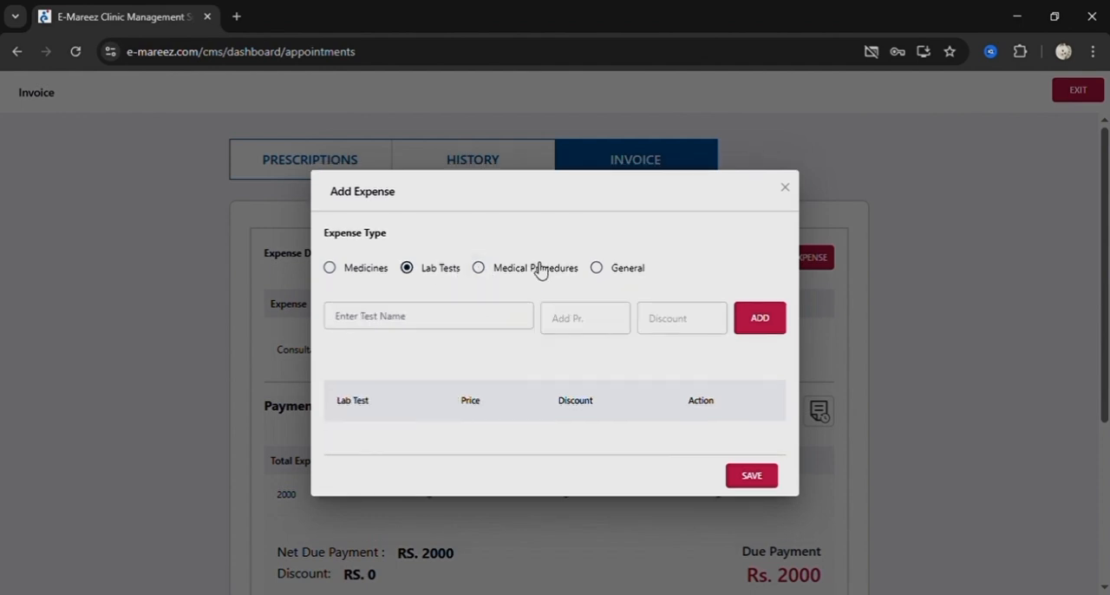
left_click(599, 271)
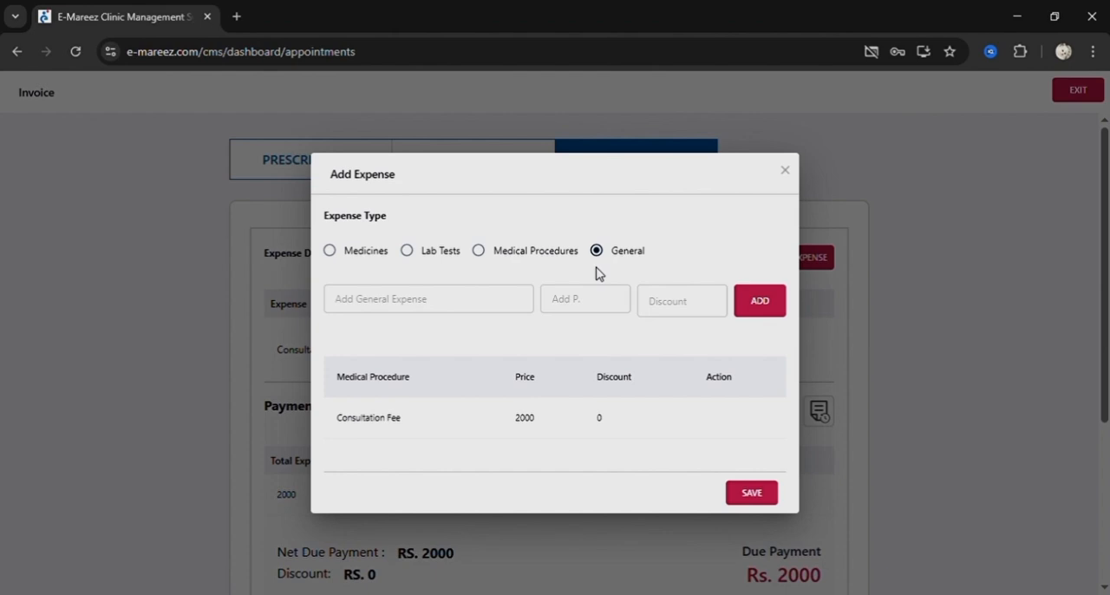
left_click(742, 491)
View the invoice's Payments & Receivables section and its discount form, and close the form without entering an amount.
scroll(520, 458, "down", 3)
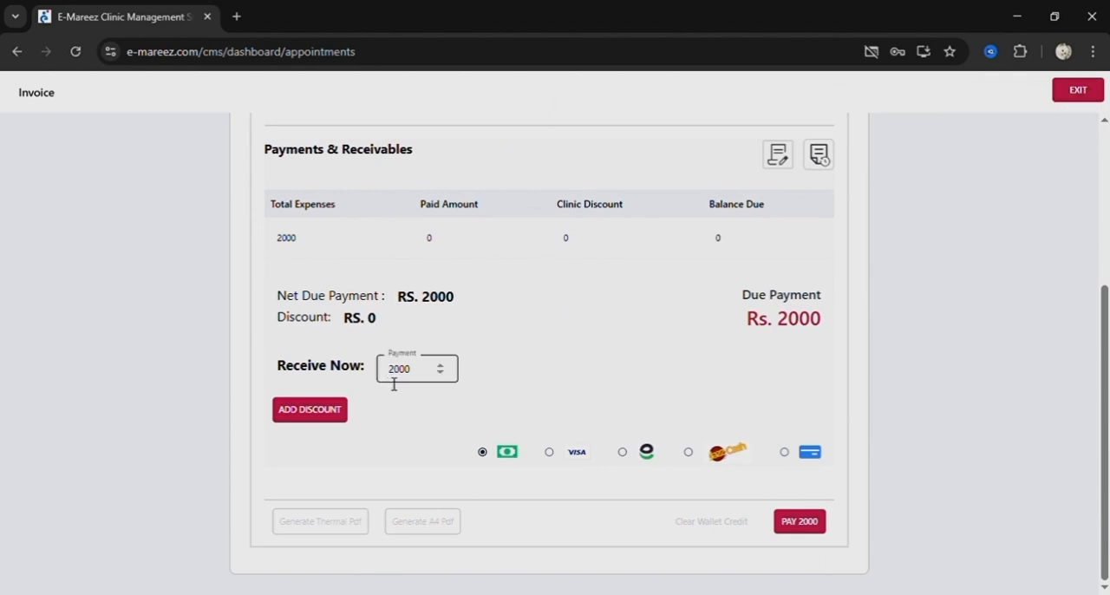
left_click(310, 414)
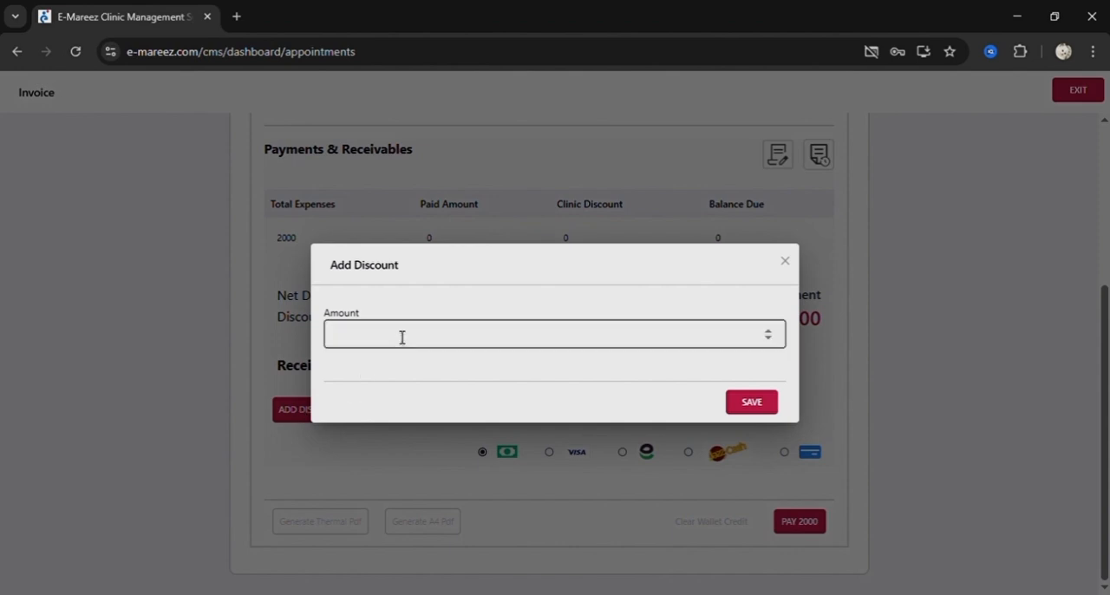
left_click(402, 337)
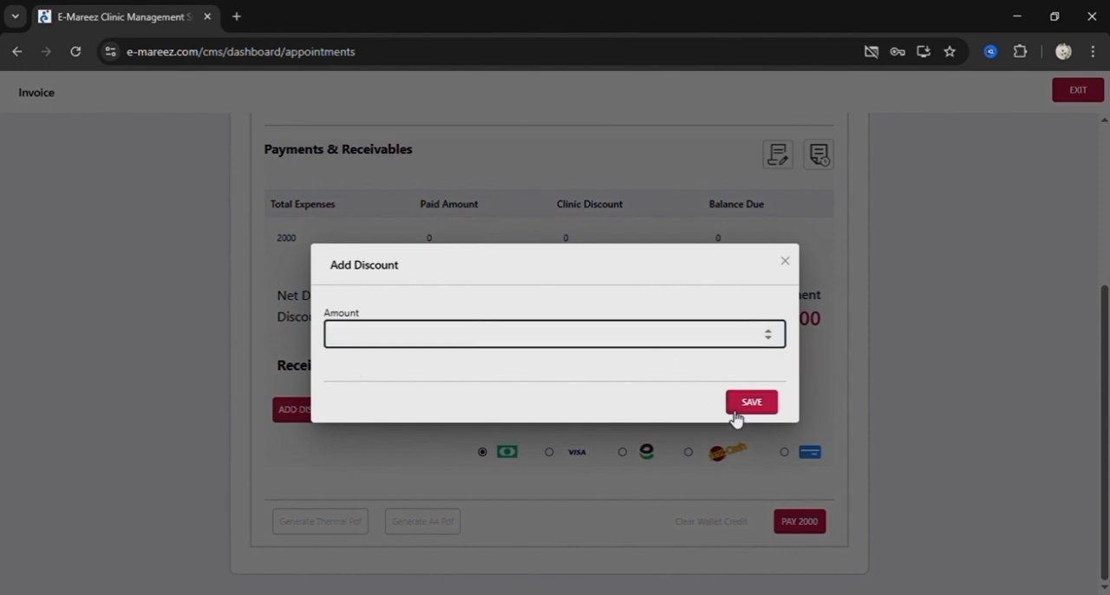
left_click(786, 260)
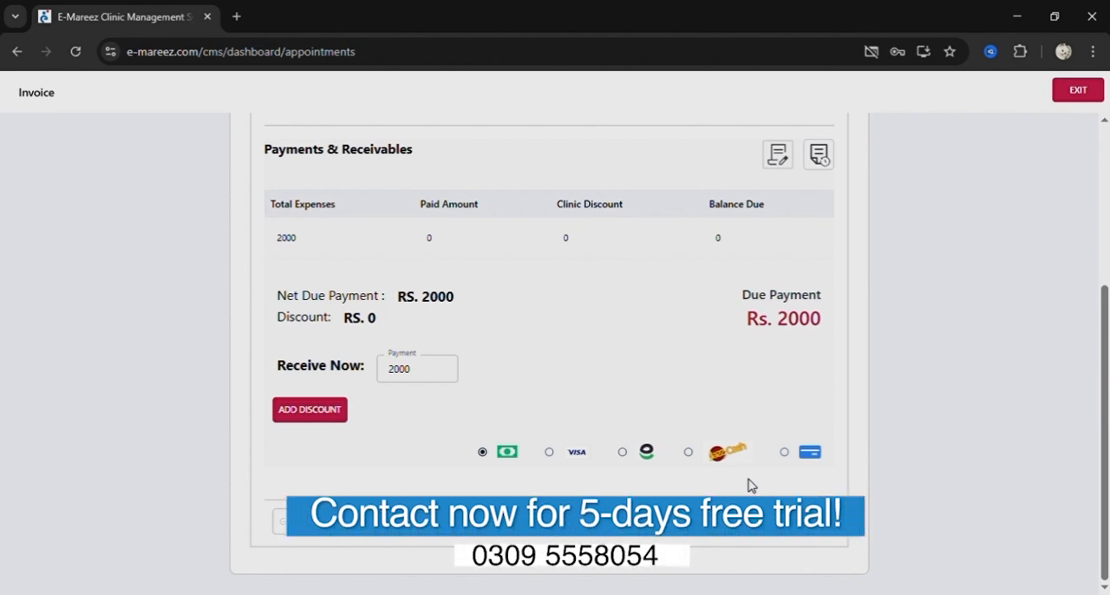
Record the cash payment of 2000 on the invoice and complete the appointment.
left_click(800, 529)
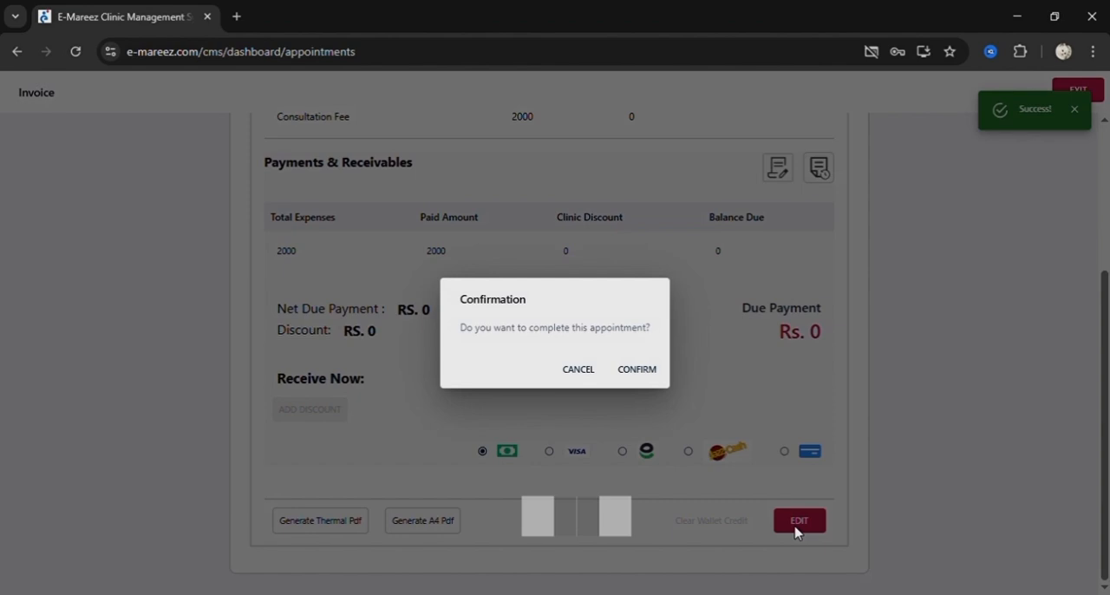
left_click(641, 373)
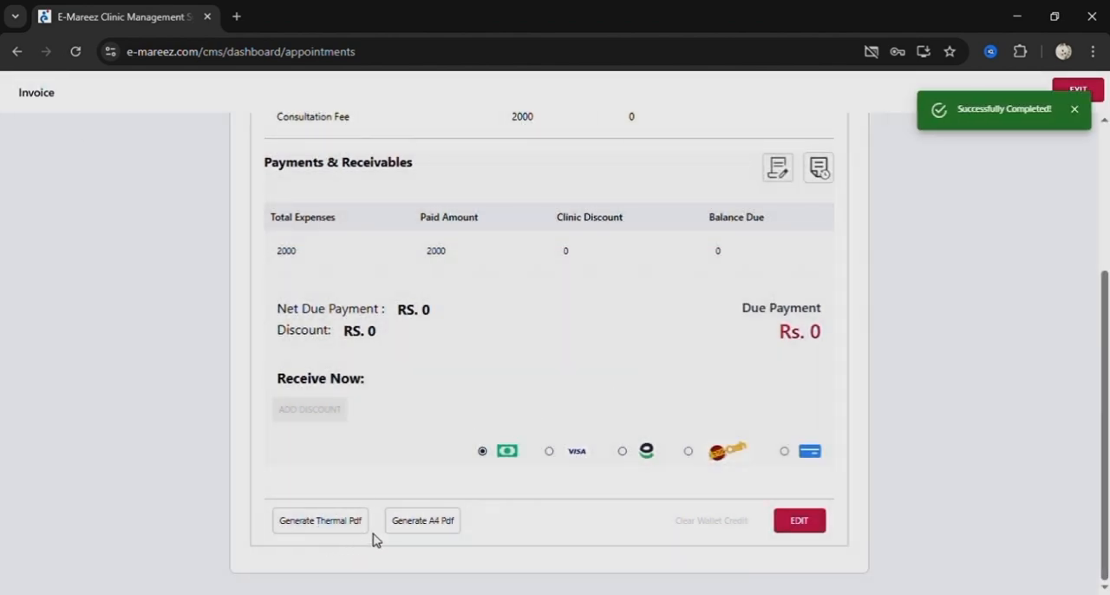
Generate the thermal PDF of the paid invoice, read through it, and close it.
left_click(323, 523)
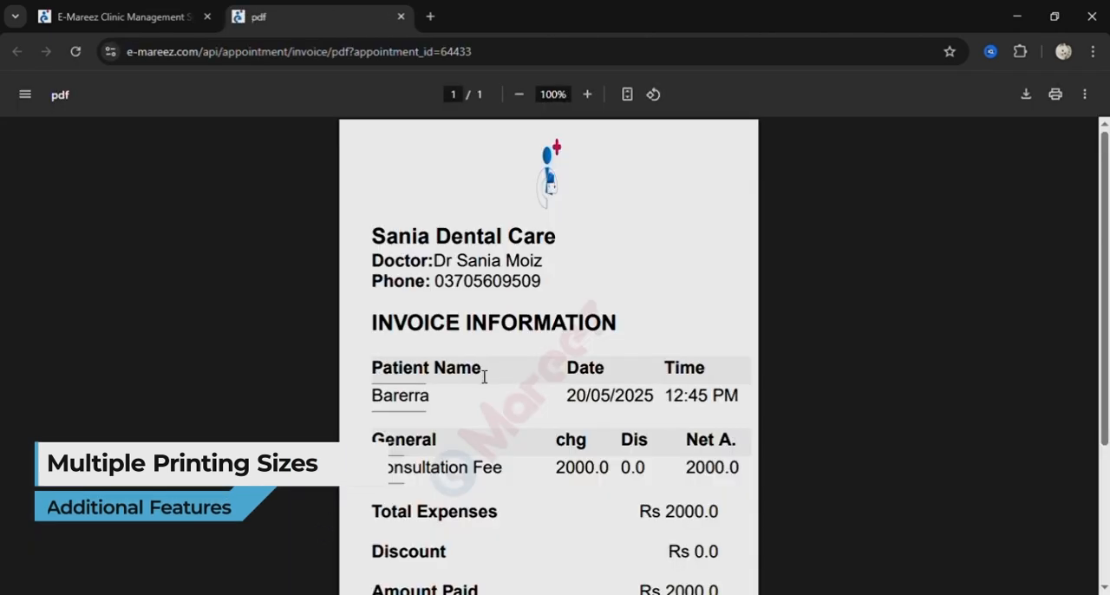
scroll(484, 376, "down", 1)
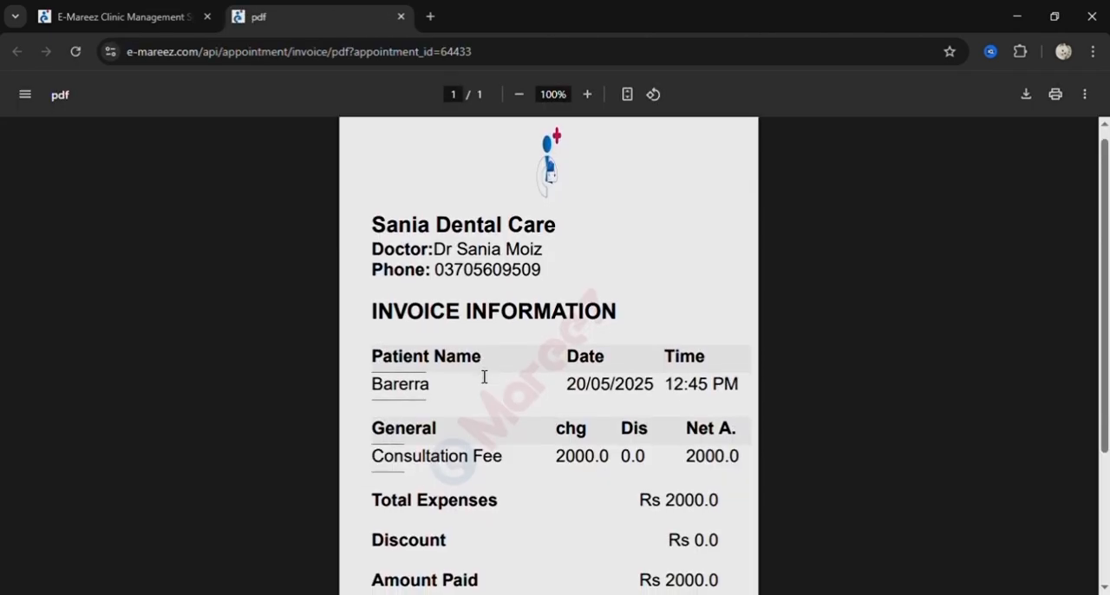
scroll(537, 305, "down", 3)
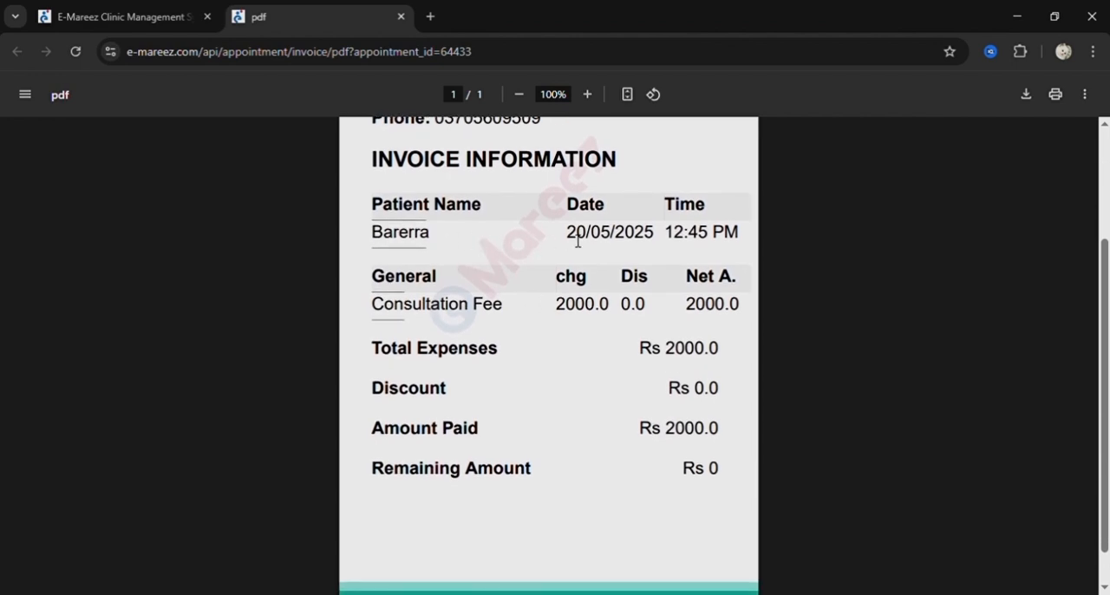
scroll(608, 372, "down", 1)
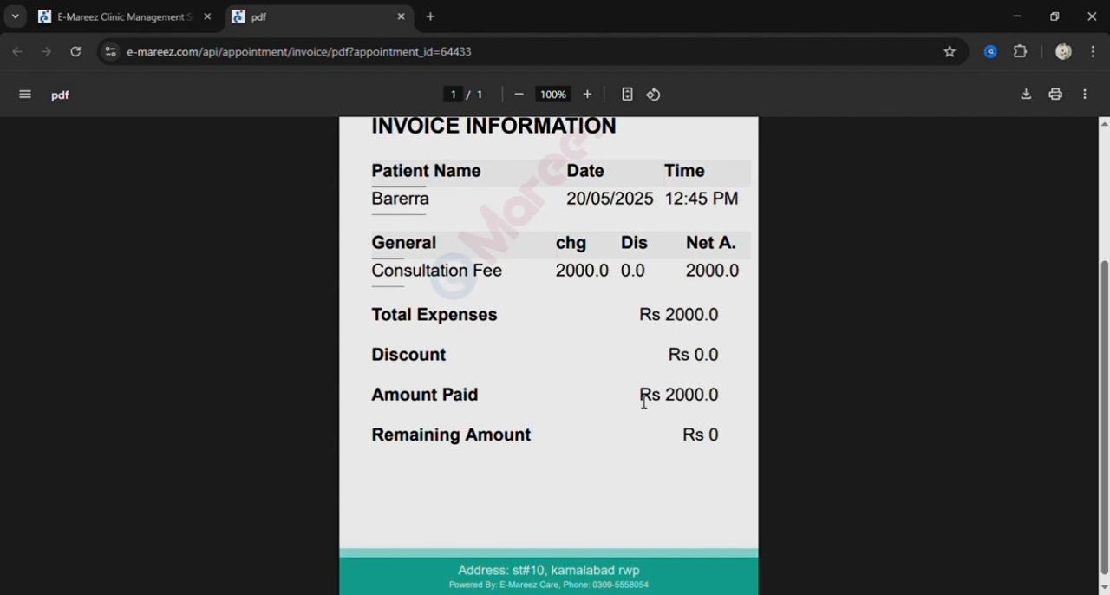
scroll(641, 402, "up", 3)
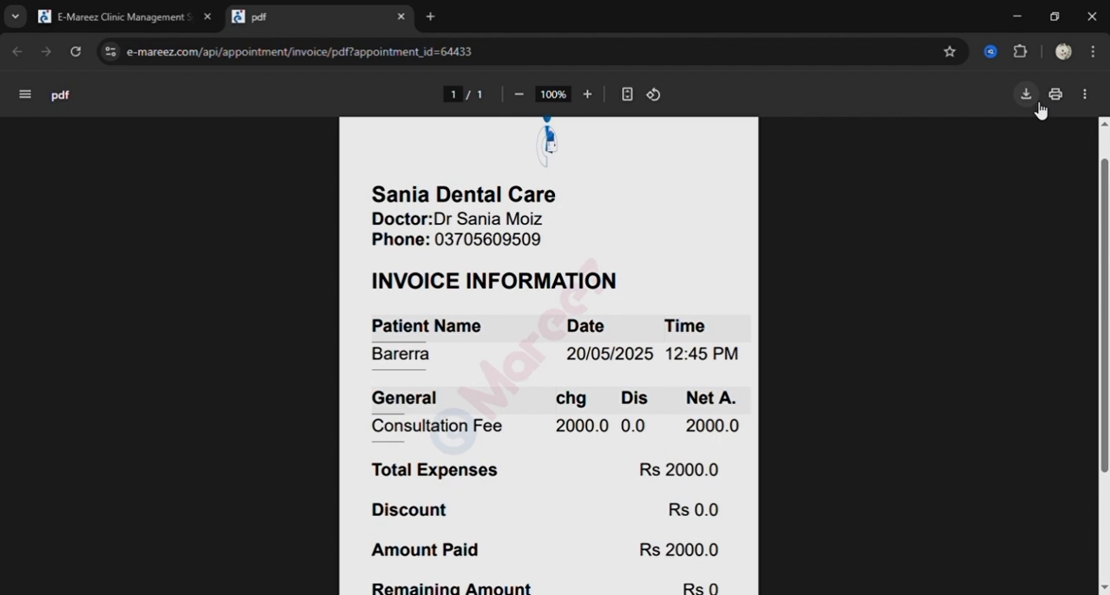
left_click(401, 16)
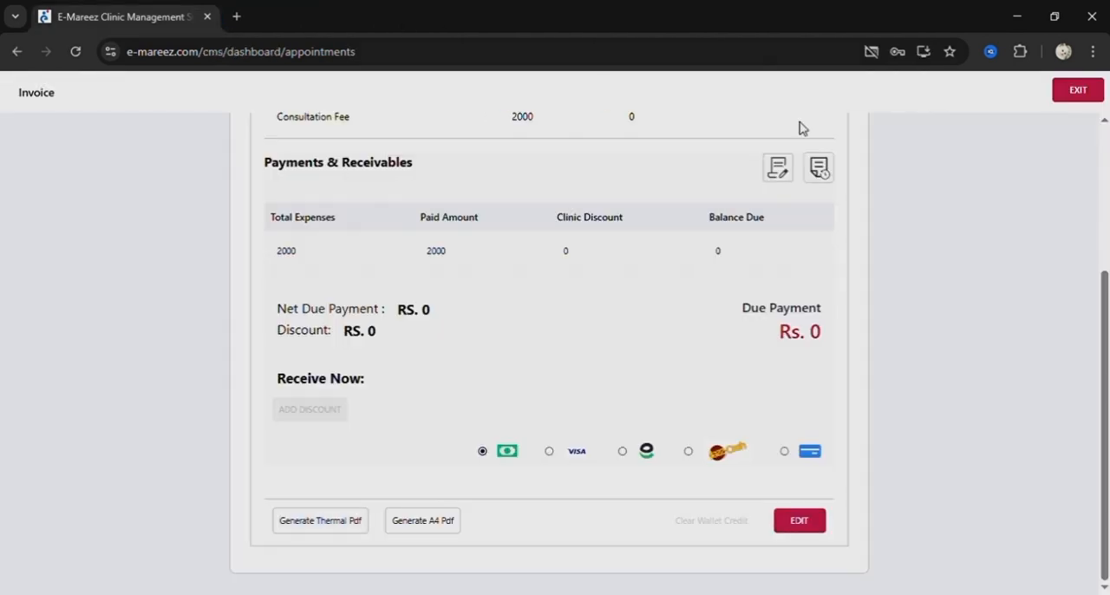
Exit the invoice and expand the details of the pending 11:15 AM appointment in the appointments list.
left_click(1086, 90)
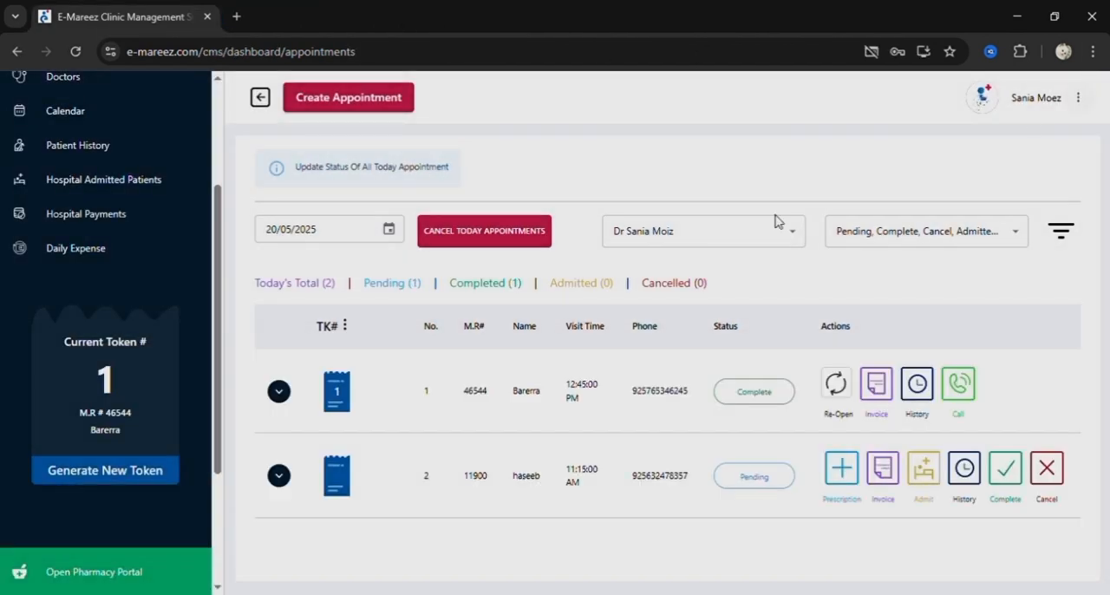
left_click(279, 480)
scroll(322, 558, "down", 2)
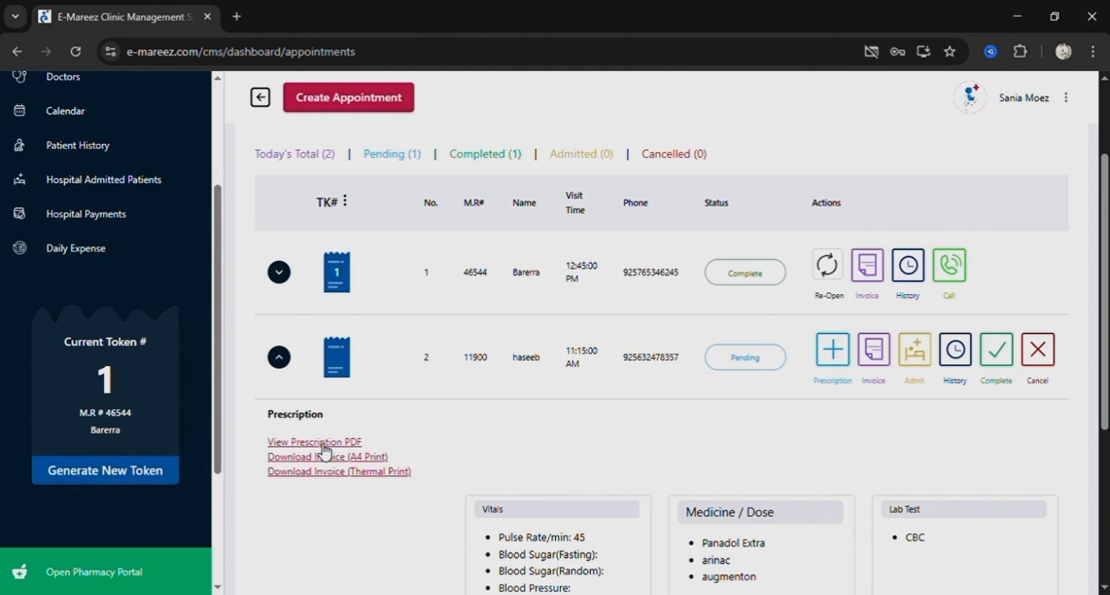
Open the pending appointment's prescription PDF, review its vitals, diagnosis, medicines, test and doctor notes, and close it.
left_click(323, 444)
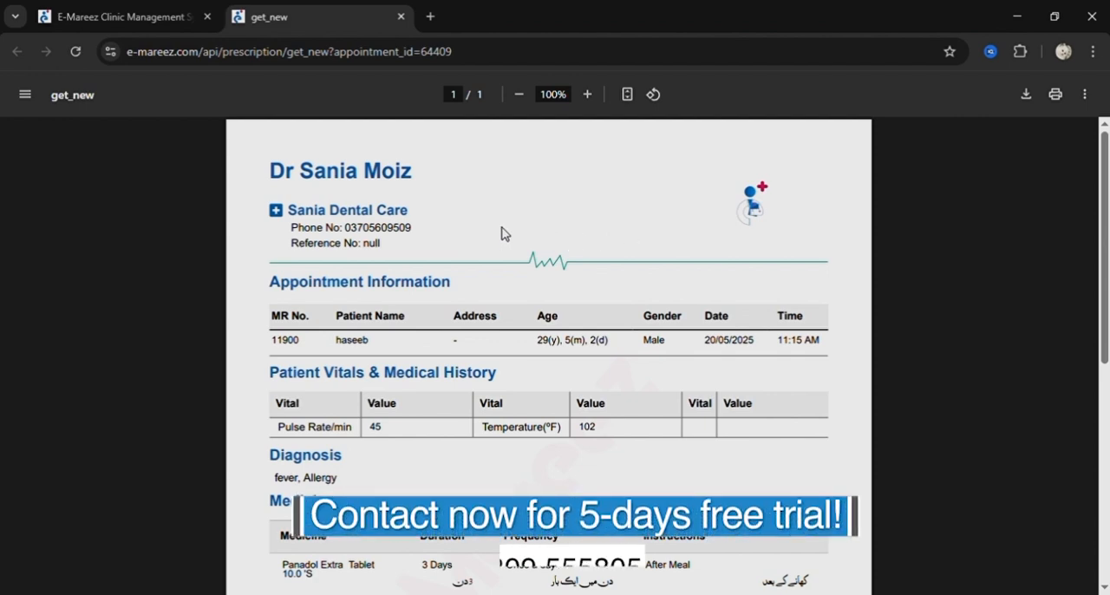
scroll(501, 234, "down", 3)
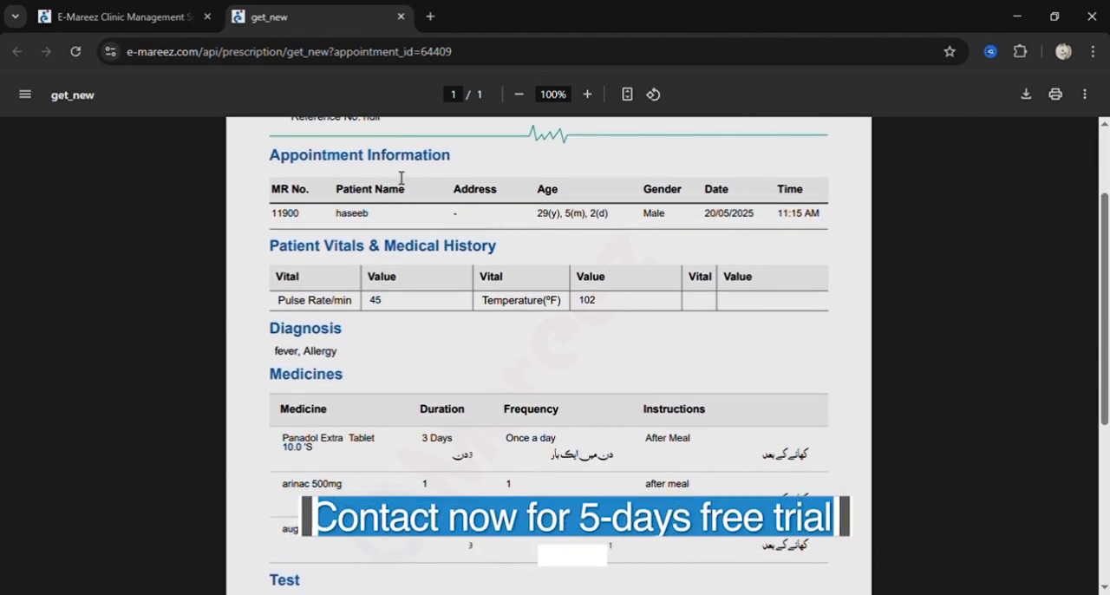
scroll(507, 226, "down", 1)
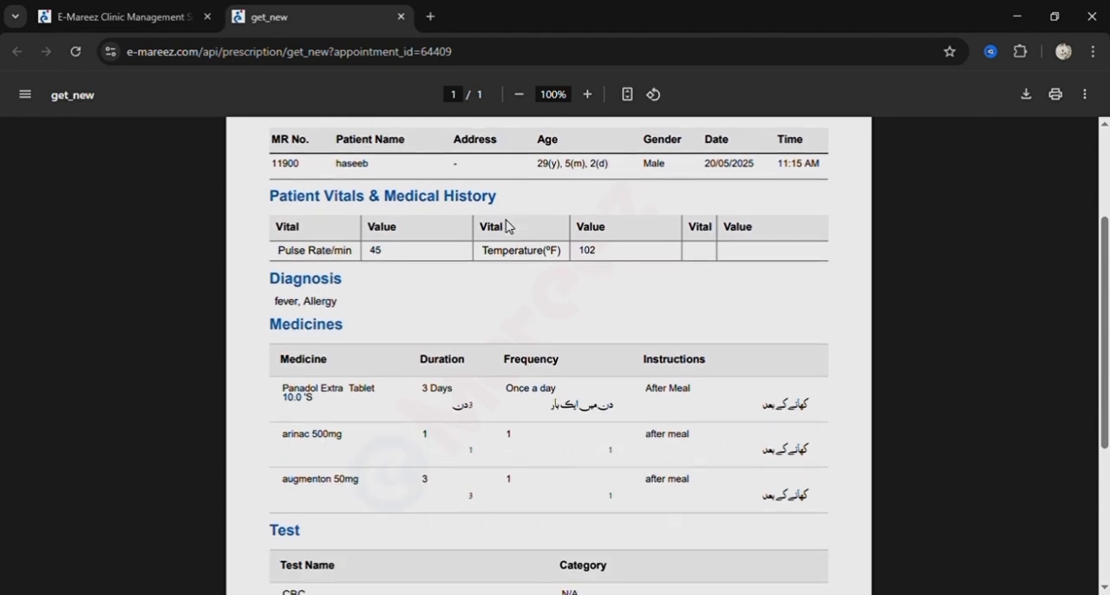
scroll(508, 226, "down", 1)
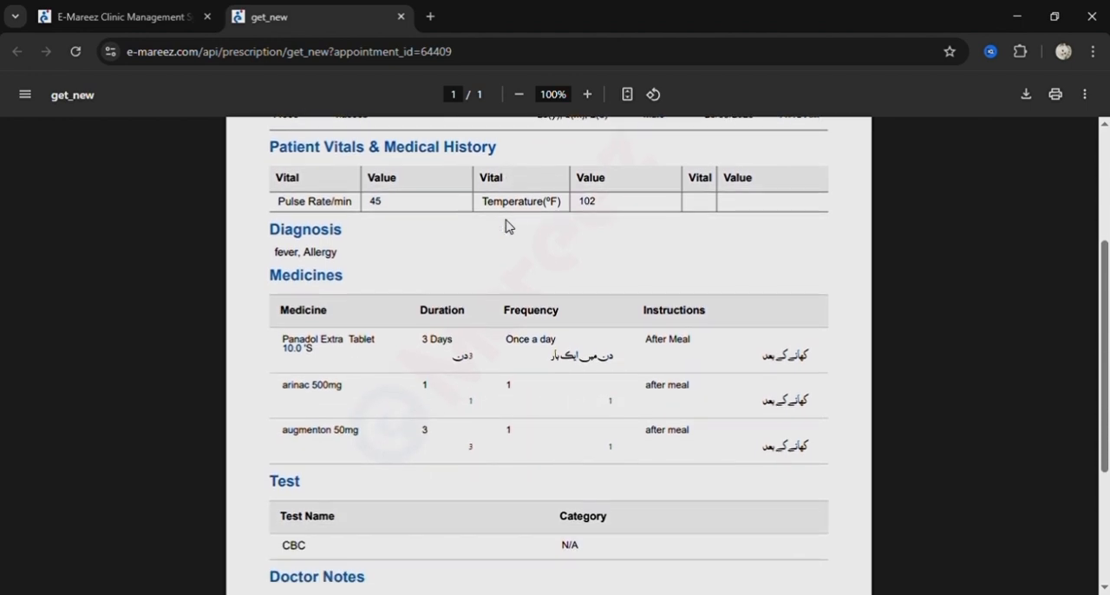
scroll(509, 226, "down", 1)
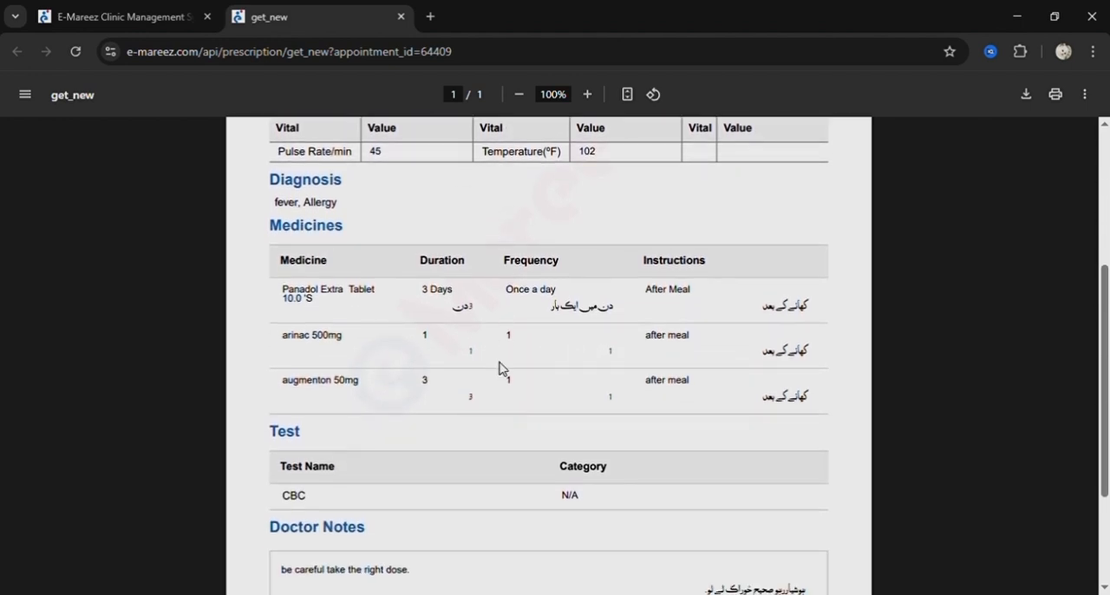
scroll(512, 408, "down", 2)
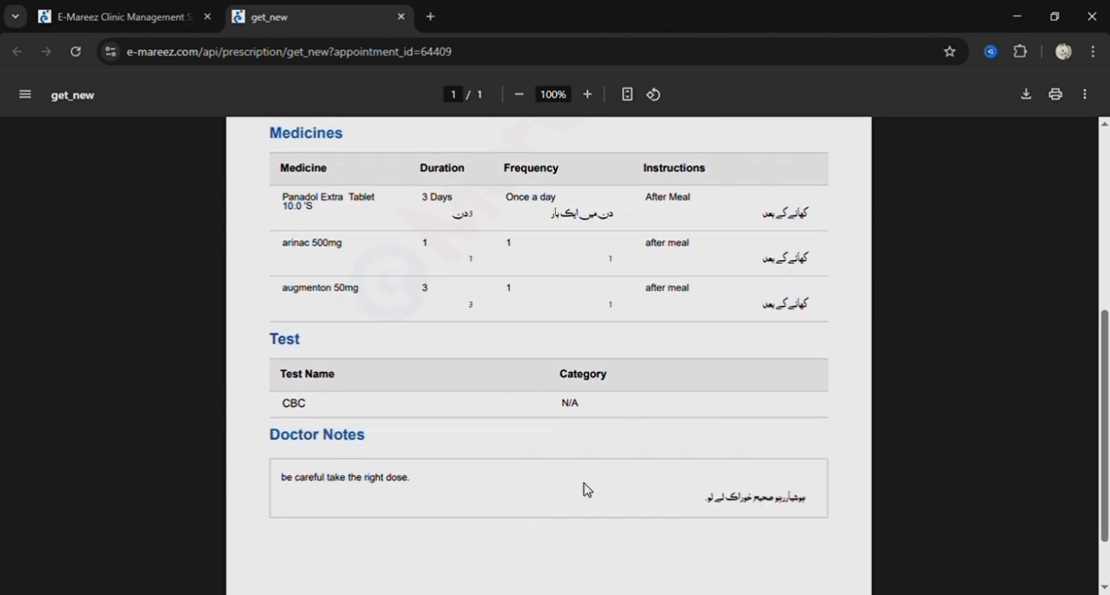
scroll(585, 488, "up", 1)
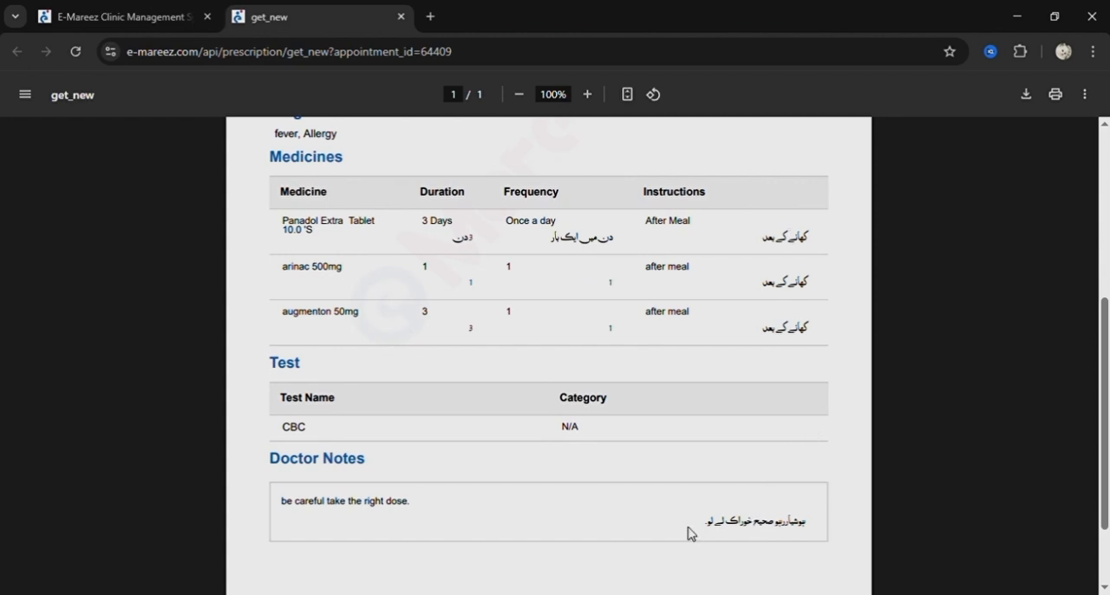
scroll(812, 494, "up", 2)
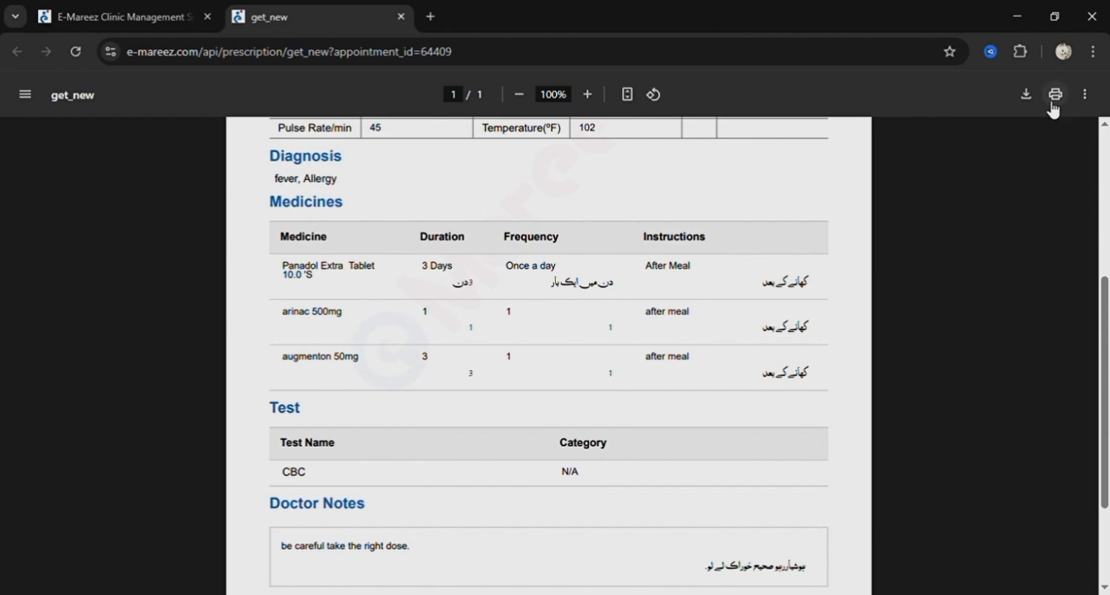
left_click(402, 17)
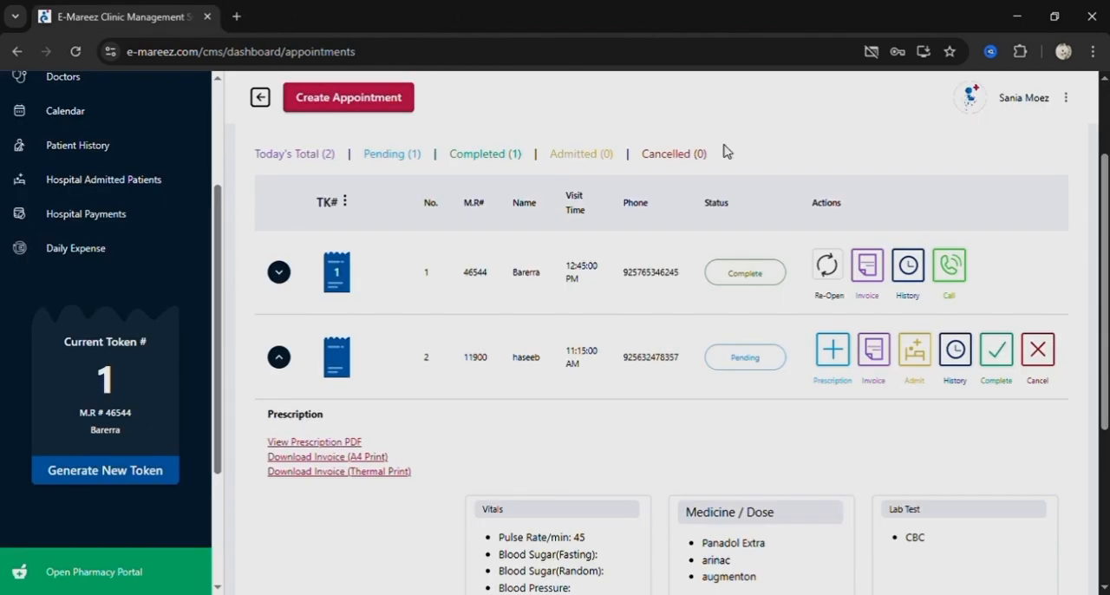
scroll(727, 150, "up", 1)
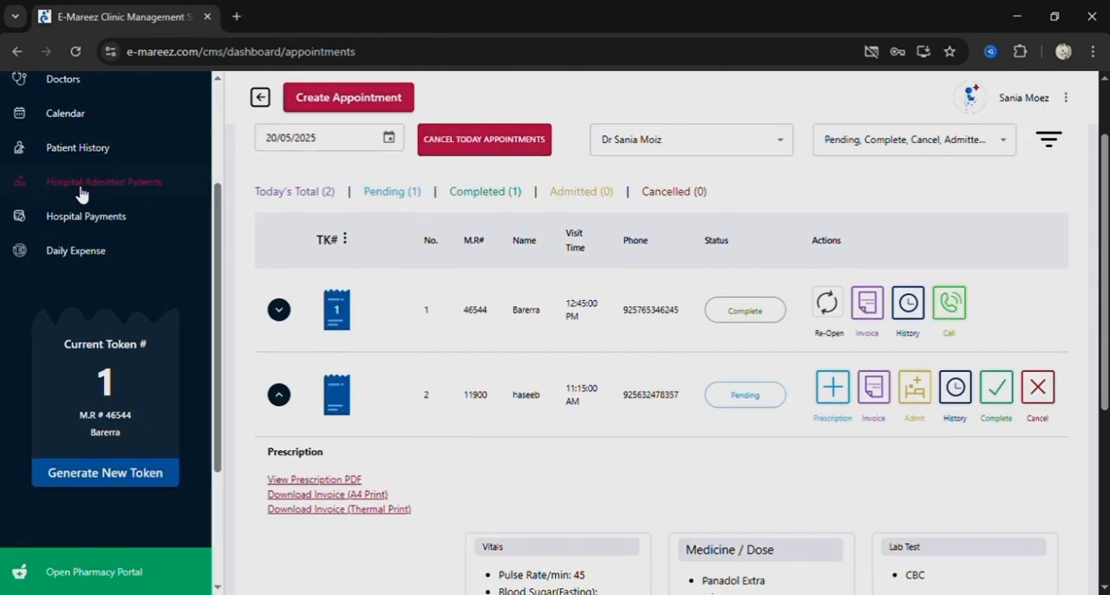
Open the patient history list, view the appointment rescheduling form for the second patient, and close it without entering anything.
scroll(79, 194, "up", 1)
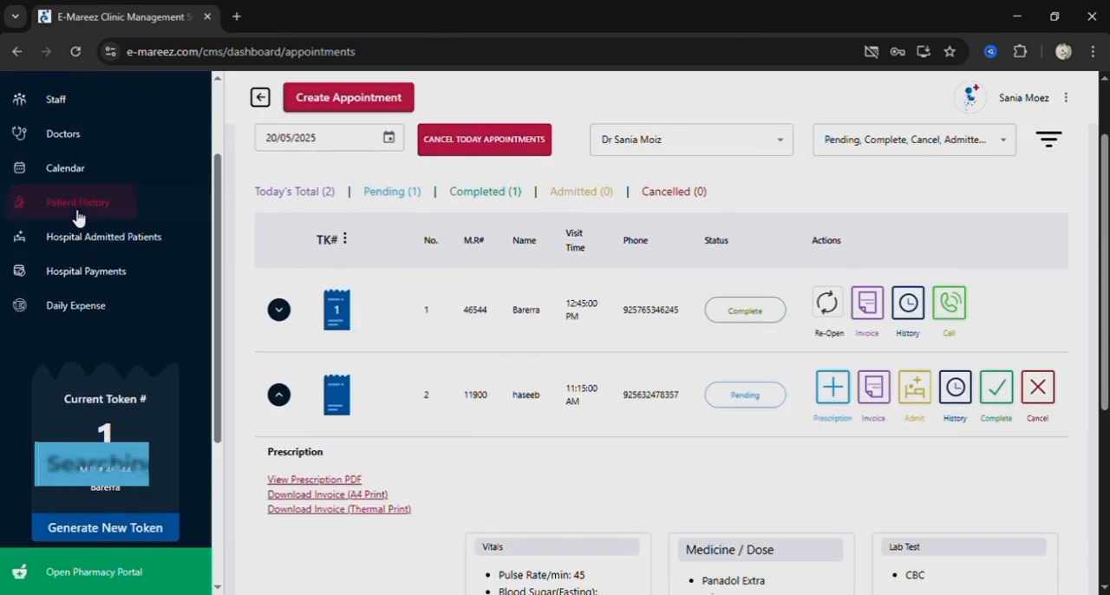
left_click(76, 212)
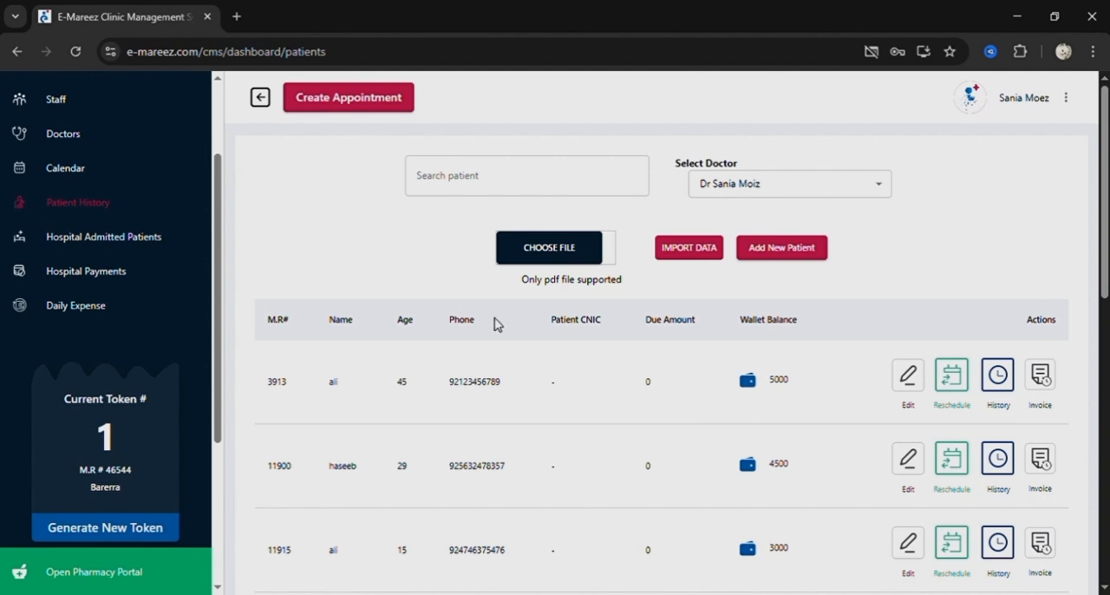
scroll(548, 383, "down", 1)
scroll(548, 384, "up", 1)
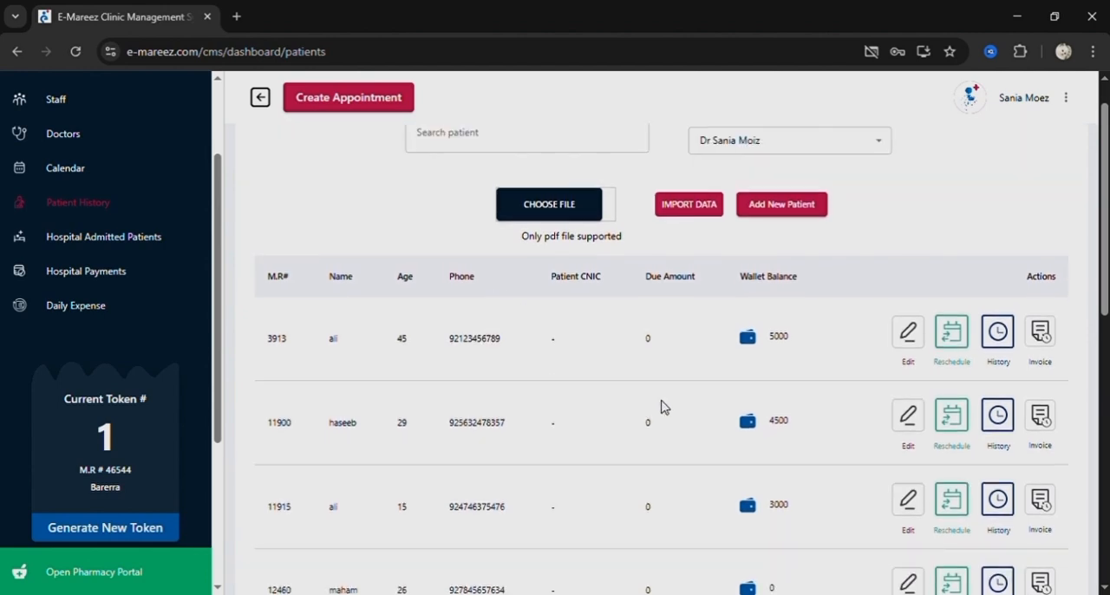
left_click(960, 430)
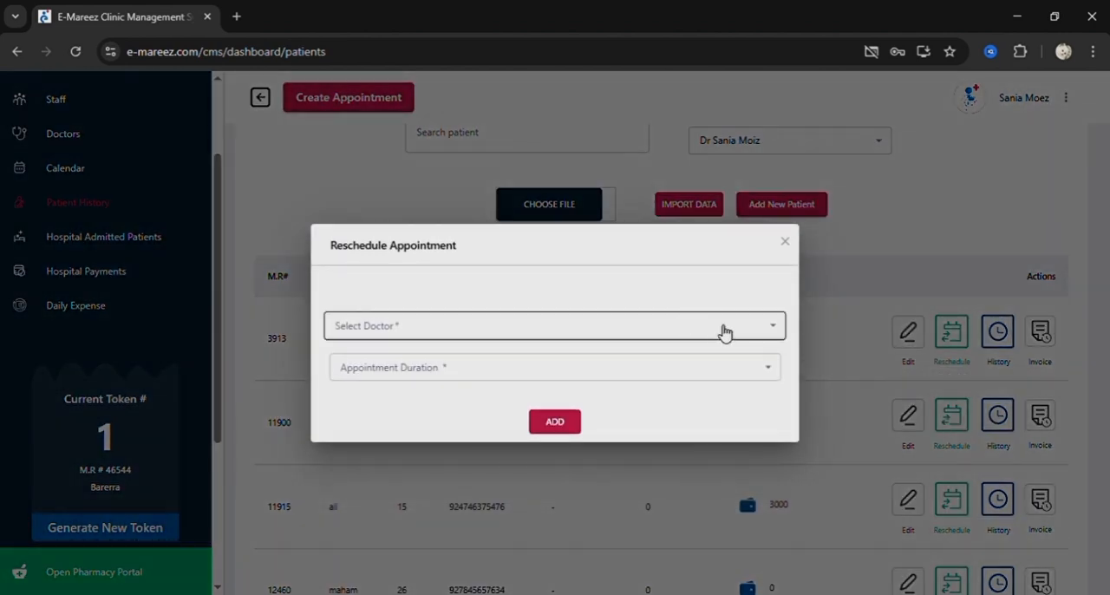
left_click(786, 243)
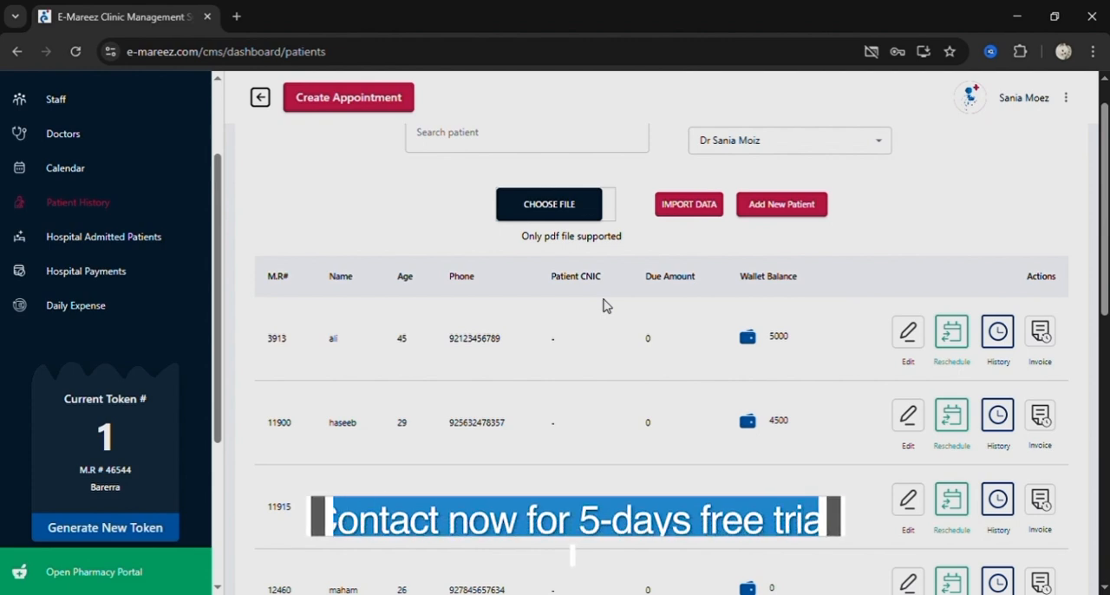
View the second patient's history with all appointments shown, expand the 2024-12-18 appointment's prescription details, and exit.
left_click(993, 416)
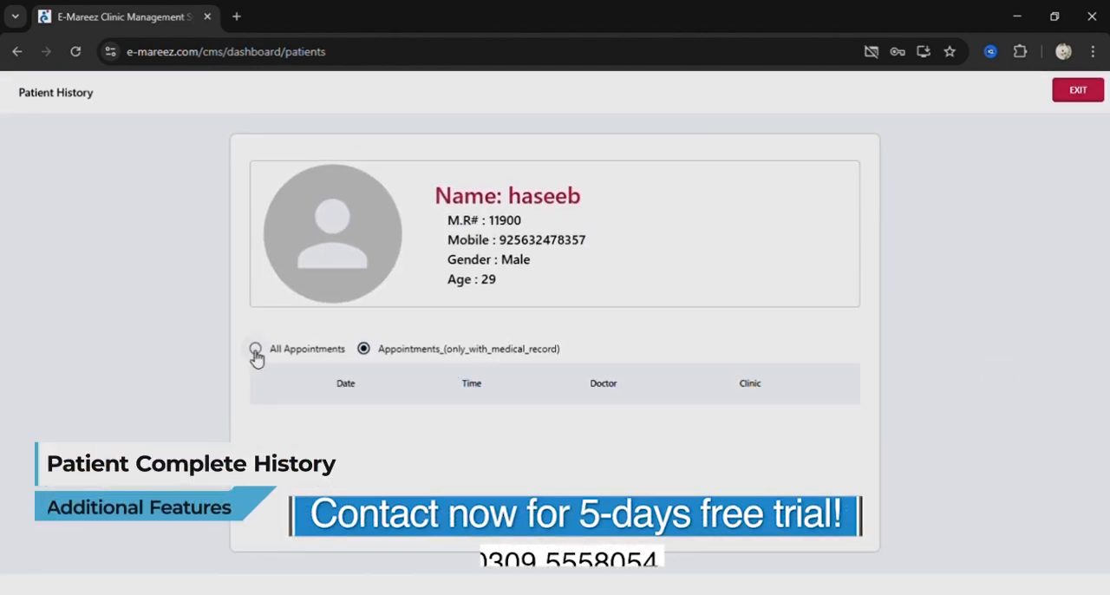
left_click(255, 350)
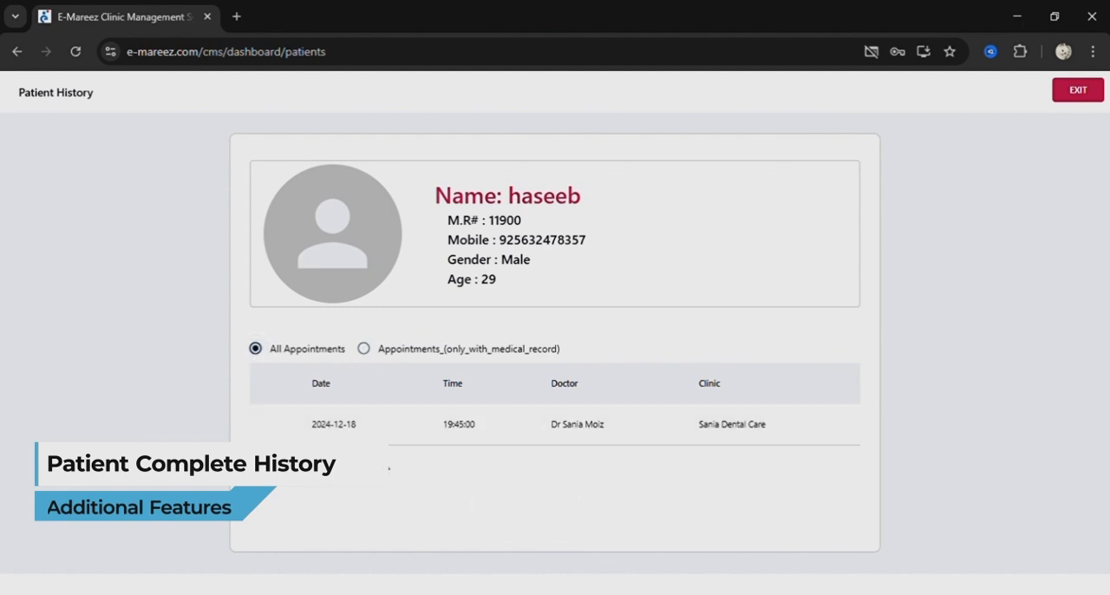
left_click(367, 434)
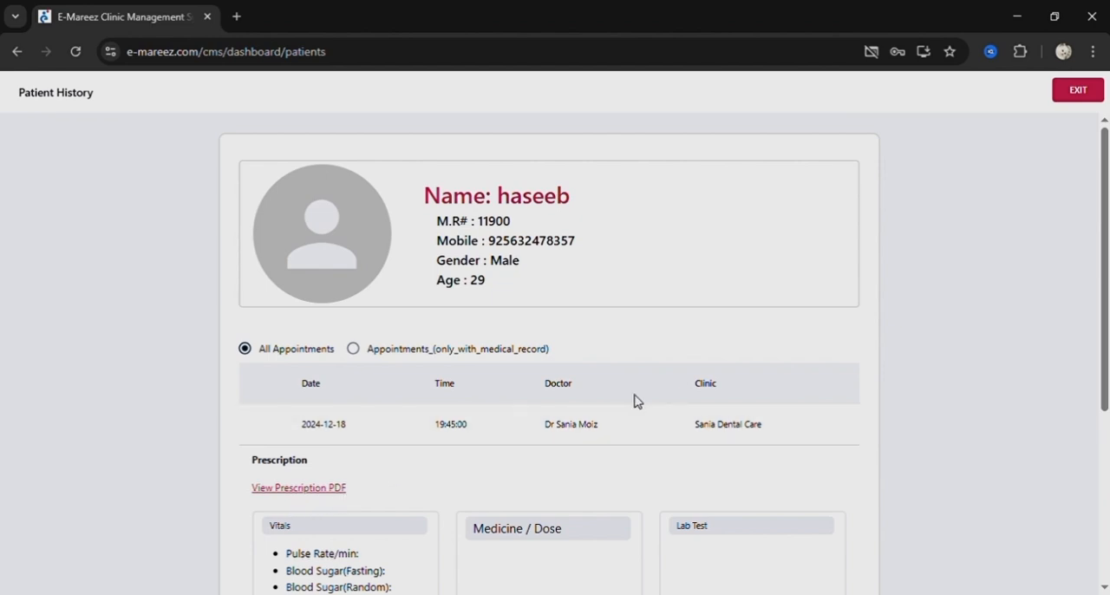
left_click(1078, 90)
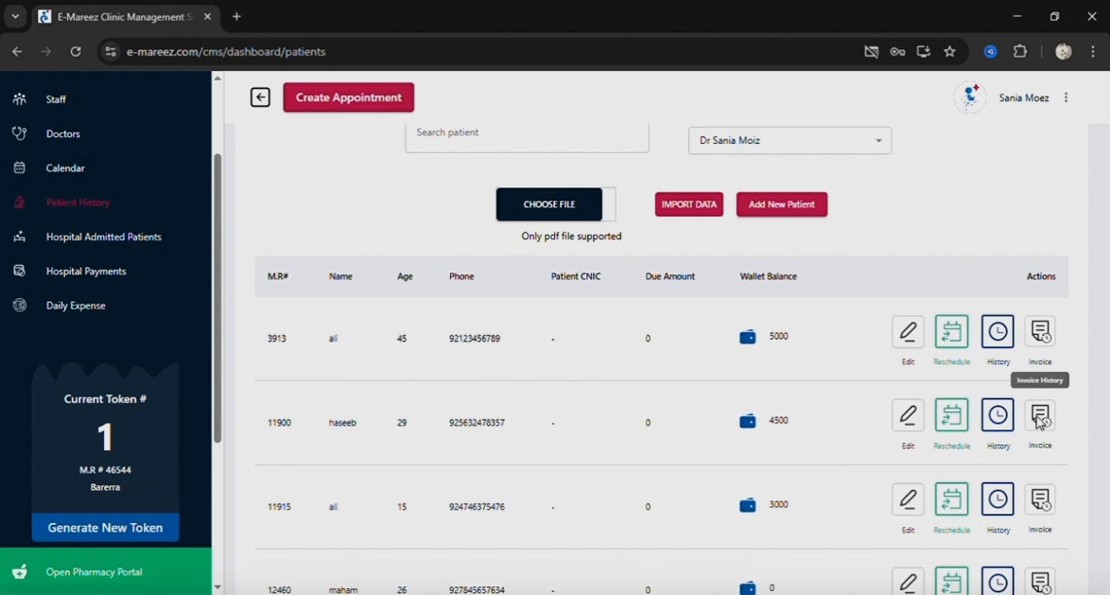
Review the second patient's invoice summary and editable patient details, closing each without making changes.
left_click(1041, 420)
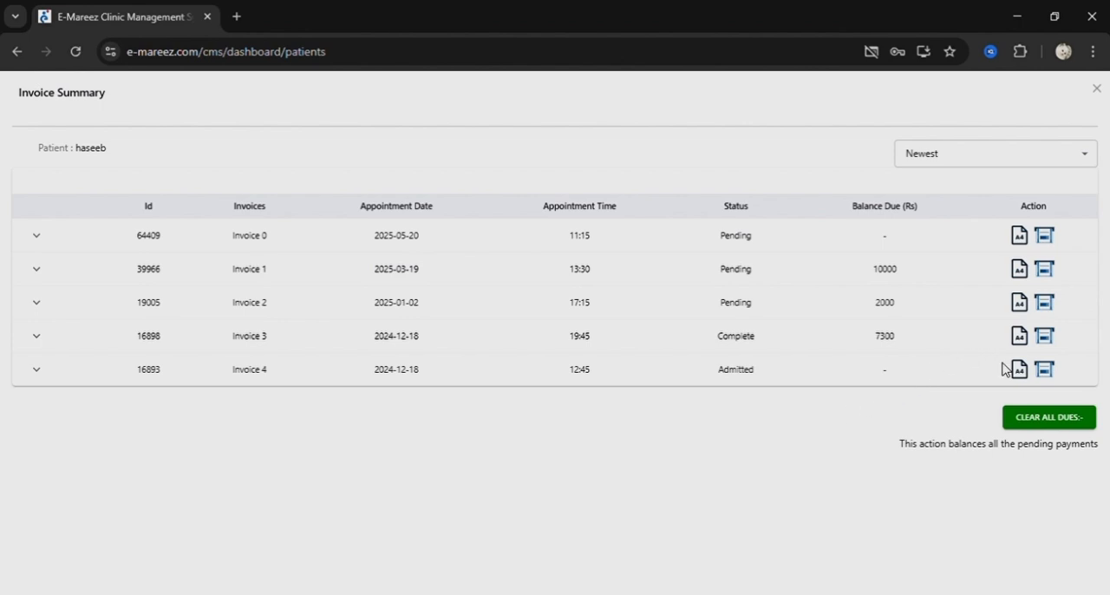
left_click(1096, 88)
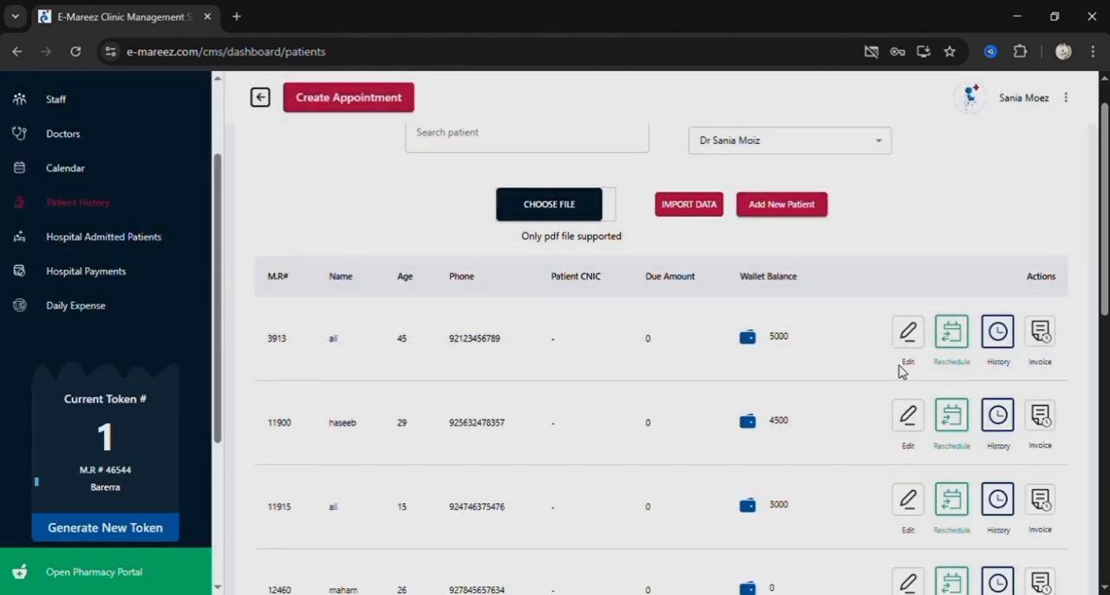
scroll(627, 321, "down", 2)
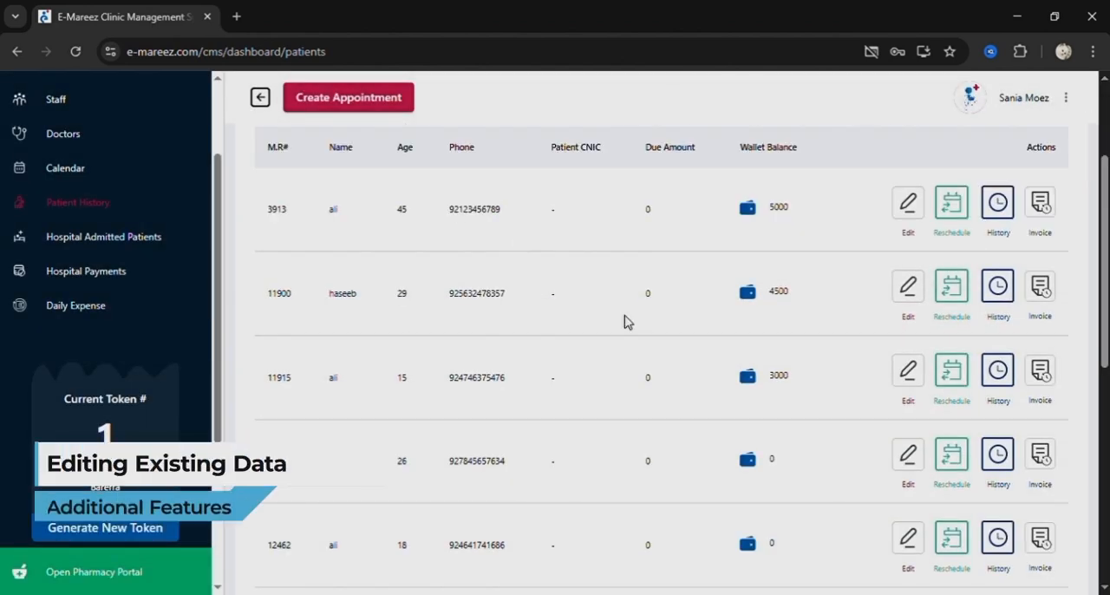
left_click(908, 287)
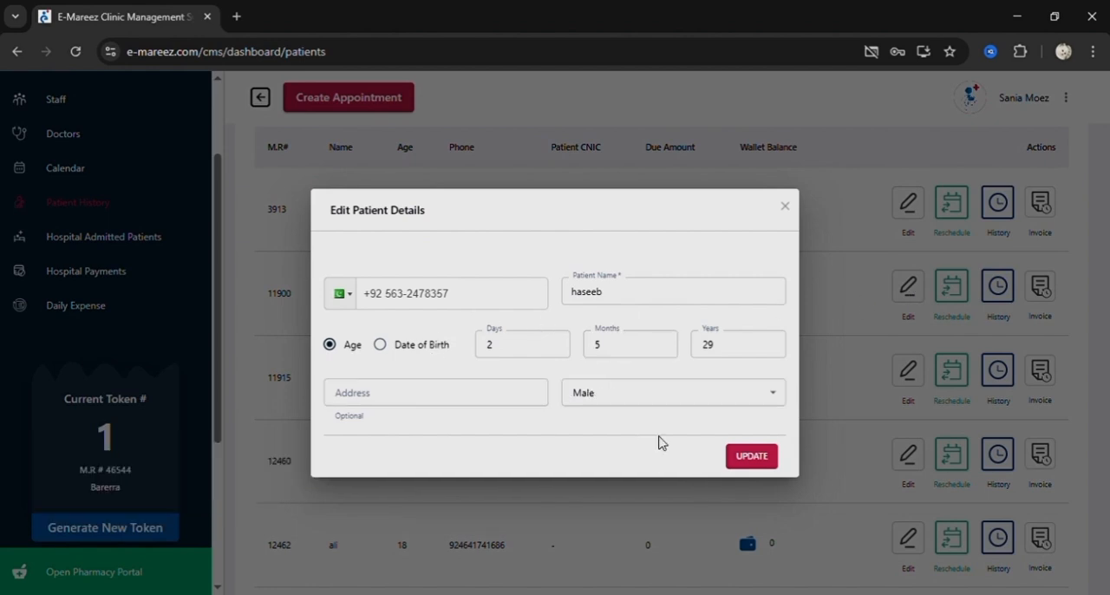
left_click(788, 207)
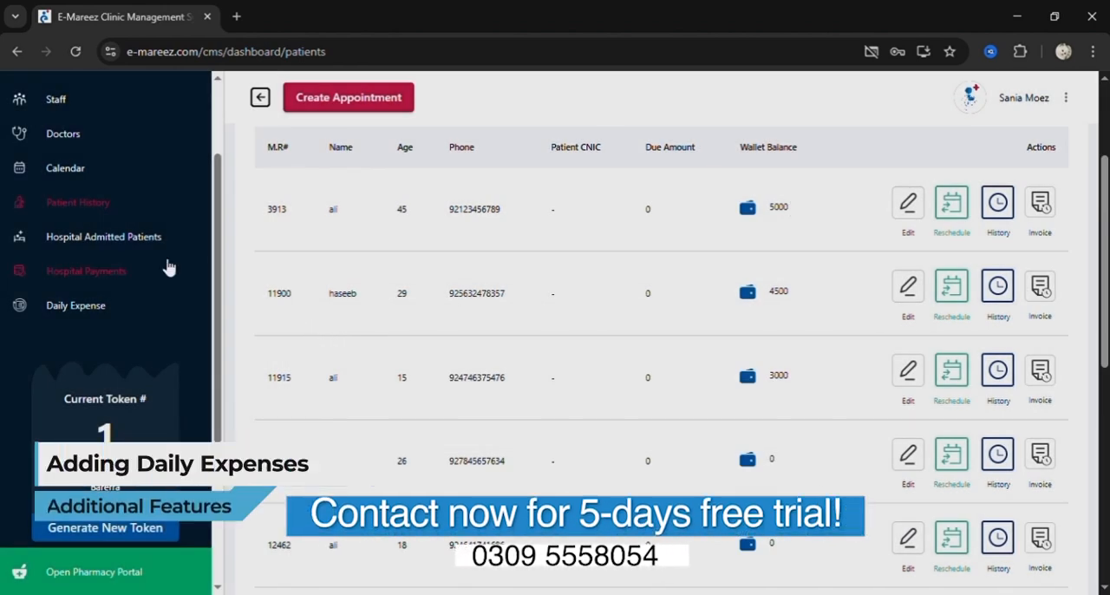
Open the daily expense categories and view the form for adding a category, closing it without adding one.
left_click(78, 314)
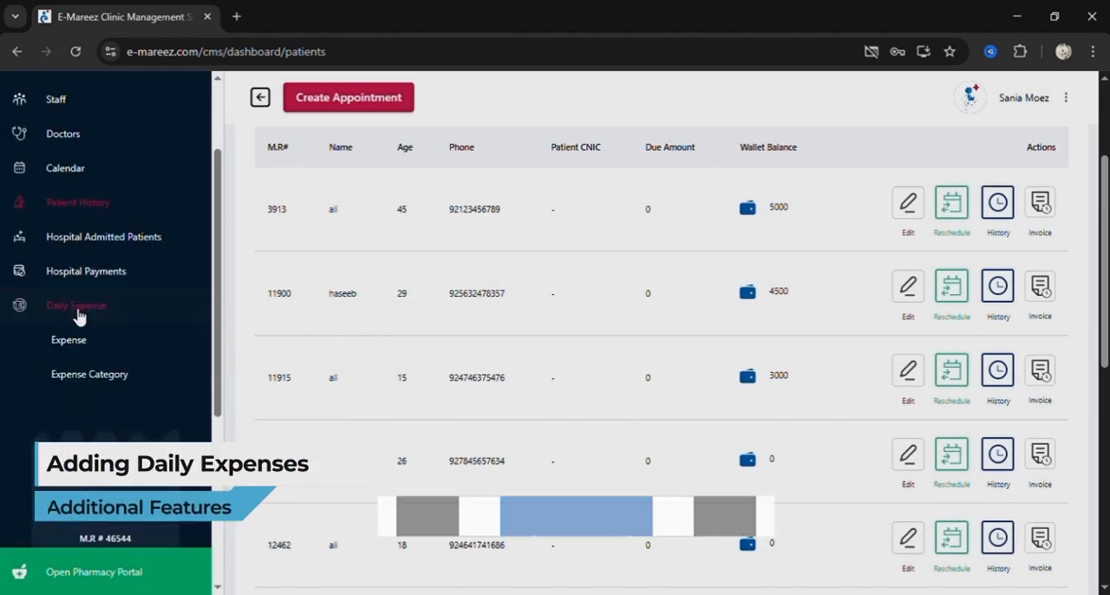
left_click(89, 391)
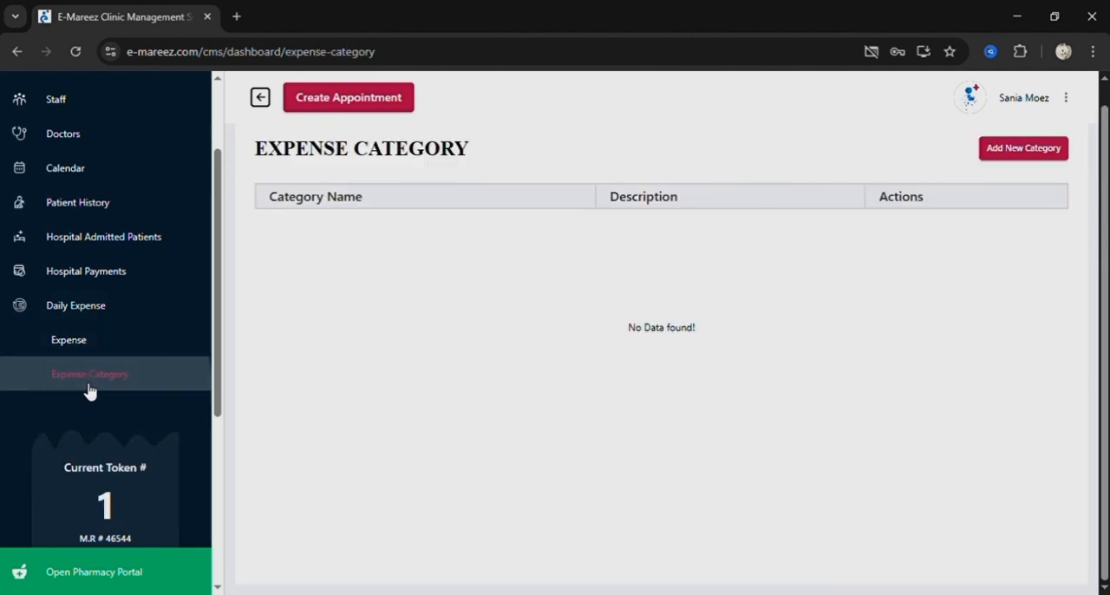
left_click(1031, 155)
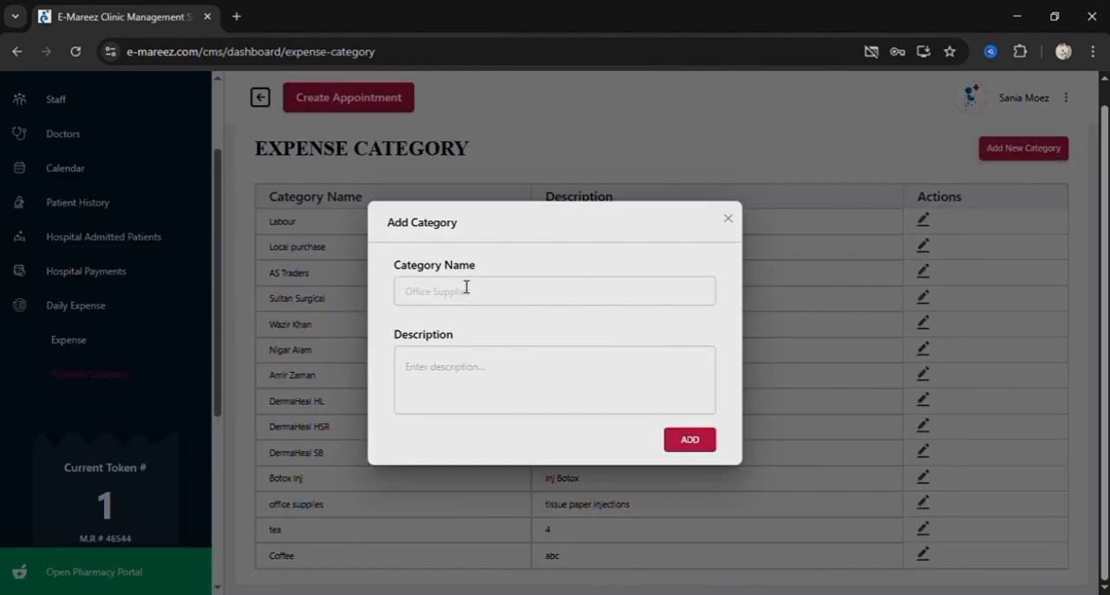
left_click(728, 220)
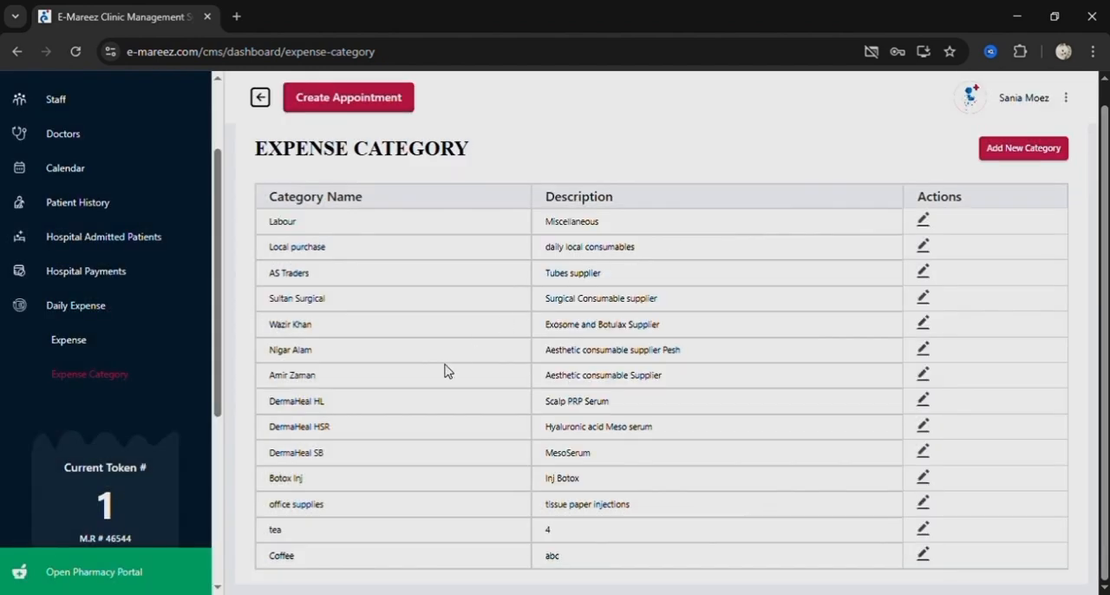
Open the daily expense records, view the form for adding an expense with its category options, and close it unfilled.
left_click(80, 352)
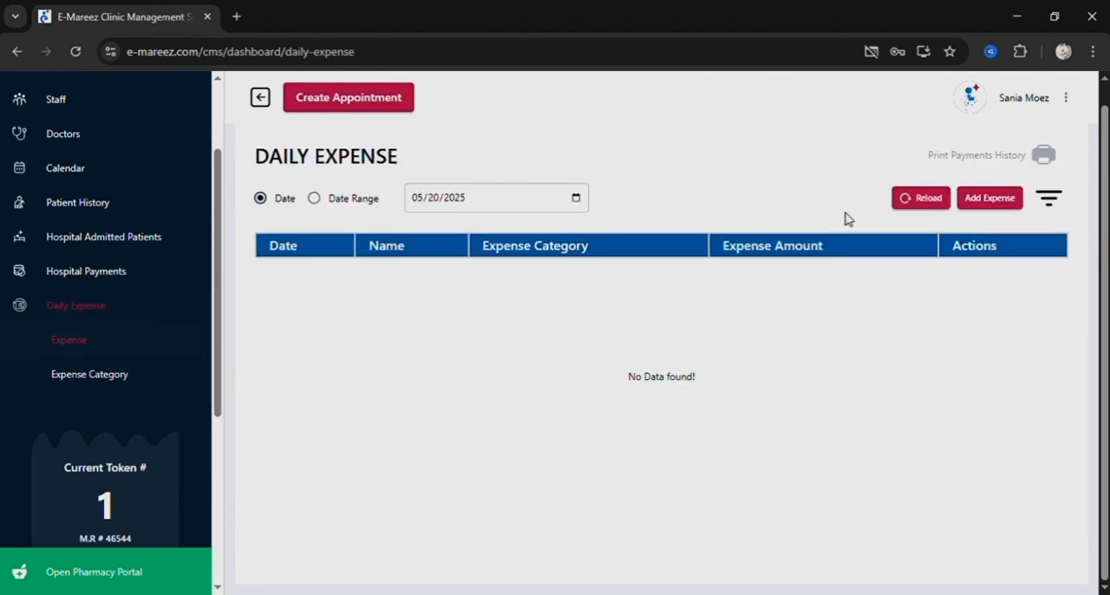
left_click(990, 198)
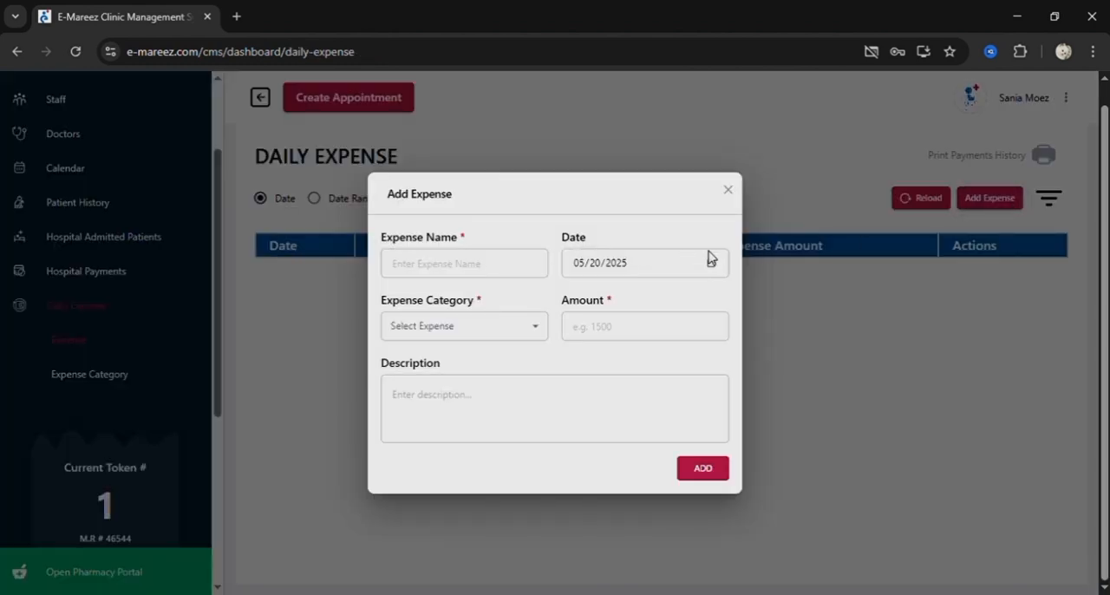
left_click(482, 340)
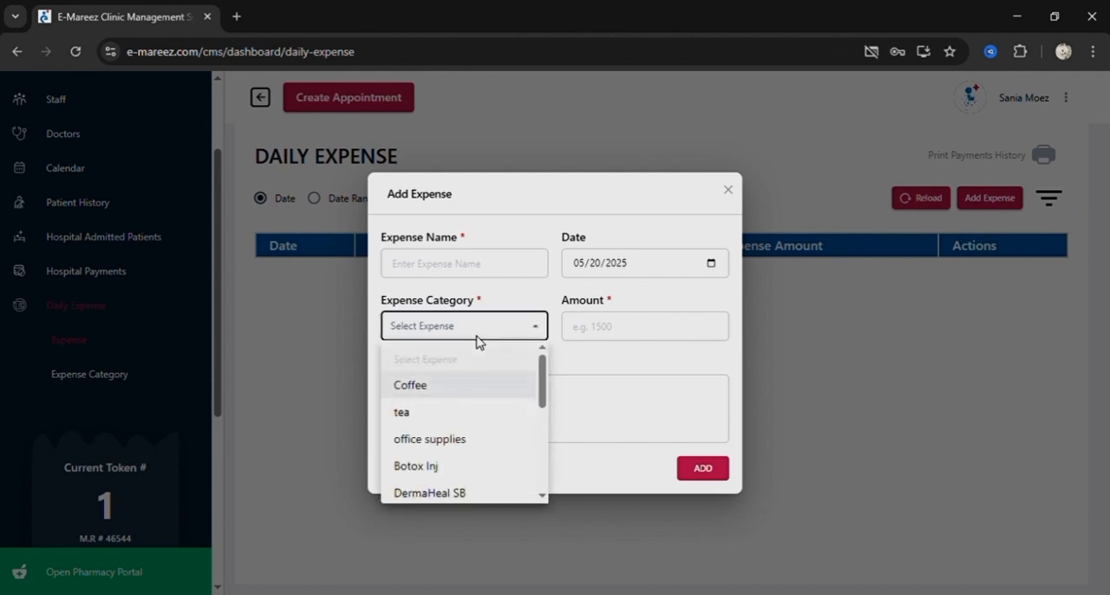
left_click(559, 358)
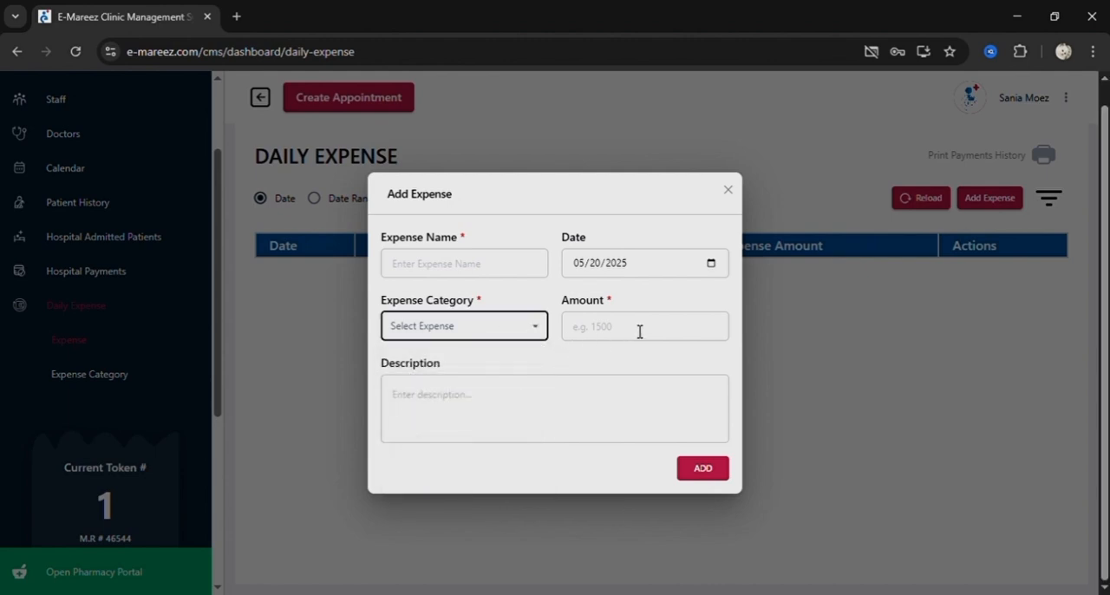
left_click(728, 189)
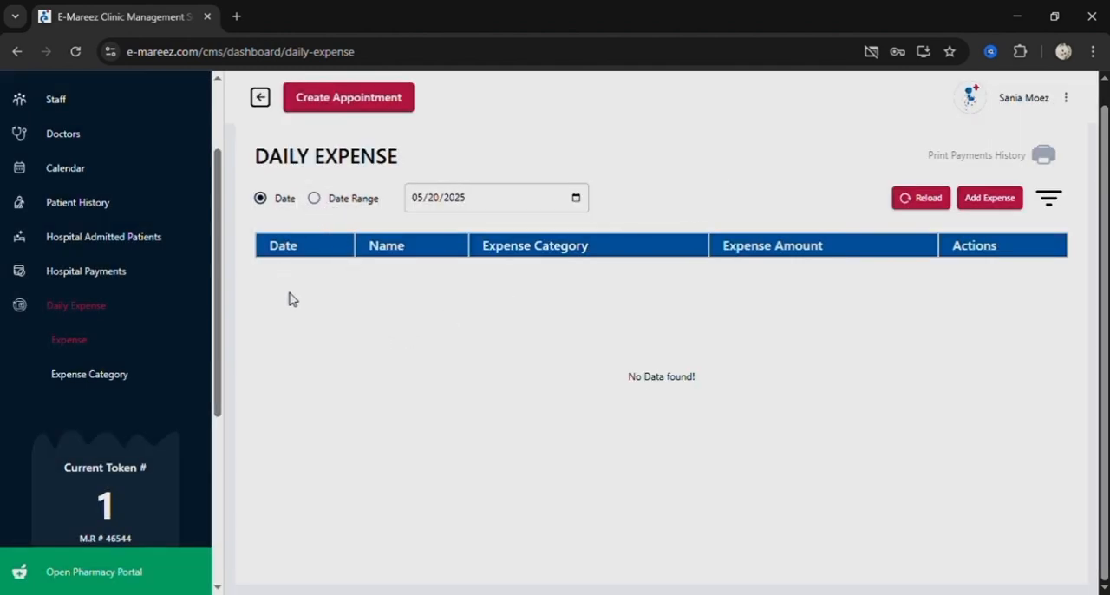
Switch the daily expense filter to Date Range and view its date picker without choosing dates.
left_click(315, 198)
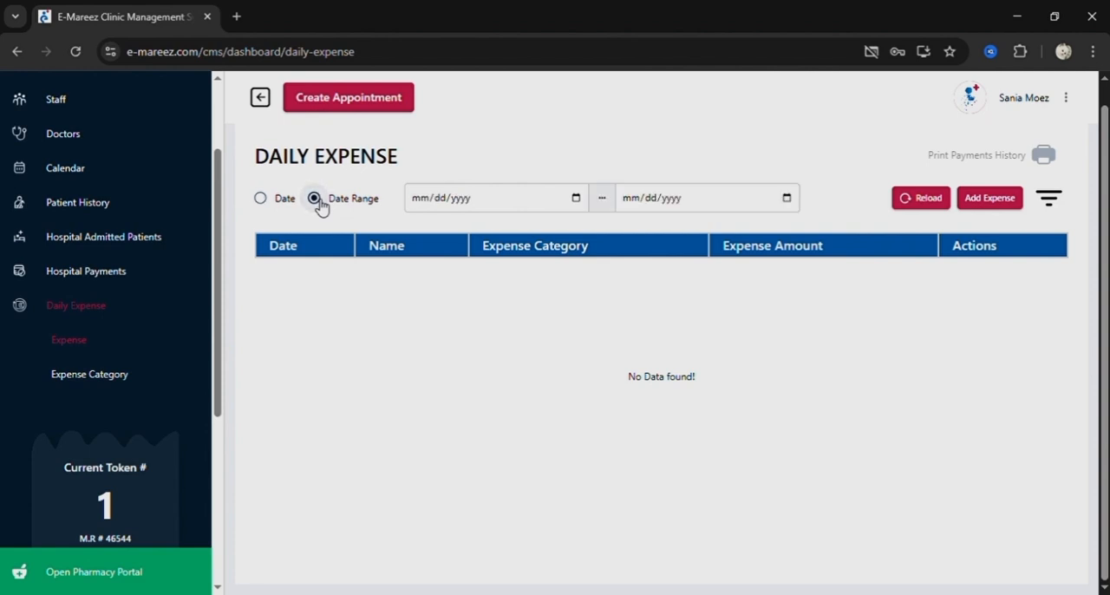
left_click(576, 199)
left_click(613, 158)
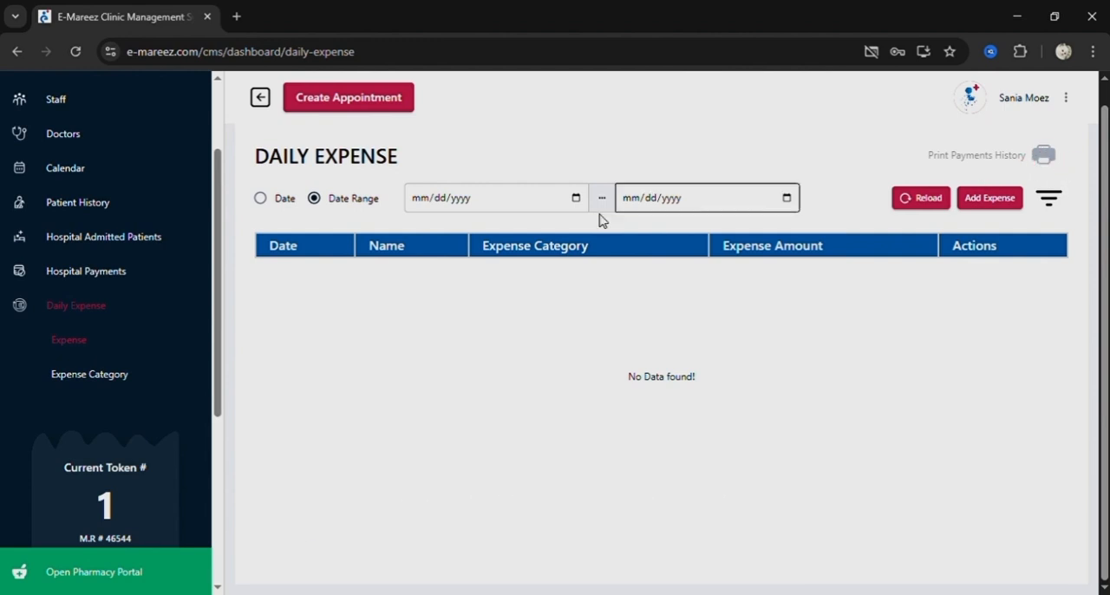
Open the hospital payments overview, review its summary cards and appointment list, and view the 11:15 AM appointment's expense breakdown.
left_click(80, 287)
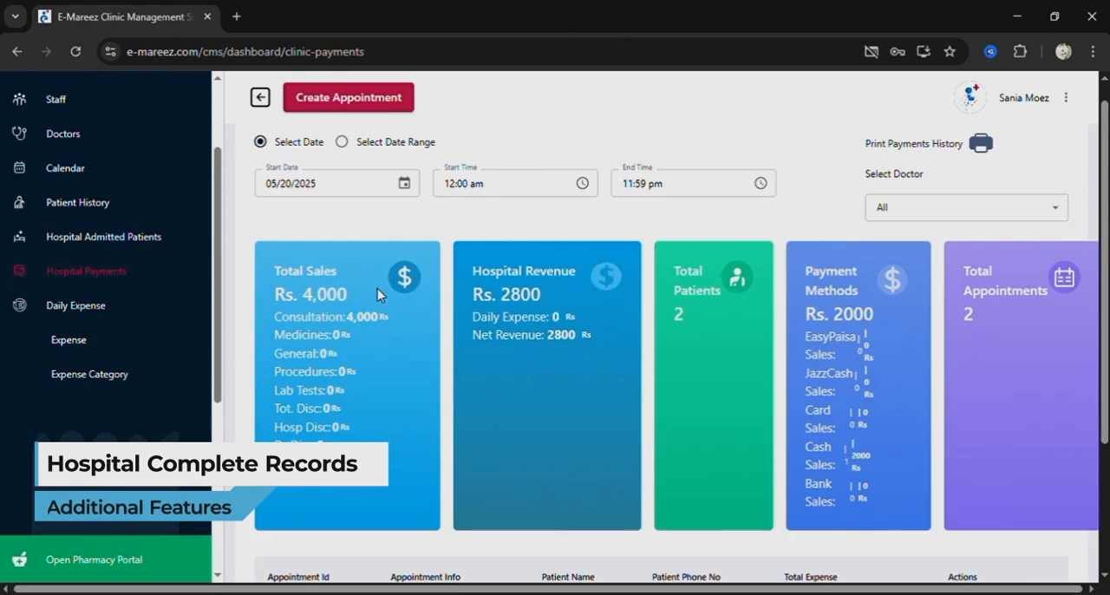
scroll(377, 295, "down", 2)
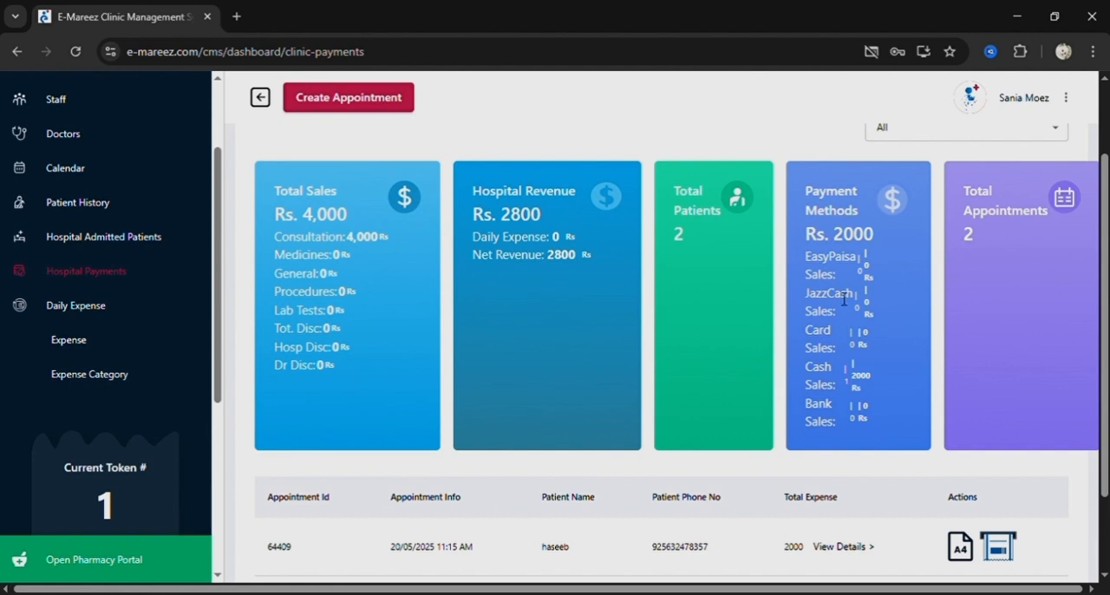
scroll(844, 299, "down", 1)
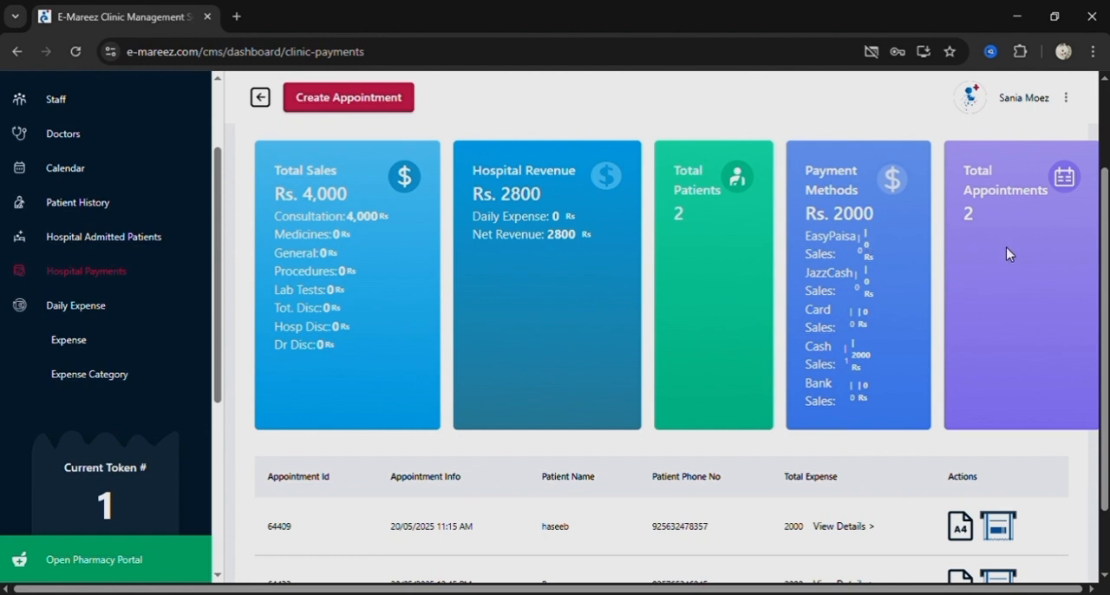
scroll(1007, 252, "down", 4)
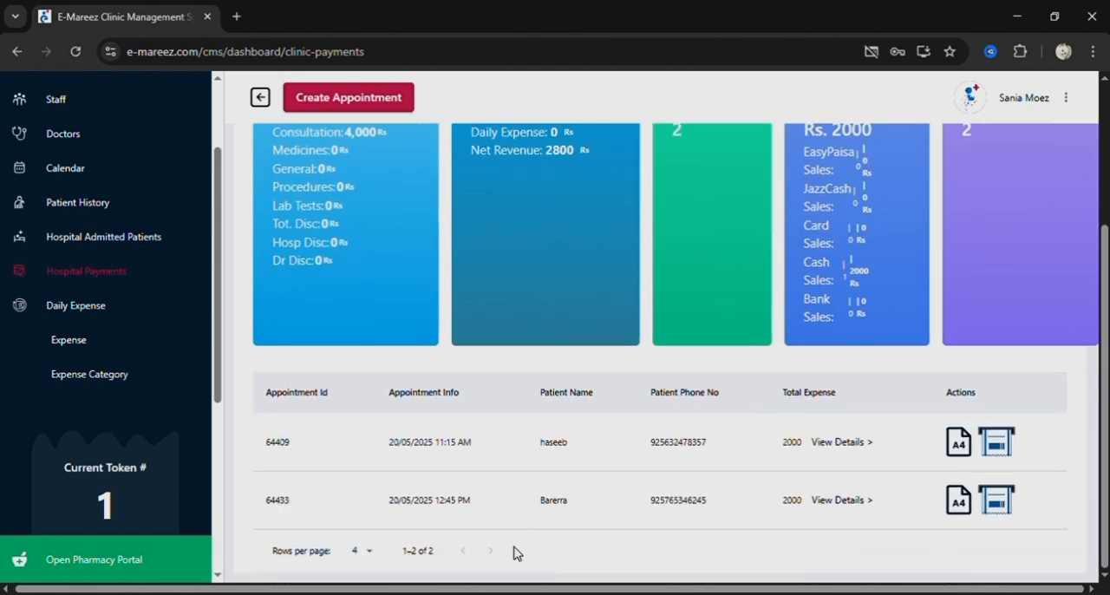
left_click(871, 448)
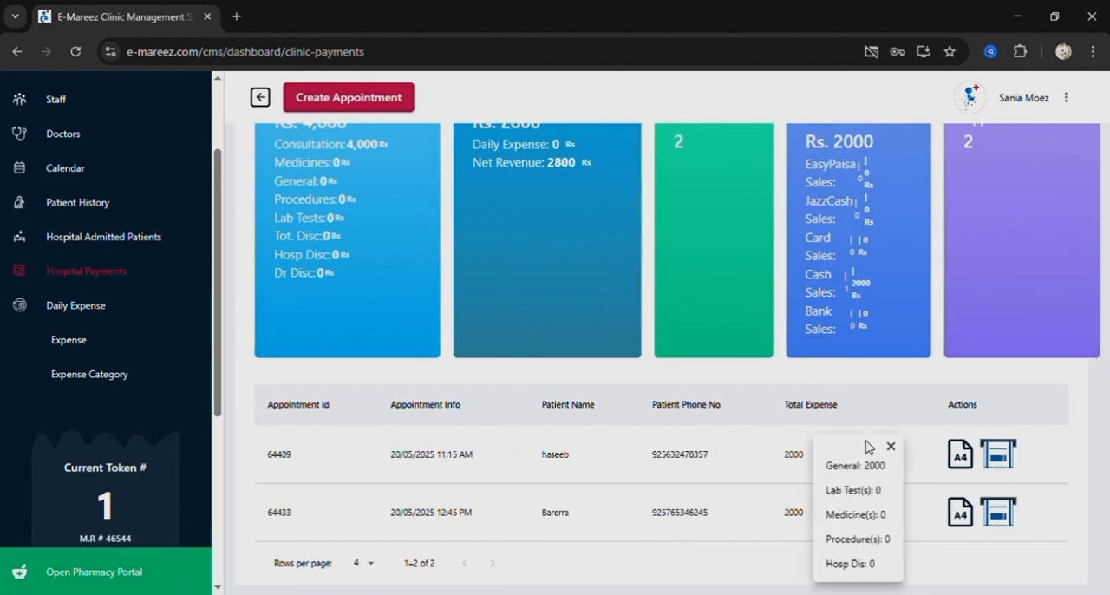
left_click(767, 575)
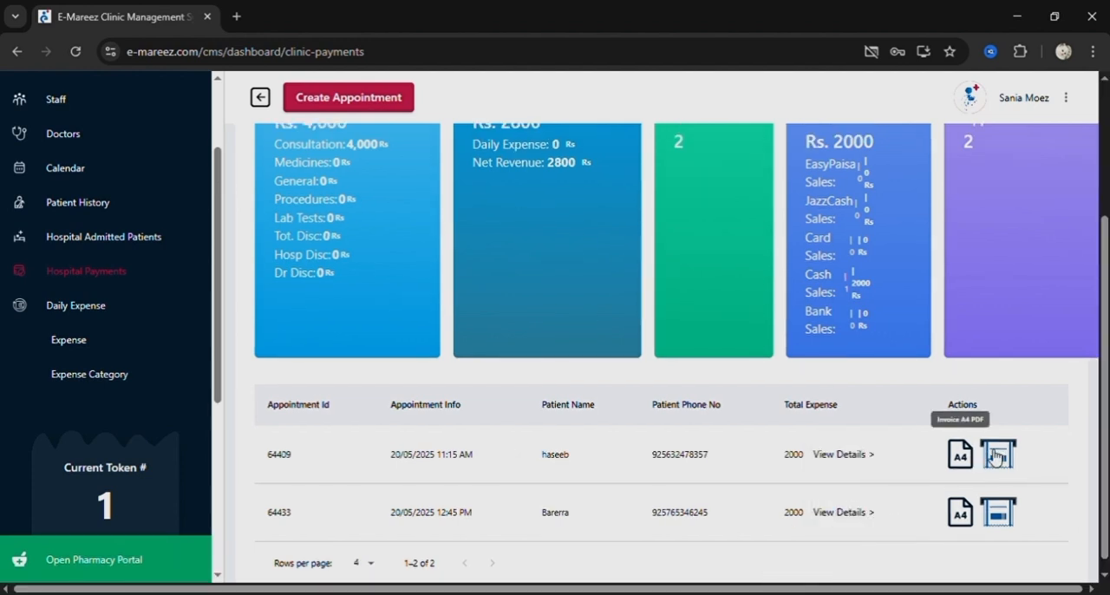
Switch the hospital payments filter to a date range and view the start date calendar without choosing a date.
scroll(850, 442, "up", 3)
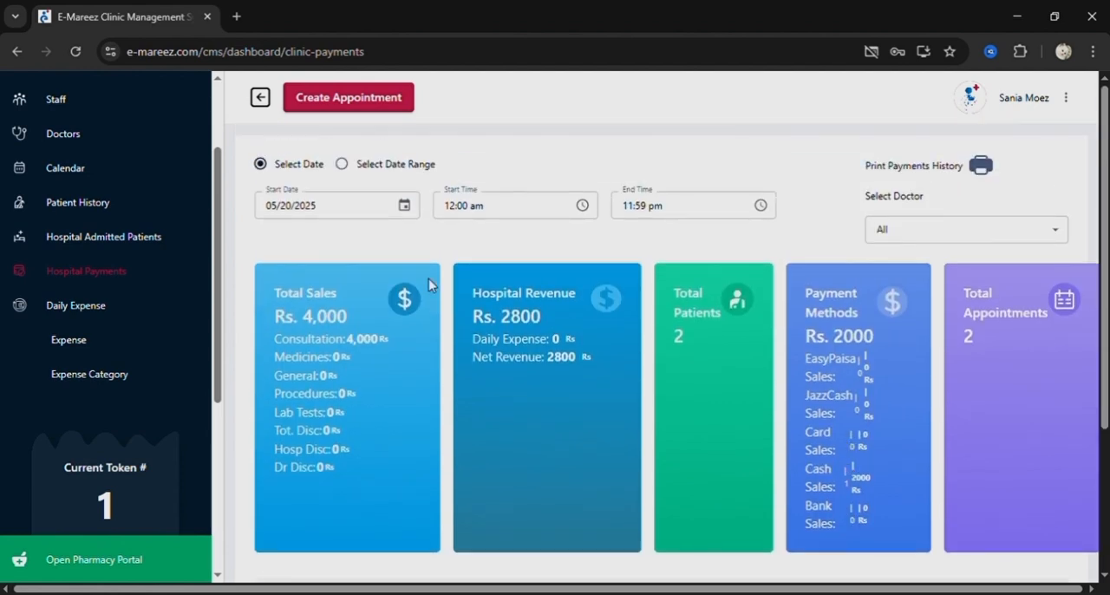
left_click(344, 165)
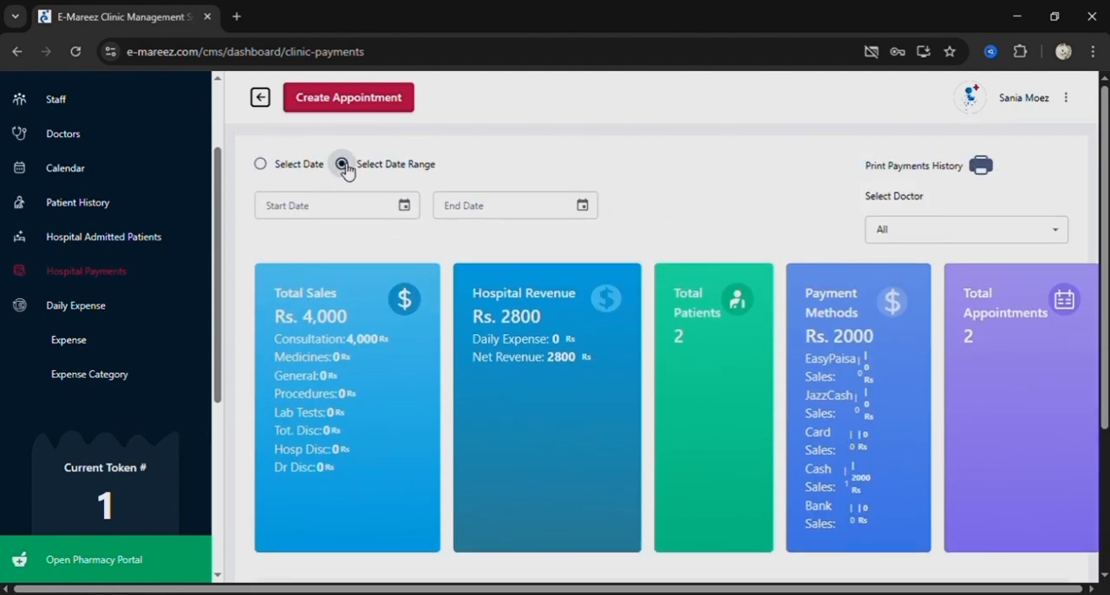
left_click(404, 206)
left_click(488, 154)
Open the printable hospital payments history, read through the payments information and totals, and close it without printing.
left_click(981, 166)
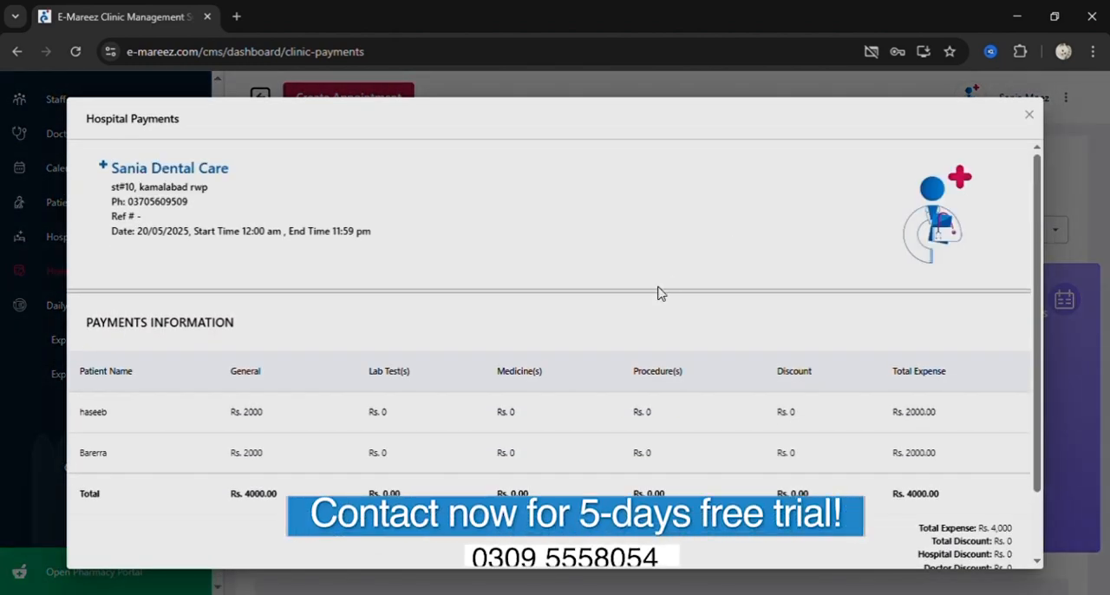
scroll(659, 292, "down", 2)
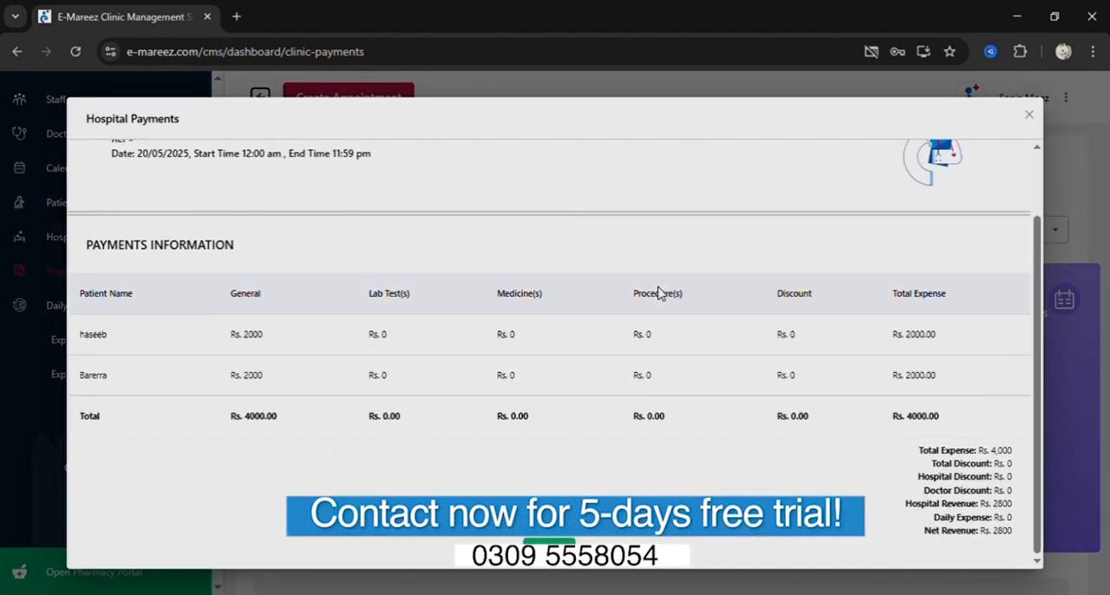
scroll(659, 293, "up", 1)
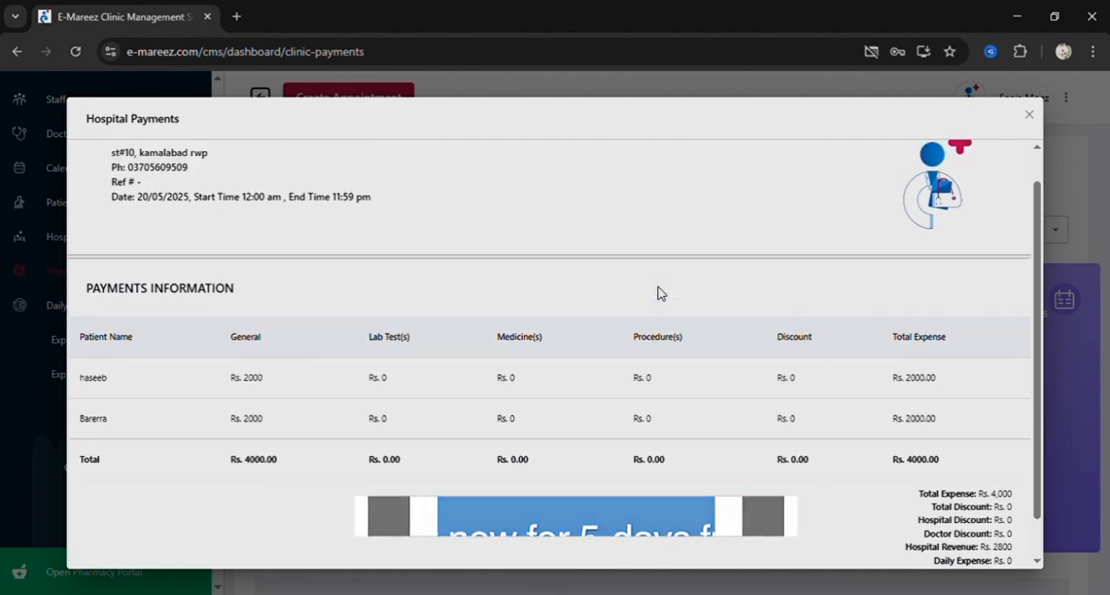
scroll(660, 293, "down", 1)
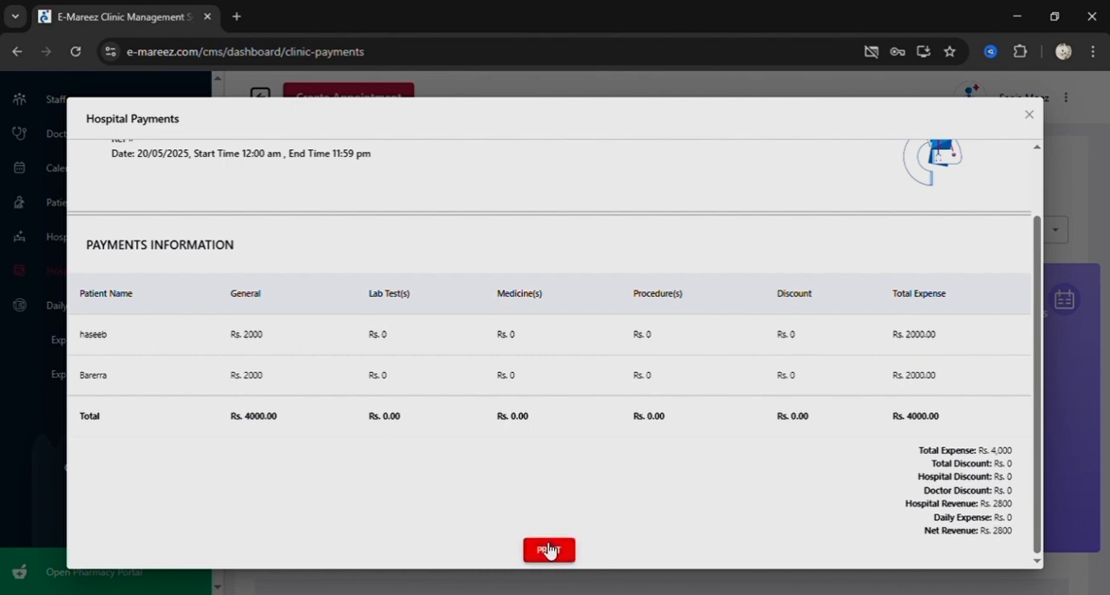
left_click(1034, 124)
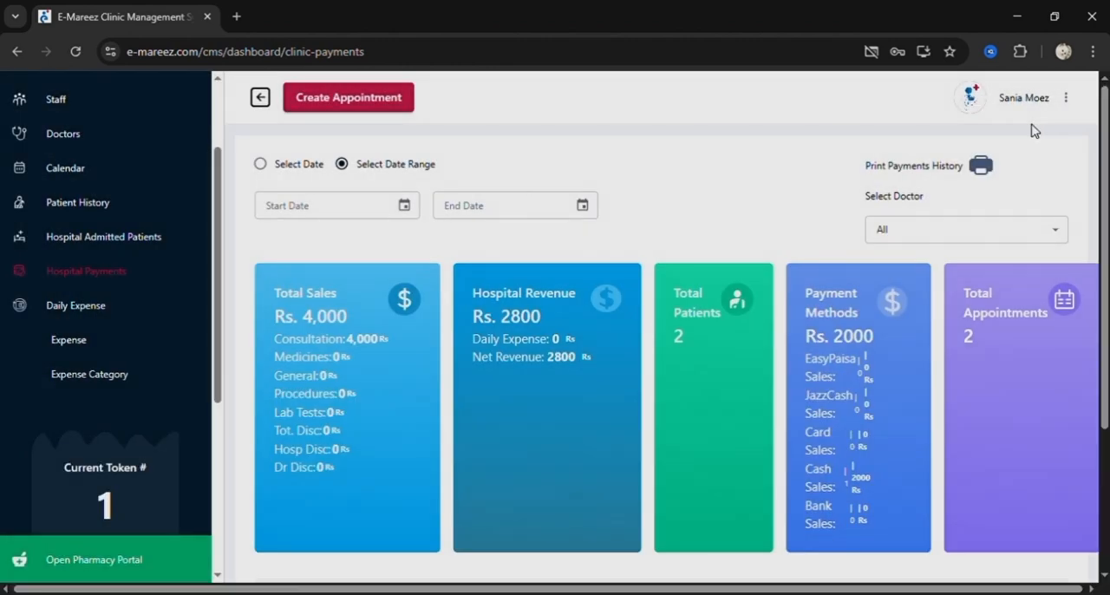